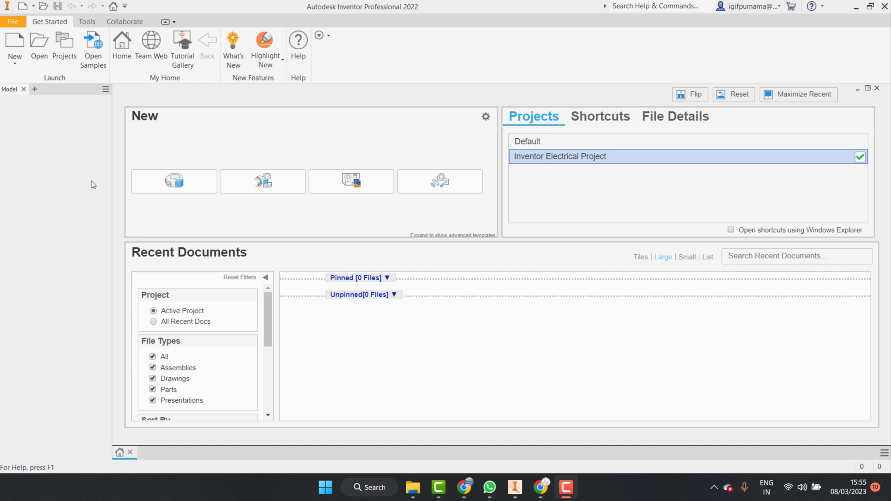
Step: Start a new part and begin a freeform Box with its 75 × 50 × 25 mm defaults
{"action": "left_click", "coordinate": [179, 186]}
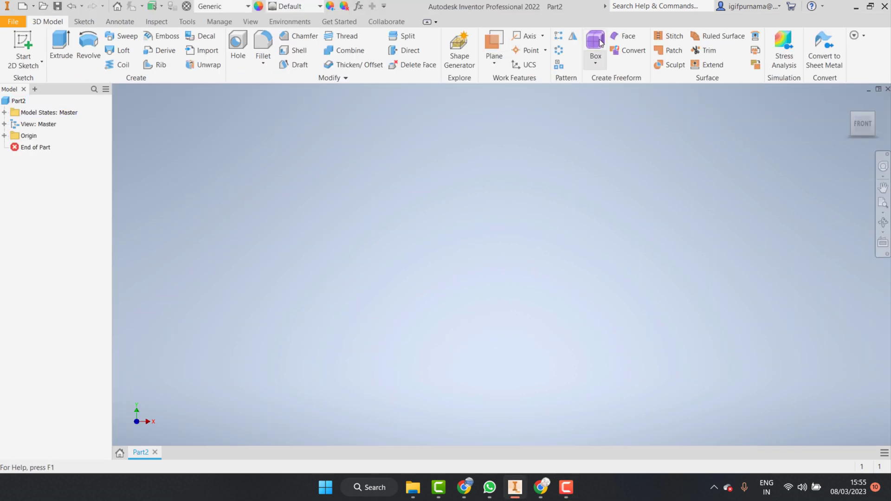
{"action": "left_click", "coordinate": [592, 64]}
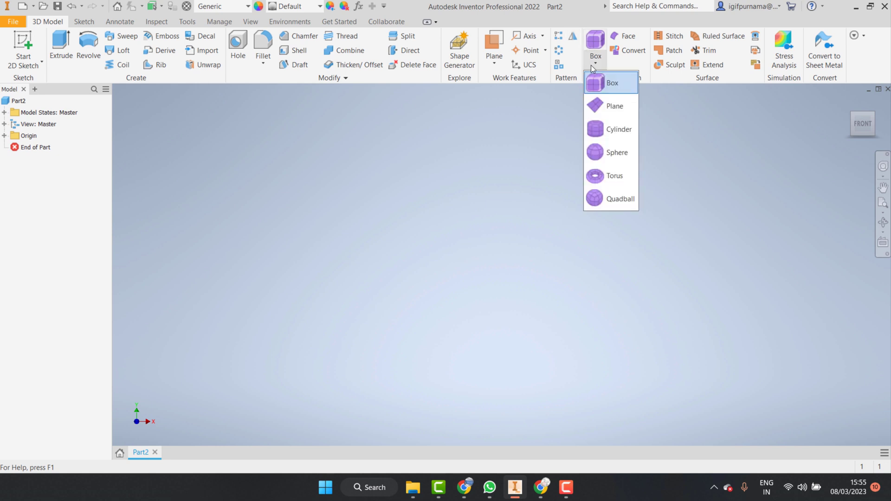
{"action": "left_click", "coordinate": [608, 92]}
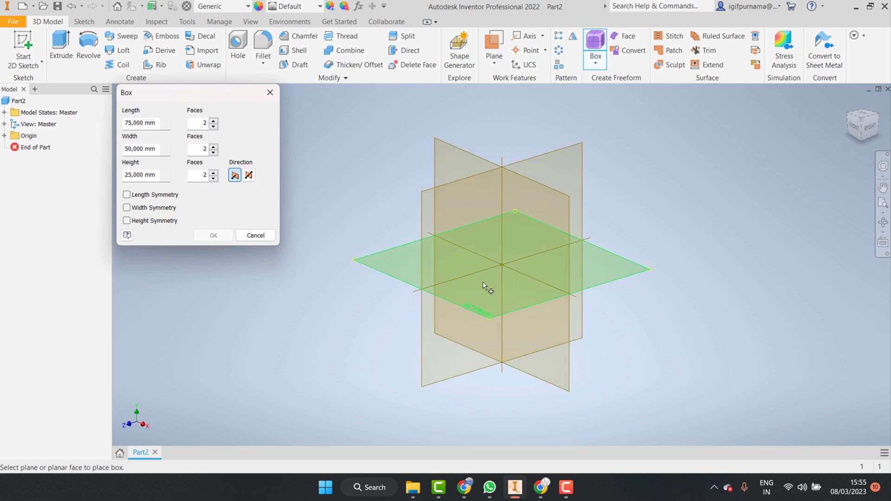
Step: Place the freeform box on the XZ ground plane, centred at the origin
{"action": "left_click", "coordinate": [504, 290]}
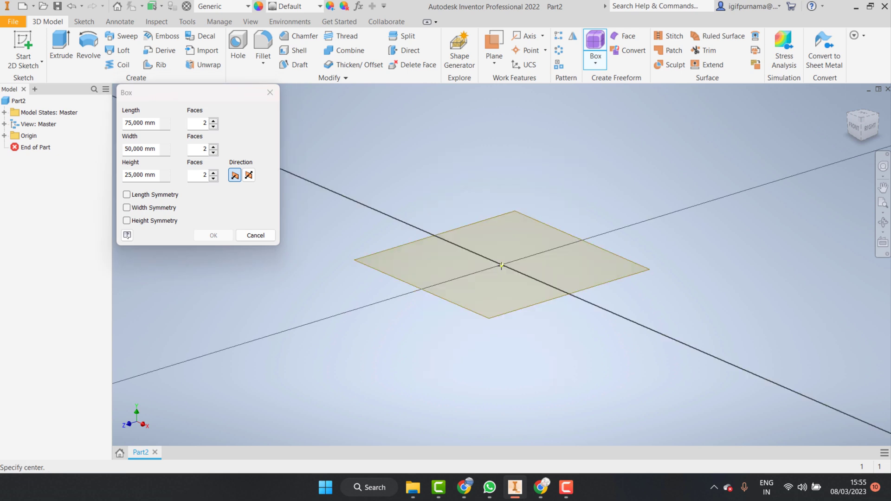
{"action": "left_click", "coordinate": [503, 265]}
{"action": "scroll", "coordinate": [525, 249], "scroll_direction": "up", "scroll_amount": 5}
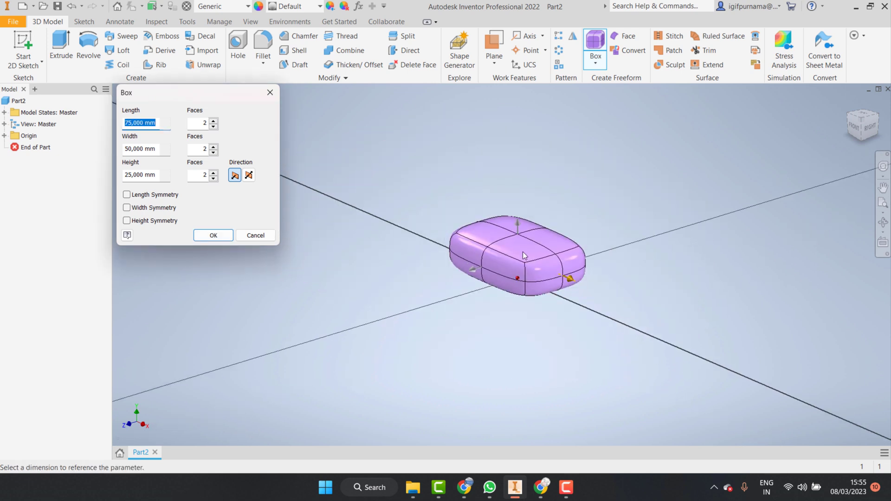
{"action": "scroll", "coordinate": [522, 252], "scroll_direction": "down", "scroll_amount": 4}
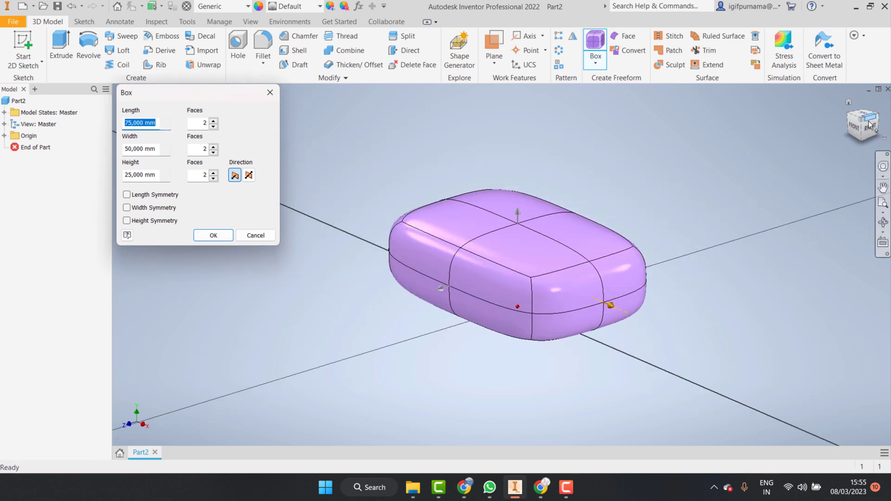
Step: From the Top view, size the box to 94.75 mm wide and 45 mm long
{"action": "mouse_move", "coordinate": [864, 119]}
{"action": "left_click", "coordinate": [864, 116]}
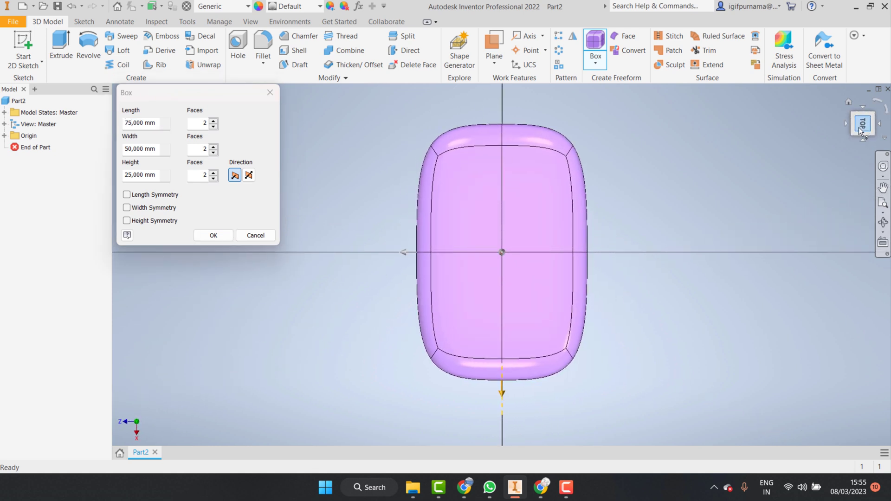
{"action": "scroll", "coordinate": [589, 192], "scroll_direction": "down", "scroll_amount": 1}
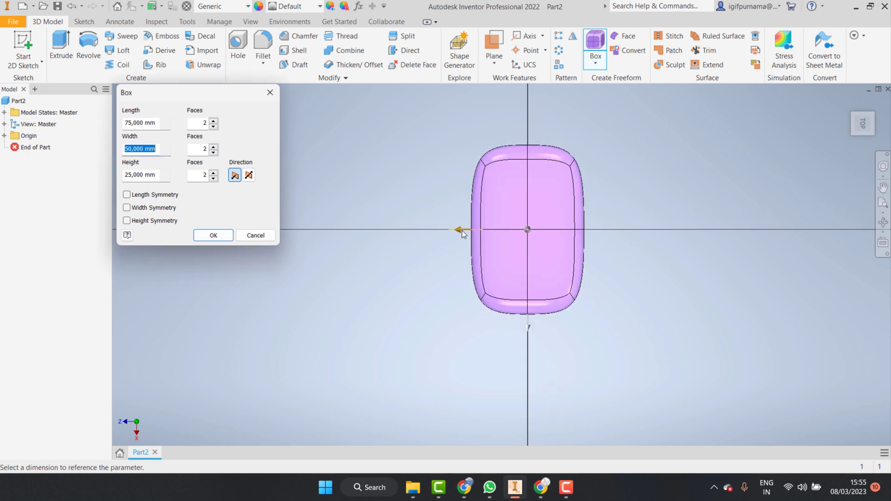
{"action": "left_click_drag", "start_coordinate": [460, 230], "coordinate": [408, 230]}
{"action": "left_click_drag", "start_coordinate": [528, 326], "coordinate": [530, 291]}
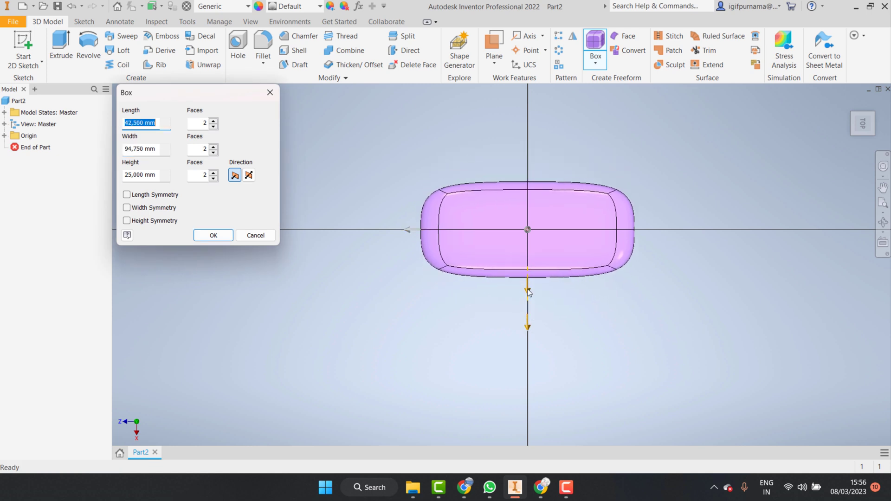
{"action": "left_click_drag", "start_coordinate": [530, 290], "coordinate": [530, 296]}
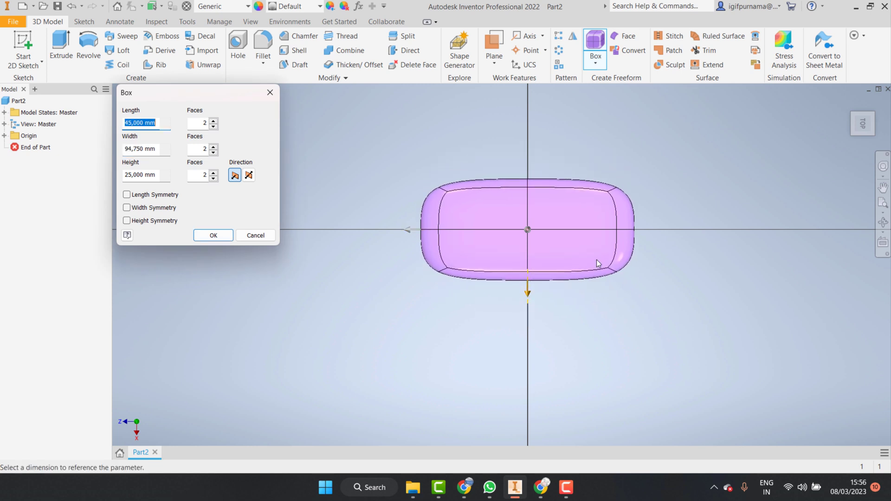
{"action": "left_click", "coordinate": [847, 102]}
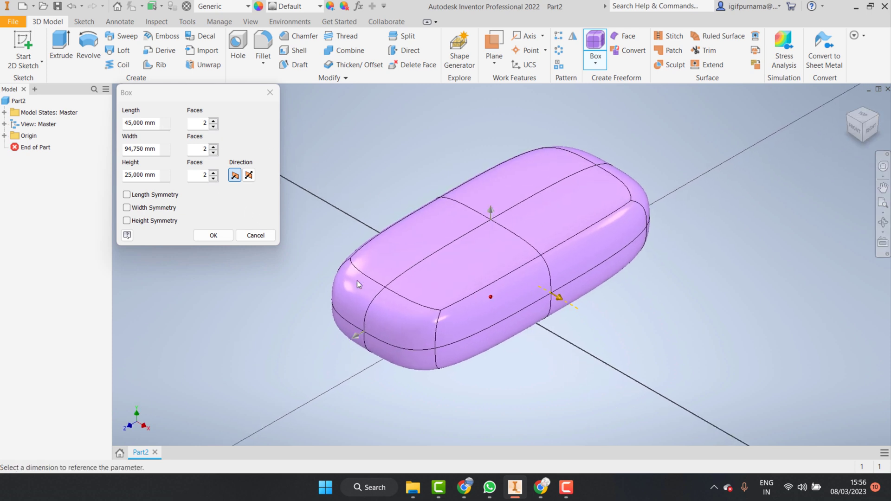
Step: Subdivide the box into 4 faces along its length, 6 across its width and 3 in height
{"action": "left_click", "coordinate": [213, 121]}
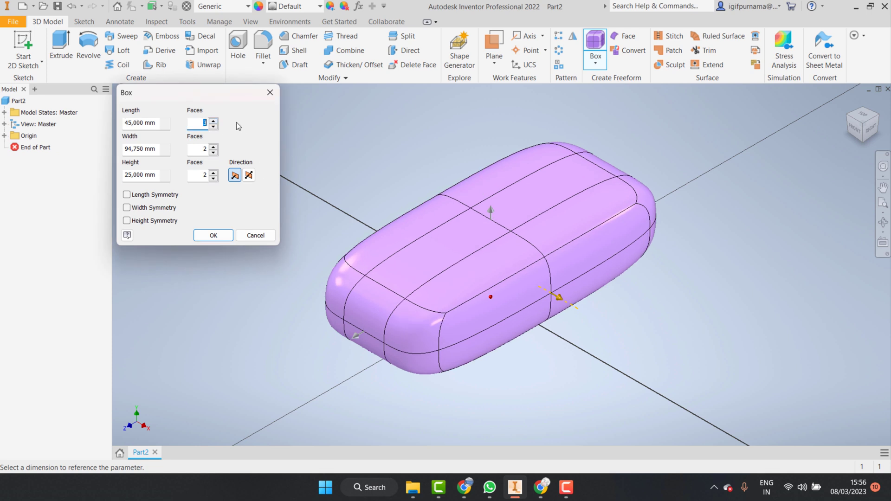
{"action": "left_click", "coordinate": [214, 121]}
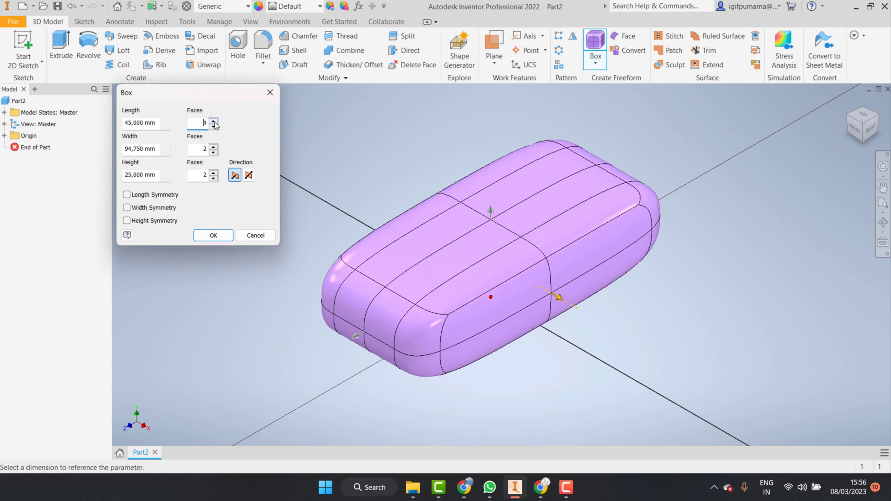
{"action": "left_click", "coordinate": [215, 146]}
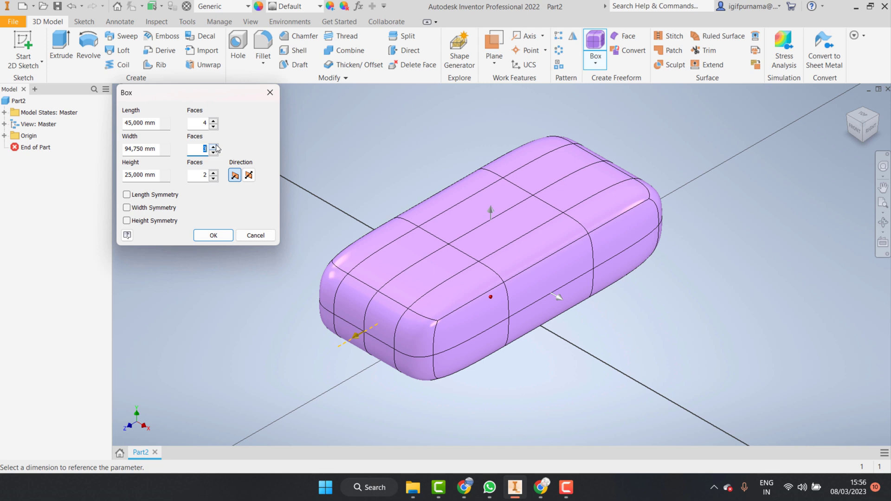
{"action": "left_click", "coordinate": [214, 146]}
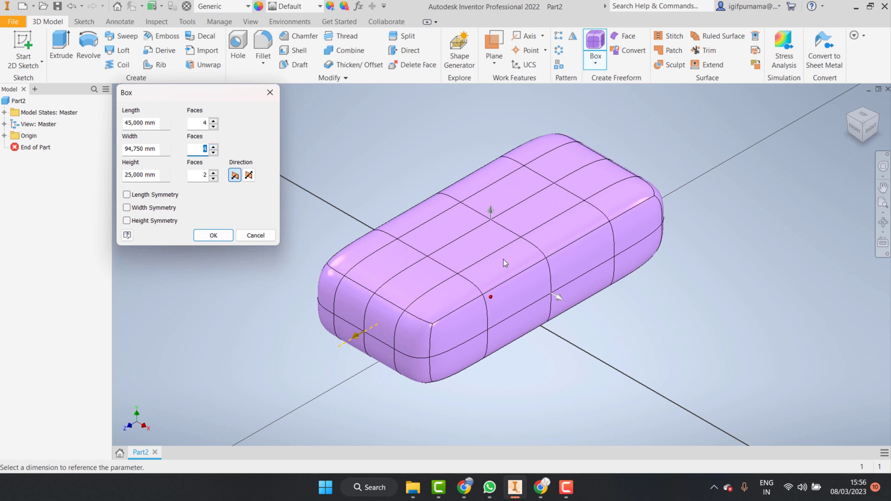
{"action": "left_click", "coordinate": [214, 147]}
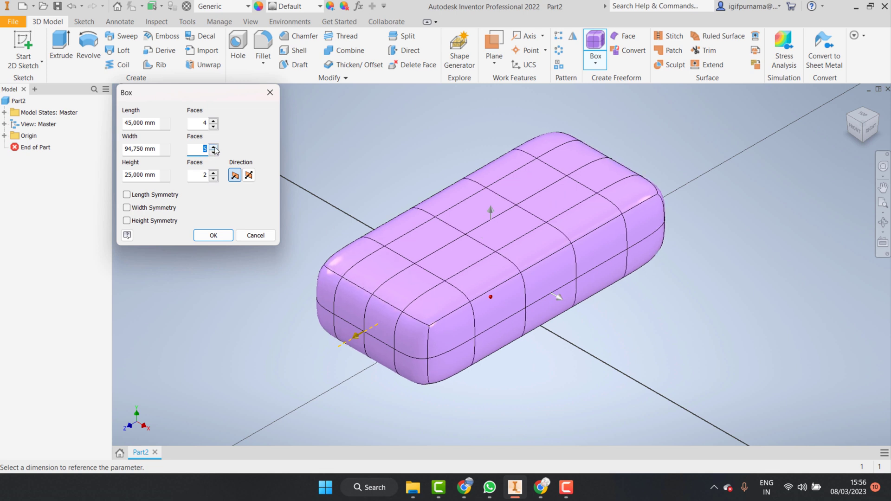
{"action": "left_click", "coordinate": [214, 146]}
{"action": "left_click", "coordinate": [214, 173]}
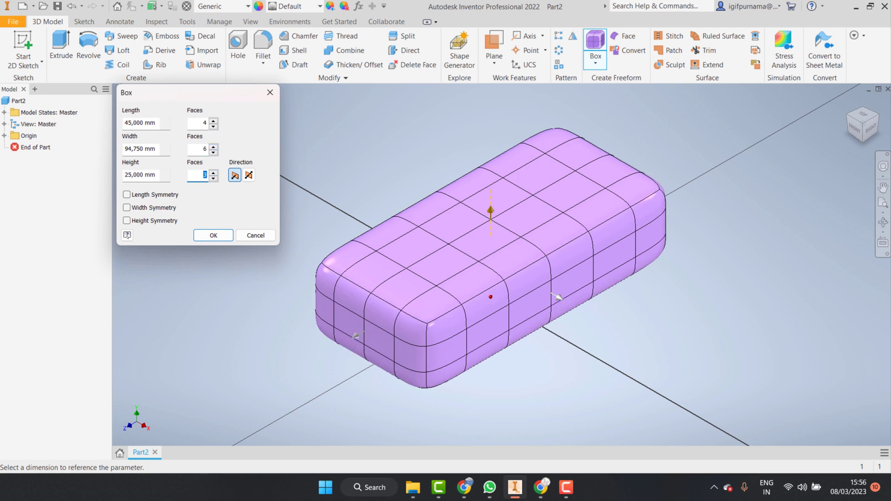
Step: After an orbit check, narrow the box width to 92 mm from the Top view
{"action": "left_click", "coordinate": [883, 222]}
{"action": "mouse_move", "coordinate": [623, 233]}
{"action": "left_mouse_down"}
{"action": "mouse_move", "coordinate": [566, 257]}
{"action": "mouse_move", "coordinate": [570, 227]}
{"action": "left_mouse_up"}
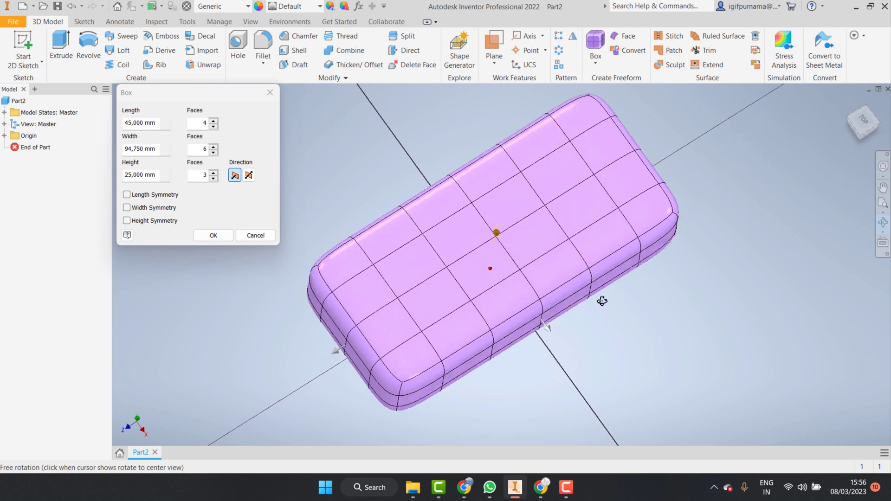
{"action": "right_click", "coordinate": [547, 297]}
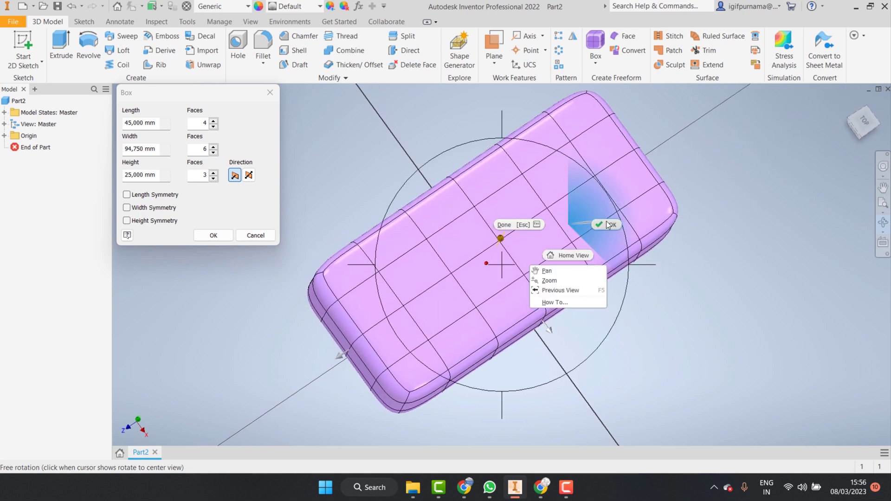
{"action": "left_click", "coordinate": [515, 280]}
{"action": "left_click", "coordinate": [866, 125]}
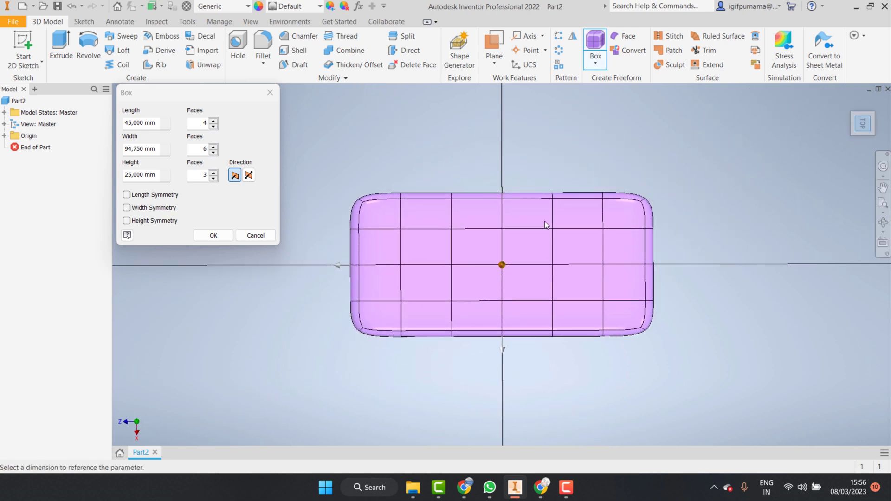
{"action": "left_click_drag", "start_coordinate": [335, 264], "coordinate": [341, 265]}
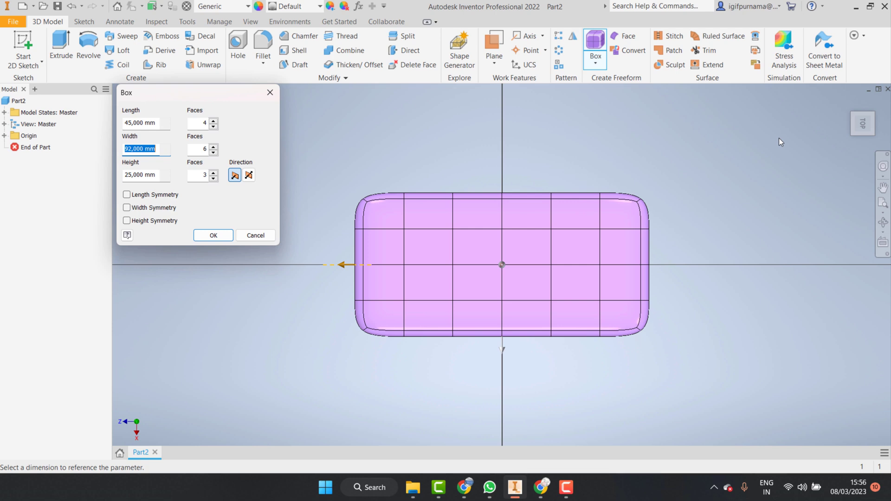
Step: Enable Length Symmetry and create the box as Form1
{"action": "left_click", "coordinate": [848, 102]}
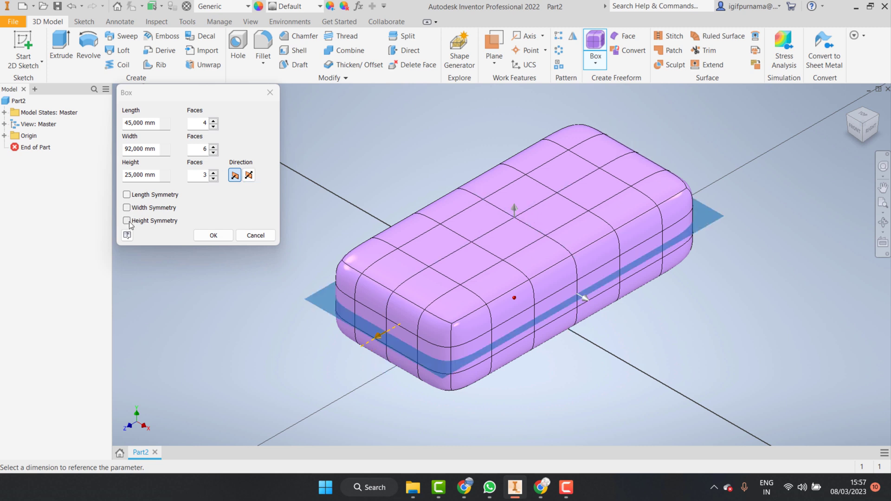
{"action": "left_click", "coordinate": [127, 195]}
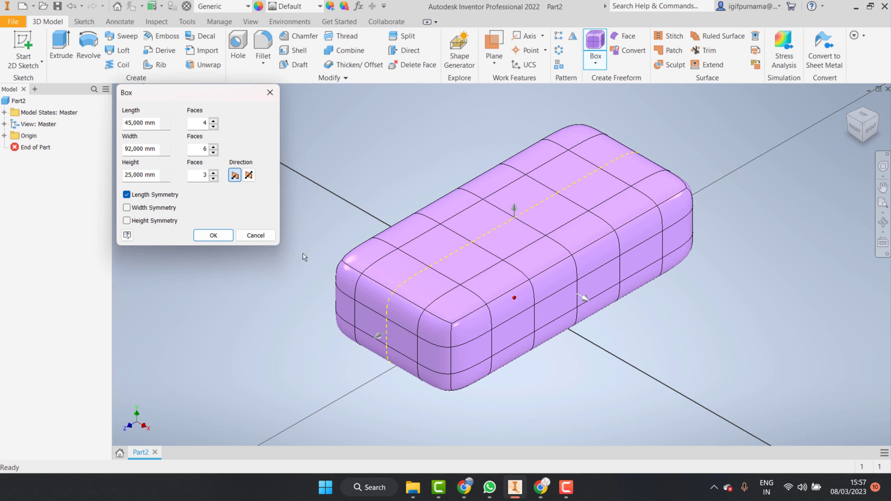
{"action": "left_click", "coordinate": [214, 235]}
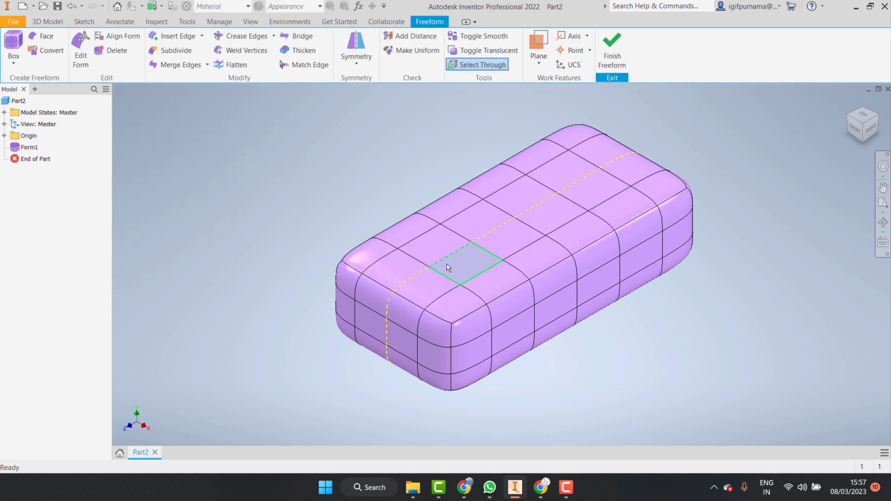
Step: From the Right view, delete the selected bottom faces of the form
{"action": "left_click", "coordinate": [872, 134]}
{"action": "mouse_move", "coordinate": [689, 344]}
{"action": "left_mouse_down"}
{"action": "mouse_move", "coordinate": [410, 316]}
{"action": "mouse_move", "coordinate": [334, 278]}
{"action": "left_mouse_up"}
{"action": "right_click", "coordinate": [391, 288]}
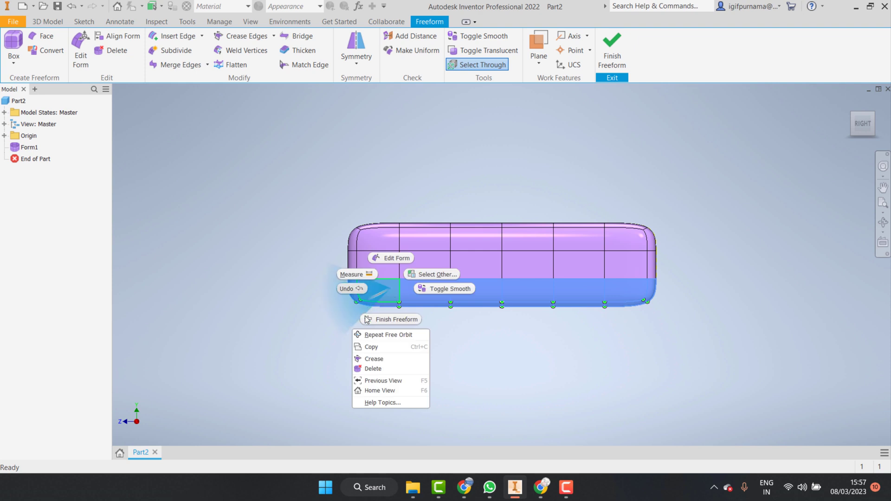
{"action": "left_click", "coordinate": [378, 369]}
Step: Delete one lower side face near each end to open the two wheel openings
{"action": "scroll", "coordinate": [428, 269], "scroll_direction": "down", "scroll_amount": 5}
{"action": "scroll", "coordinate": [416, 283], "scroll_direction": "up", "scroll_amount": 2}
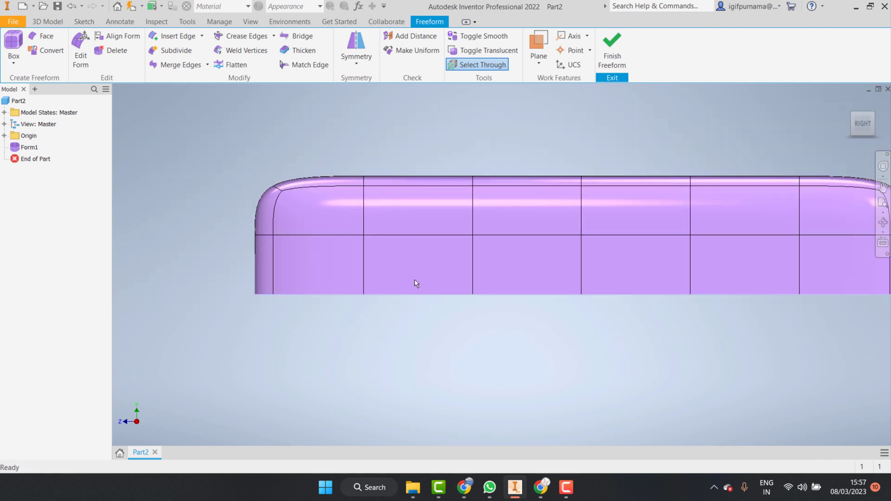
{"action": "scroll", "coordinate": [417, 284], "scroll_direction": "up", "scroll_amount": 3}
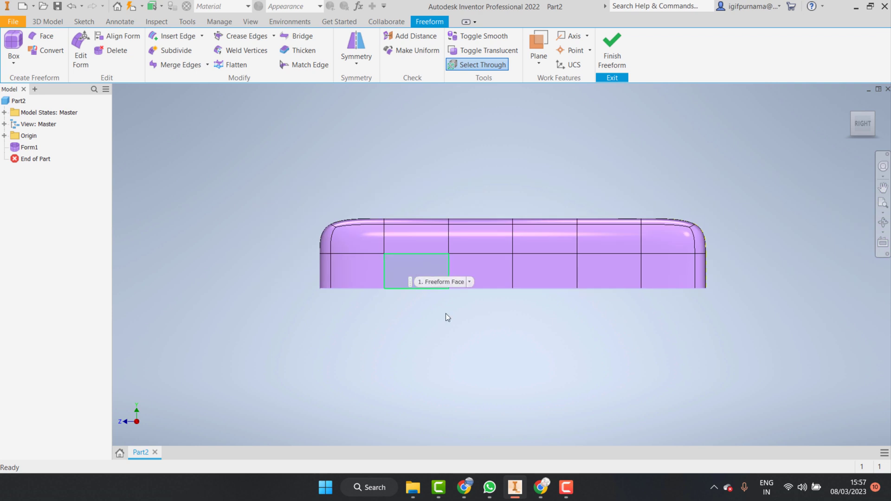
{"action": "scroll", "coordinate": [510, 273], "scroll_direction": "down", "scroll_amount": 5}
{"action": "left_click", "coordinate": [354, 255]}
{"action": "scroll", "coordinate": [354, 258], "scroll_direction": "up", "scroll_amount": 4}
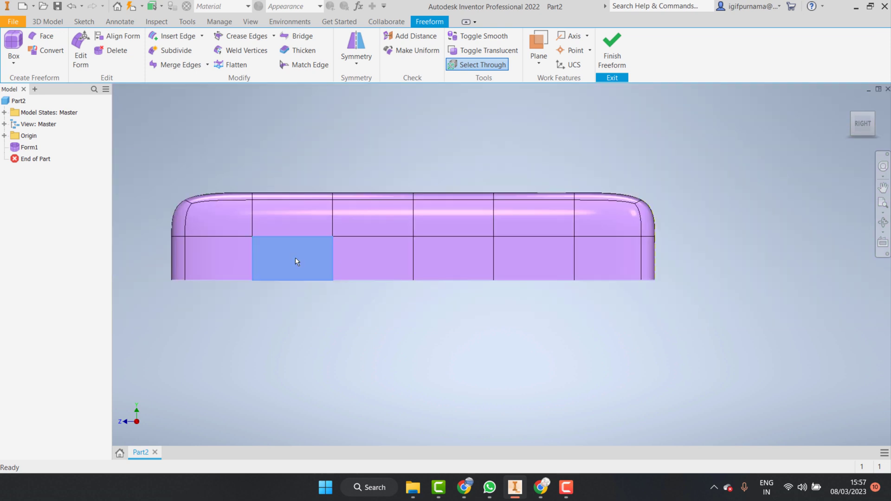
{"action": "left_click", "coordinate": [542, 266], "text": "ctrl"}
{"action": "right_click", "coordinate": [542, 266]}
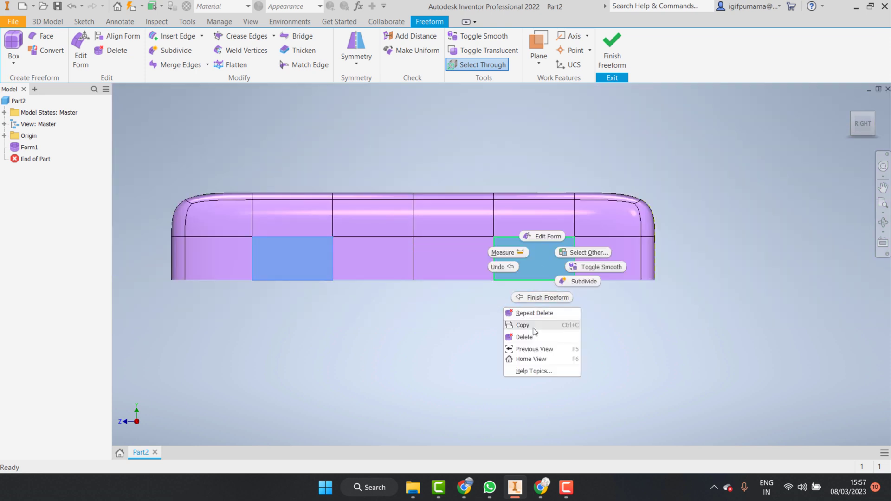
{"action": "left_click", "coordinate": [408, 342]}
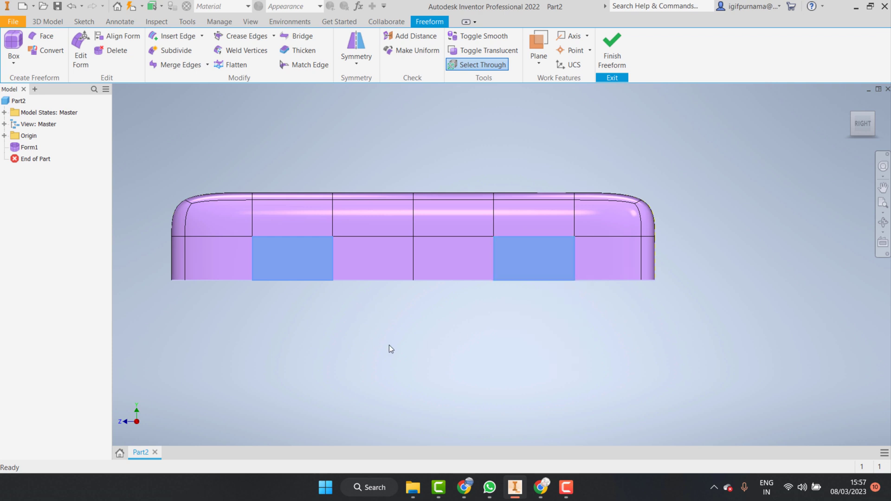
{"action": "left_click", "coordinate": [306, 266]}
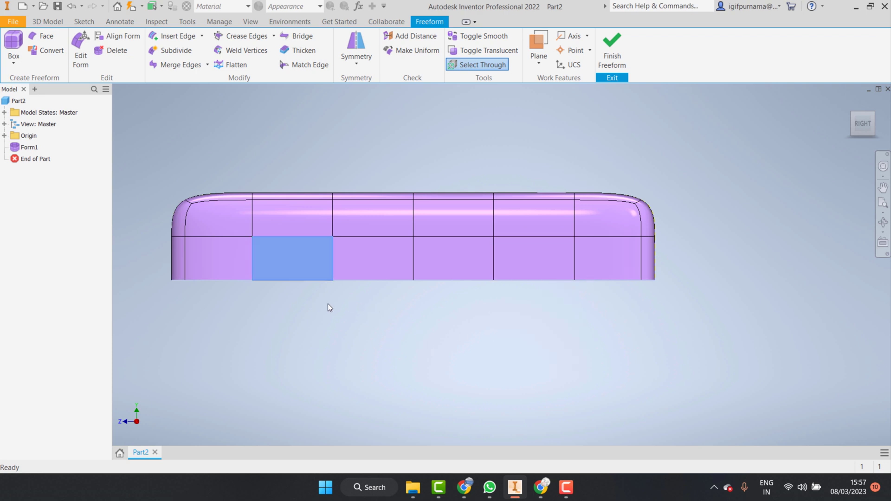
{"action": "left_click", "coordinate": [546, 261], "text": "ctrl"}
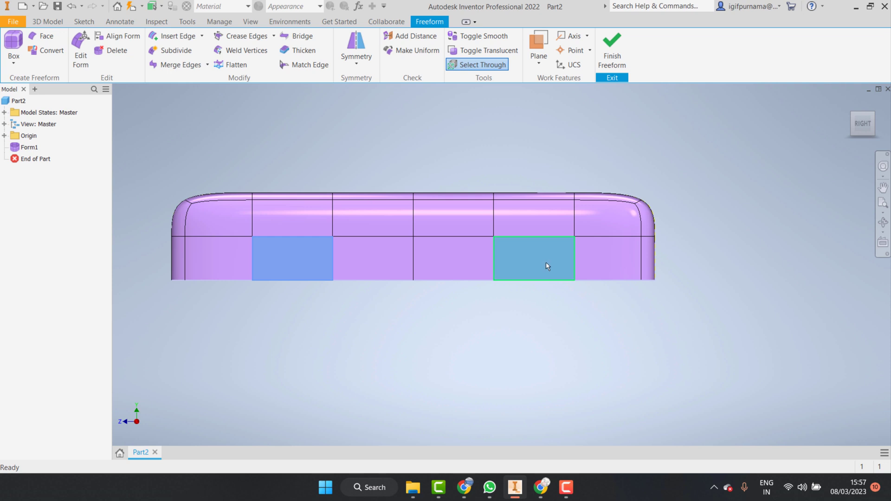
{"action": "right_click", "coordinate": [545, 262]}
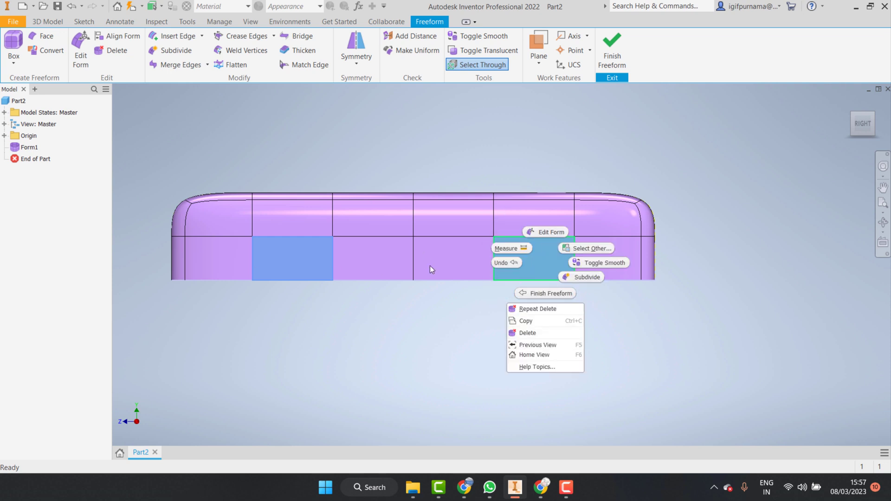
{"action": "left_click", "coordinate": [532, 333]}
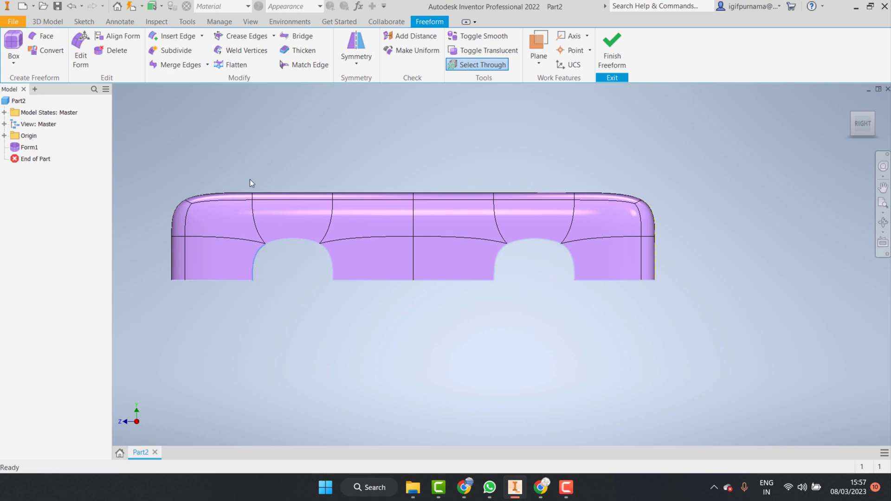
Step: Widen the left wheel opening by moving its side edge outward with Edit Form
{"action": "left_click", "coordinate": [83, 57]}
{"action": "scroll", "coordinate": [636, 163], "scroll_direction": "down", "scroll_amount": 3}
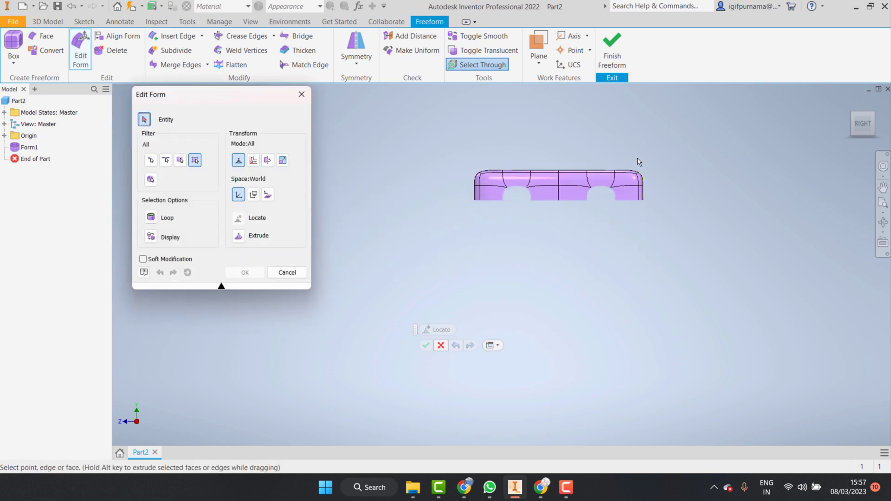
{"action": "scroll", "coordinate": [603, 181], "scroll_direction": "down", "scroll_amount": 2}
{"action": "scroll", "coordinate": [567, 189], "scroll_direction": "up", "scroll_amount": 5}
{"action": "scroll", "coordinate": [578, 121], "scroll_direction": "up", "scroll_amount": 3}
{"action": "scroll", "coordinate": [573, 127], "scroll_direction": "down", "scroll_amount": 4}
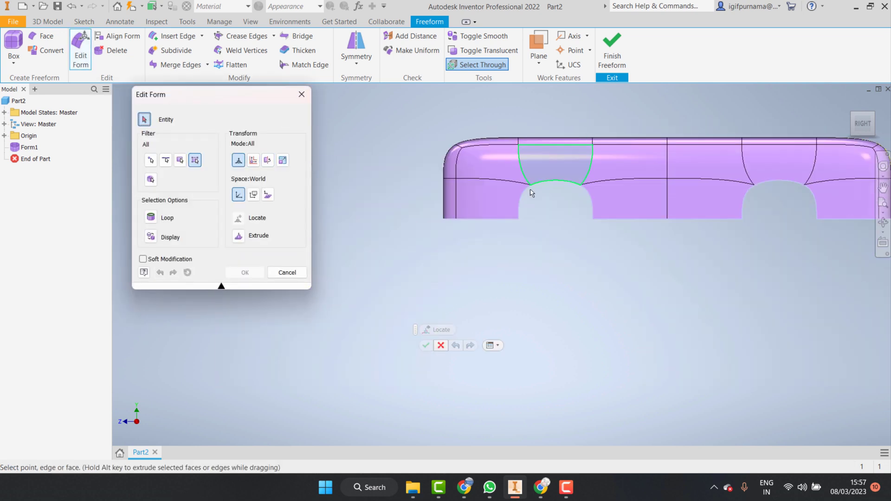
{"action": "left_click", "coordinate": [521, 199]}
{"action": "left_click_drag", "start_coordinate": [487, 205], "coordinate": [464, 204]}
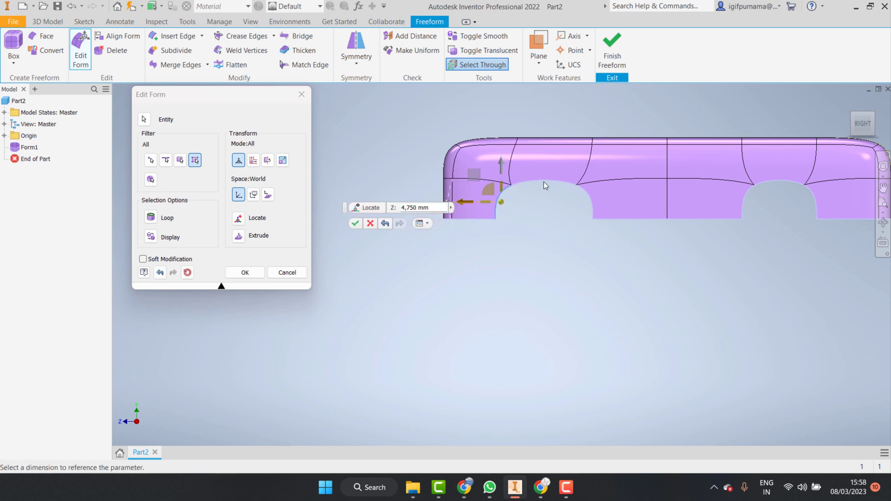
{"action": "left_click", "coordinate": [355, 223]}
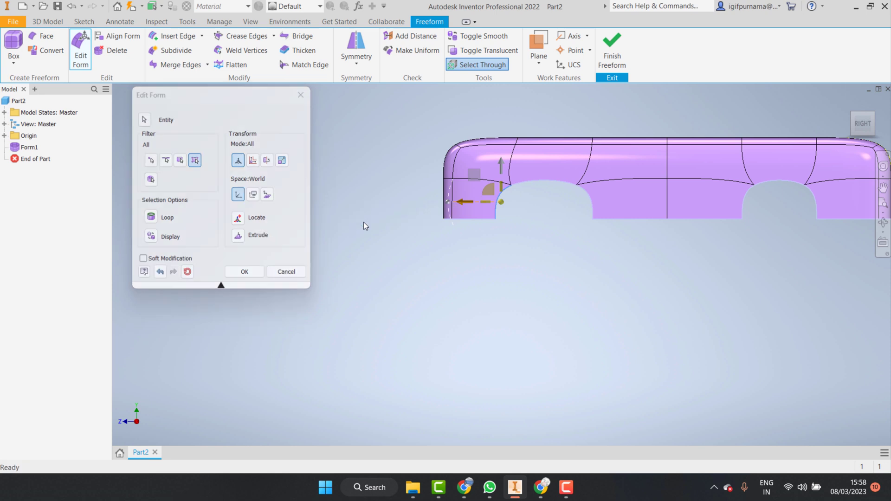
Step: Raise the opening's upper arc edge 2.25 mm to make the arch taller
{"action": "left_click", "coordinate": [550, 182]}
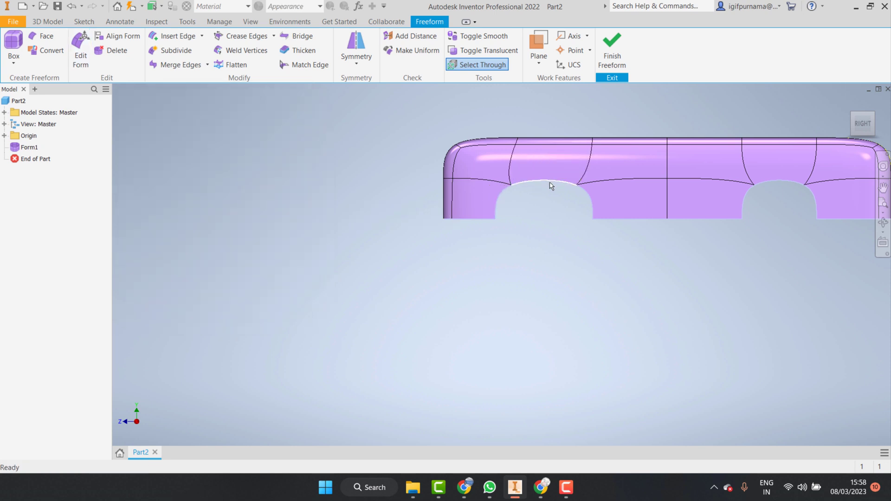
{"action": "double_click", "coordinate": [542, 188]}
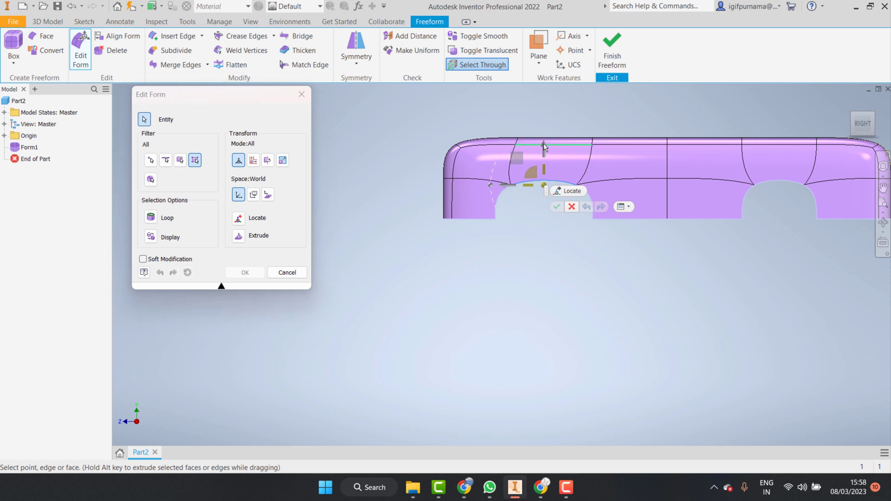
{"action": "left_click_drag", "start_coordinate": [544, 145], "coordinate": [549, 105]}
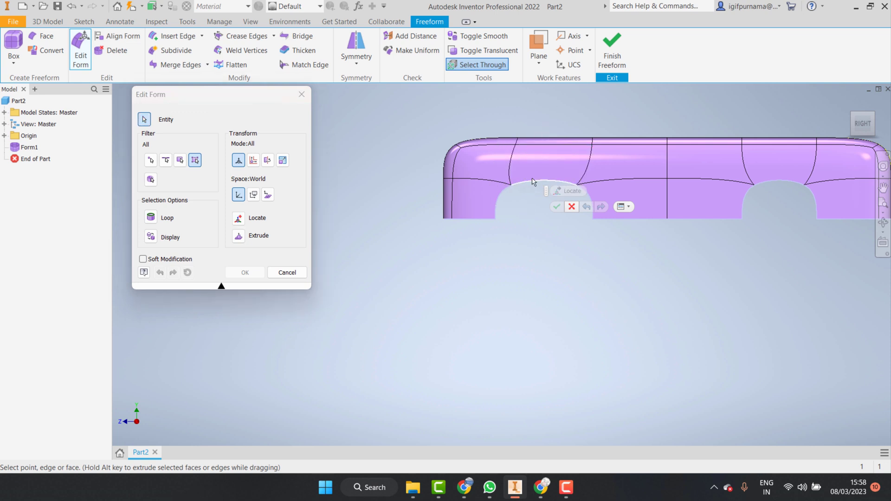
{"action": "left_click", "coordinate": [546, 140]}
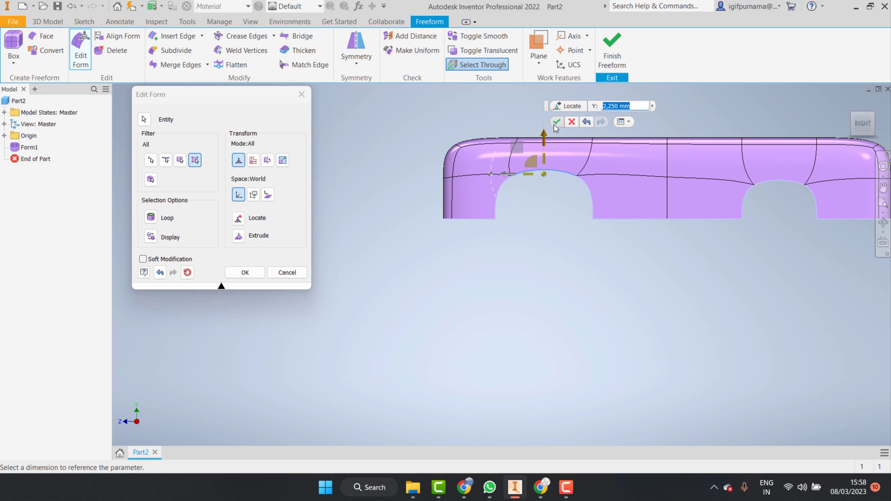
{"action": "left_click", "coordinate": [555, 124]}
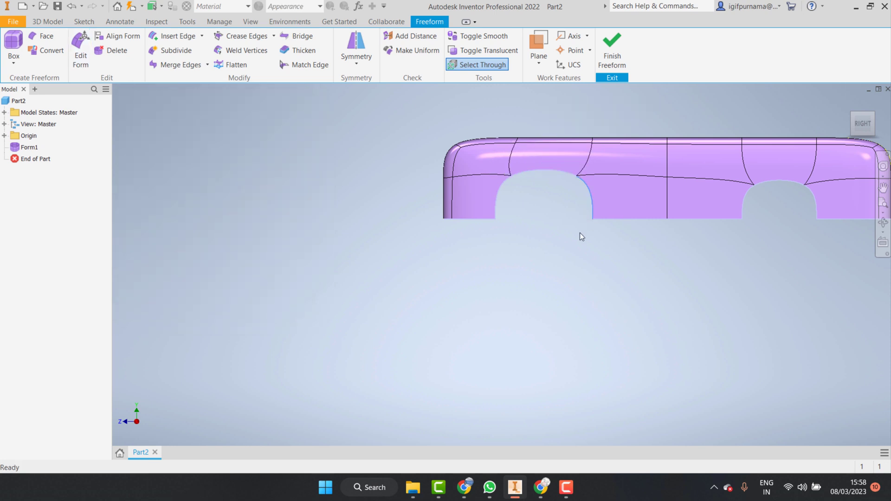
{"action": "scroll", "coordinate": [444, 219], "scroll_direction": "down", "scroll_amount": 5}
{"action": "scroll", "coordinate": [506, 211], "scroll_direction": "up", "scroll_amount": 6}
{"action": "scroll", "coordinate": [537, 212], "scroll_direction": "down", "scroll_amount": 4}
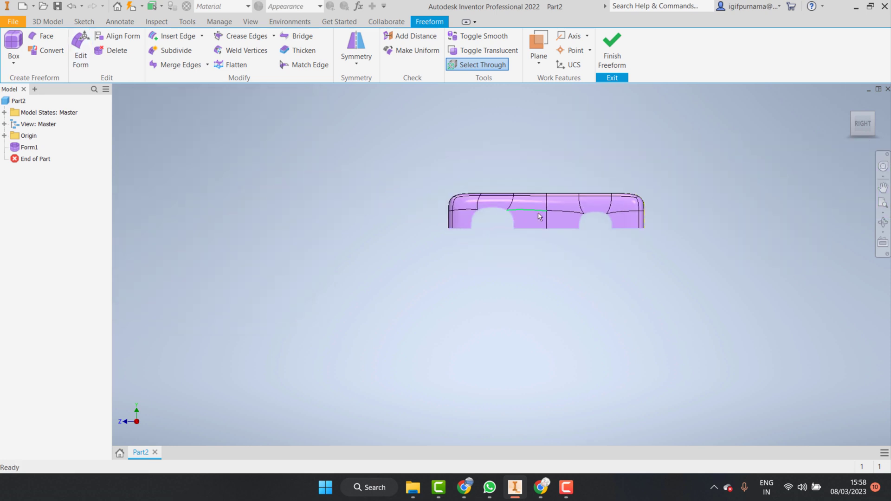
{"action": "scroll", "coordinate": [539, 212], "scroll_direction": "up", "scroll_amount": 2}
Step: From the Home view, select six top faces in two rows for the cabin
{"action": "left_click", "coordinate": [847, 101]}
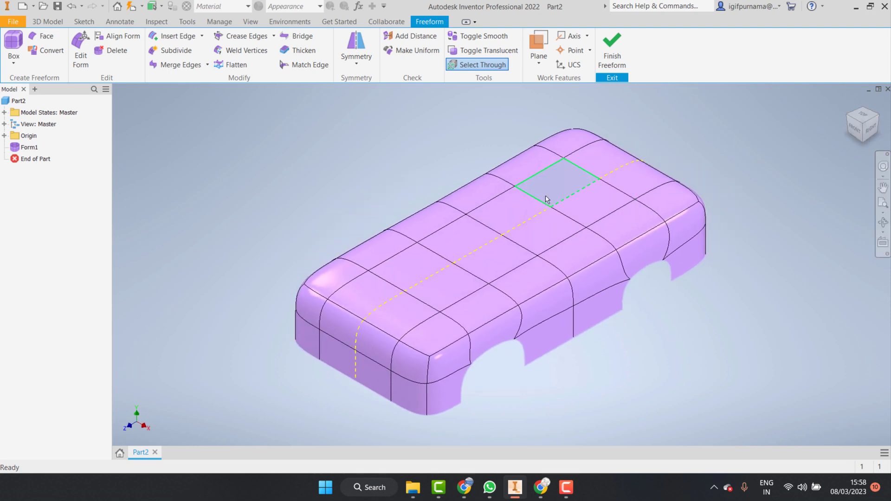
{"action": "left_click", "coordinate": [574, 253]}
{"action": "left_click", "coordinate": [526, 221], "text": "ctrl"}
{"action": "left_click", "coordinate": [485, 196], "text": "ctrl"}
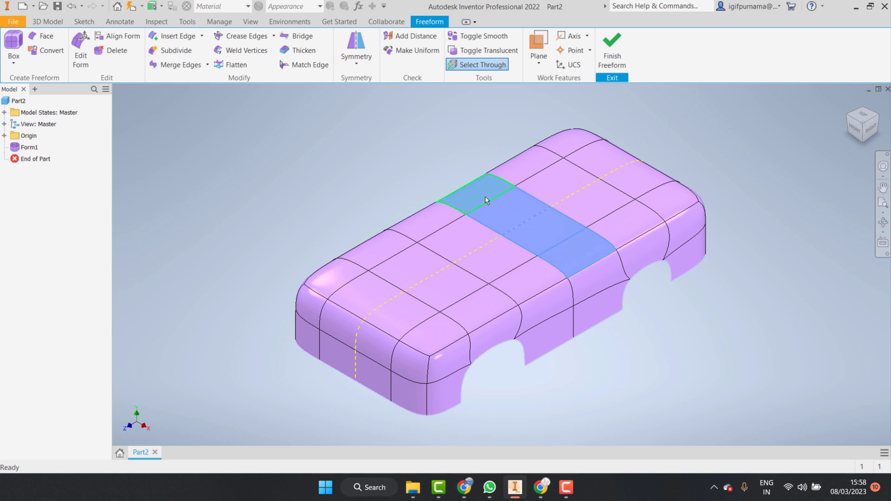
{"action": "left_click", "coordinate": [516, 168], "text": "ctrl"}
{"action": "left_click", "coordinate": [550, 193], "text": "ctrl"}
{"action": "left_click", "coordinate": [600, 219], "text": "ctrl"}
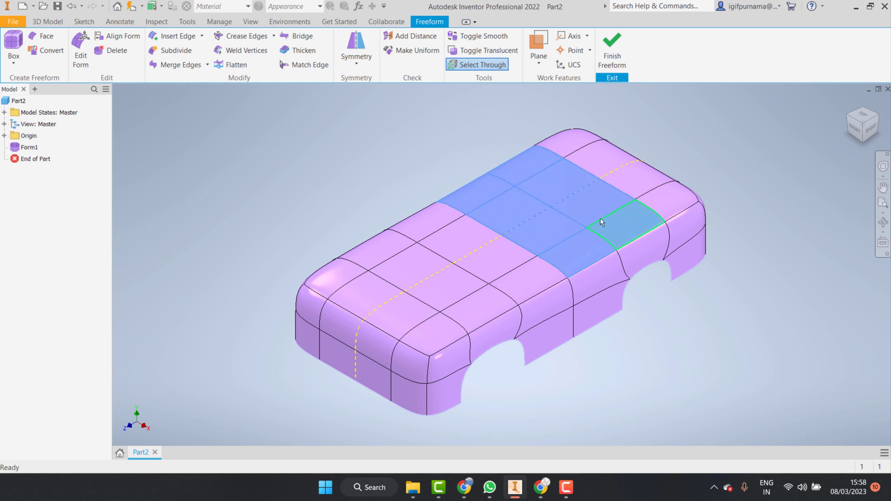
Step: Extrude the selected top faces upward 14.25 mm into a cabin roof
{"action": "double_click", "coordinate": [526, 182]}
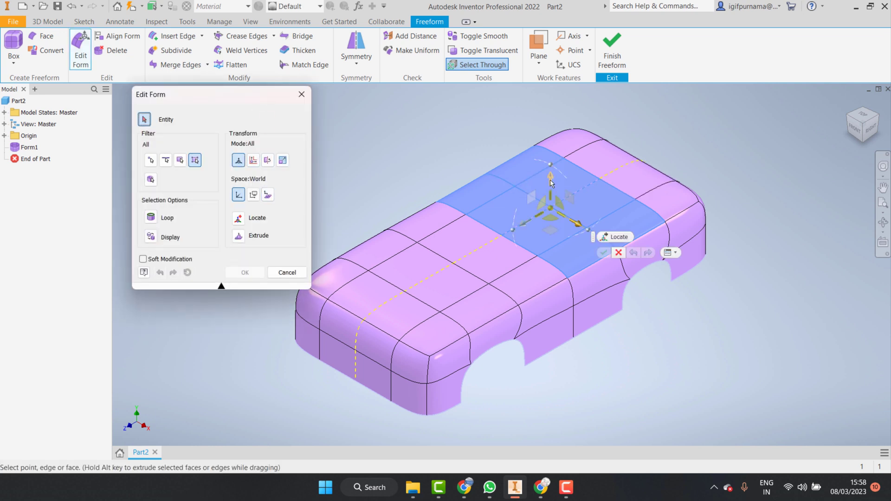
{"action": "mouse_move", "coordinate": [550, 179]}
{"action": "left_mouse_down"}
{"action": "mouse_move", "coordinate": [553, 135]}
{"action": "mouse_move", "coordinate": [551, 146]}
{"action": "left_mouse_up"}
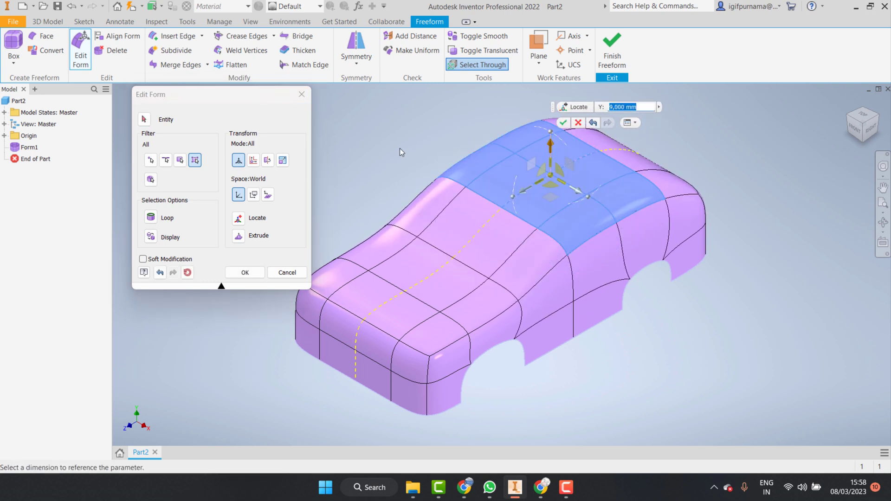
{"action": "key", "text": "Escape"}
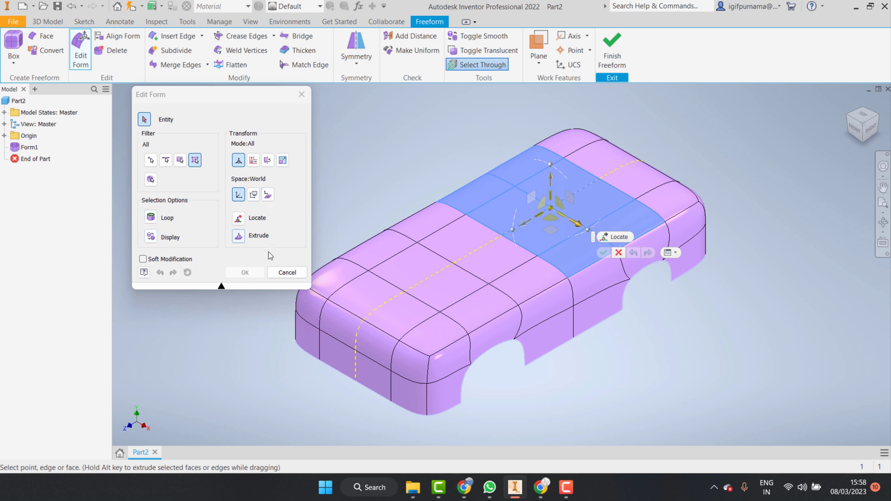
{"action": "left_click", "coordinate": [238, 241]}
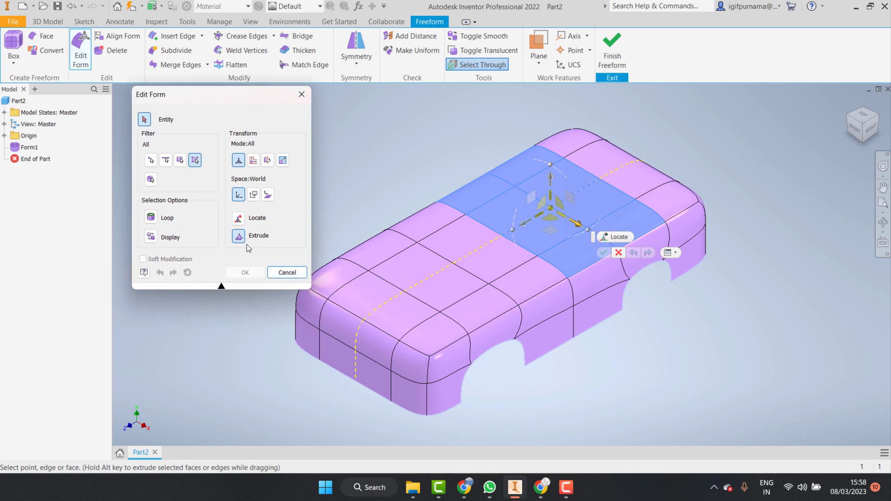
{"action": "mouse_move", "coordinate": [552, 181]}
{"action": "left_mouse_down"}
{"action": "mouse_move", "coordinate": [556, 124]}
{"action": "mouse_move", "coordinate": [559, 135]}
{"action": "left_mouse_up"}
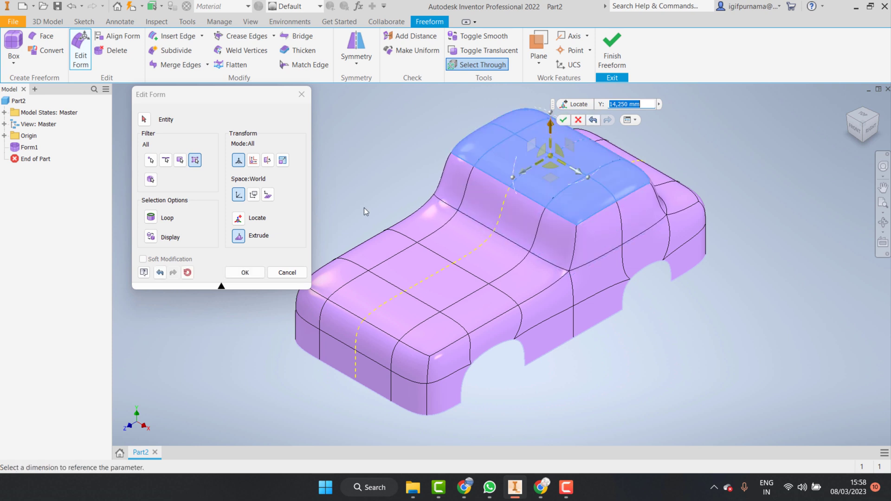
{"action": "left_click", "coordinate": [252, 275]}
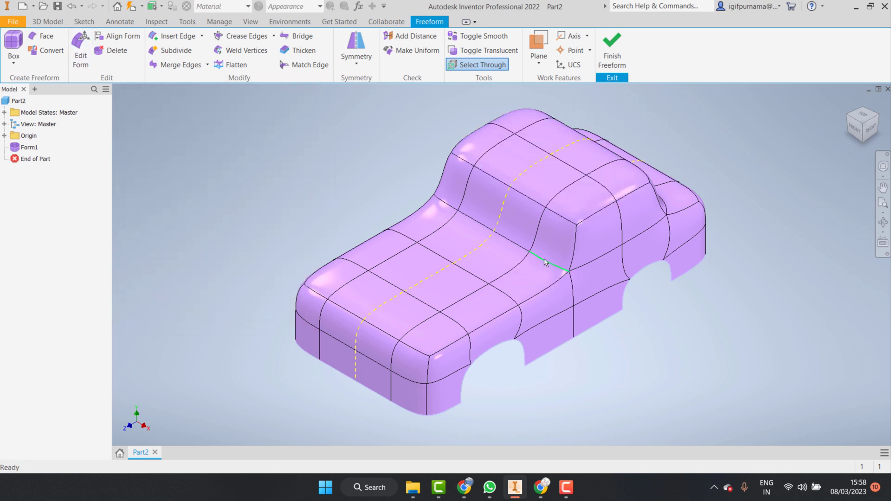
Step: Pull the cabin's lower front edge forward to slope the cabin toward the hood
{"action": "double_click", "coordinate": [496, 239]}
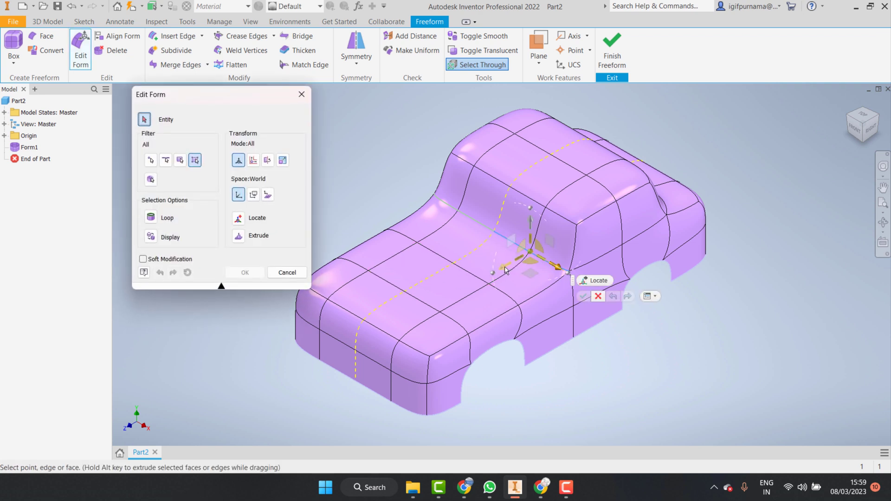
{"action": "left_click_drag", "start_coordinate": [506, 271], "coordinate": [462, 291]}
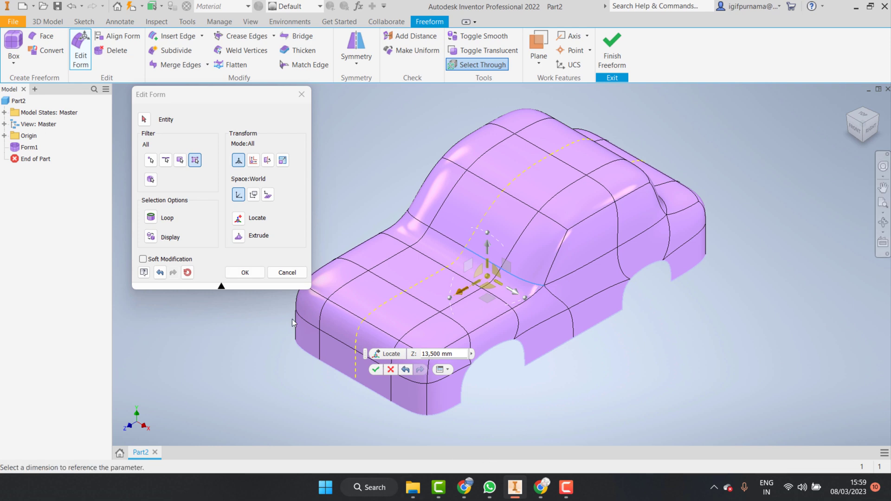
{"action": "left_click", "coordinate": [245, 271]}
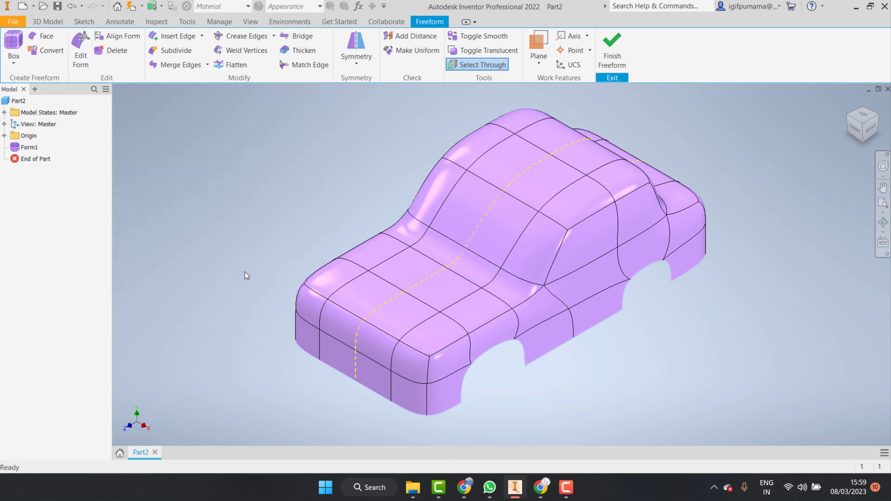
Step: Push the cabin's side edge inward by 6,750 mm to reshape the flank
{"action": "left_click", "coordinate": [883, 222]}
{"action": "mouse_move", "coordinate": [600, 269]}
{"action": "left_mouse_down"}
{"action": "mouse_move", "coordinate": [531, 277]}
{"action": "mouse_move", "coordinate": [537, 267]}
{"action": "mouse_move", "coordinate": [452, 282]}
{"action": "mouse_move", "coordinate": [537, 272]}
{"action": "mouse_move", "coordinate": [509, 269]}
{"action": "mouse_move", "coordinate": [528, 287]}
{"action": "left_mouse_up"}
{"action": "right_click", "coordinate": [529, 288]}
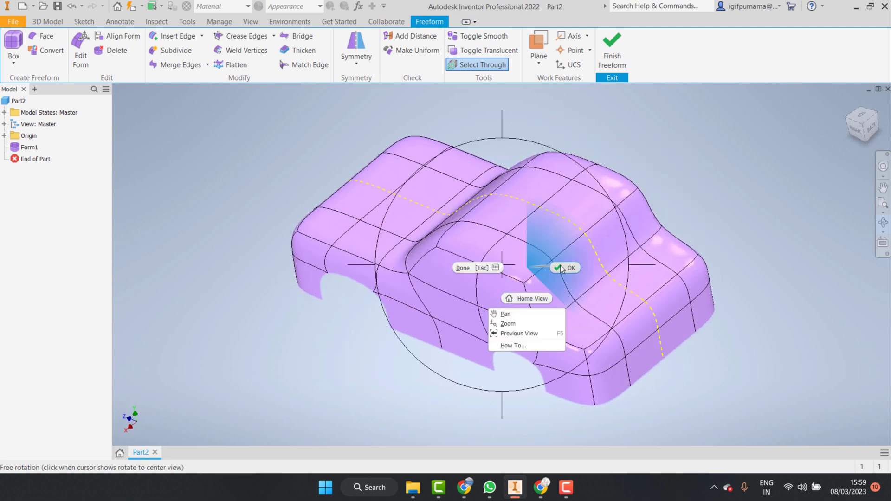
{"action": "left_click", "coordinate": [522, 296]}
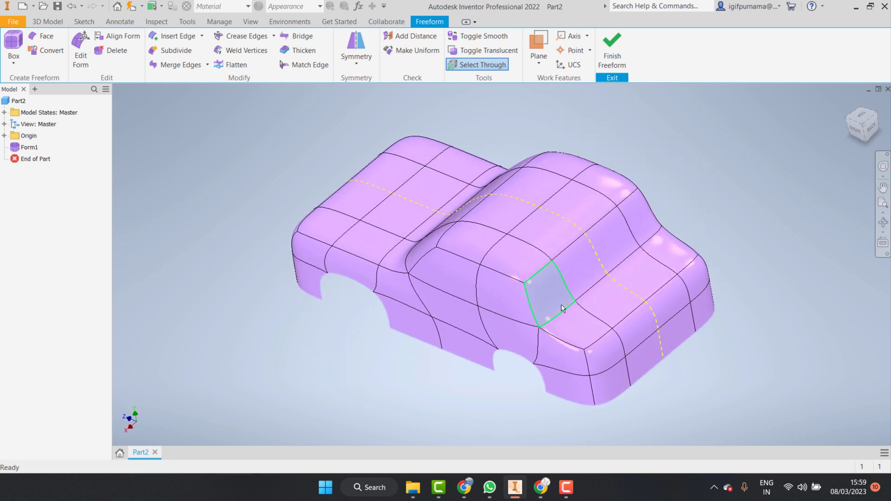
{"action": "double_click", "coordinate": [598, 274]}
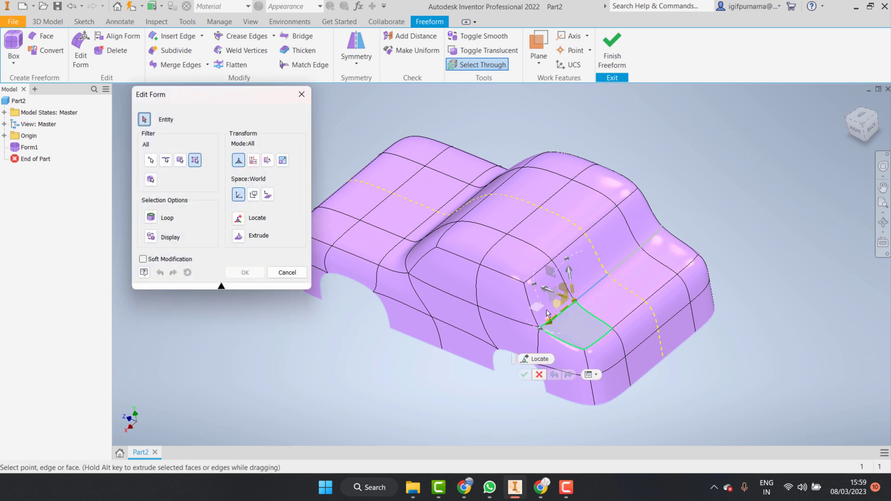
{"action": "left_click_drag", "start_coordinate": [548, 291], "coordinate": [645, 257]}
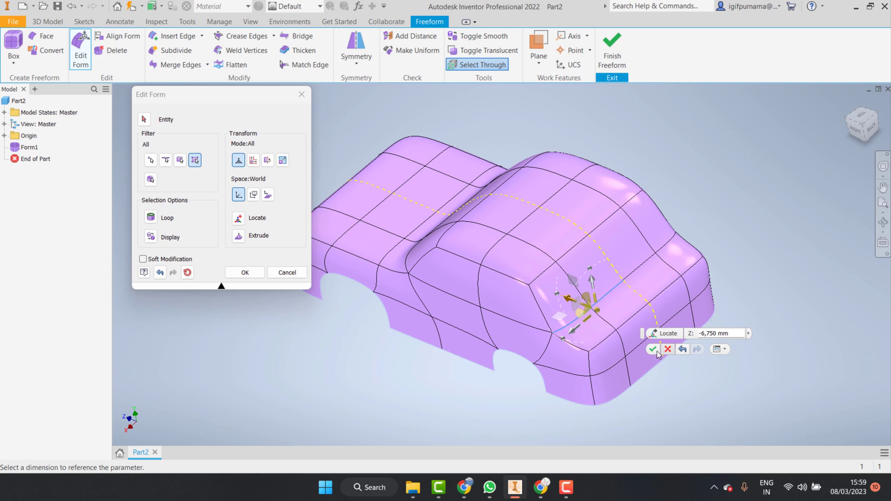
{"action": "left_click", "coordinate": [653, 349]}
{"action": "left_click", "coordinate": [883, 223]}
{"action": "mouse_move", "coordinate": [504, 292]}
{"action": "left_mouse_down"}
{"action": "mouse_move", "coordinate": [557, 273]}
{"action": "mouse_move", "coordinate": [563, 235]}
{"action": "mouse_move", "coordinate": [583, 284]}
{"action": "mouse_move", "coordinate": [559, 241]}
{"action": "mouse_move", "coordinate": [581, 273]}
{"action": "mouse_move", "coordinate": [566, 241]}
{"action": "left_mouse_up"}
Step: Select the six cabin roof faces and lower them by 3,750 mm
{"action": "right_click", "coordinate": [567, 240]}
{"action": "left_click", "coordinate": [603, 233]}
{"action": "left_click", "coordinate": [597, 215]}
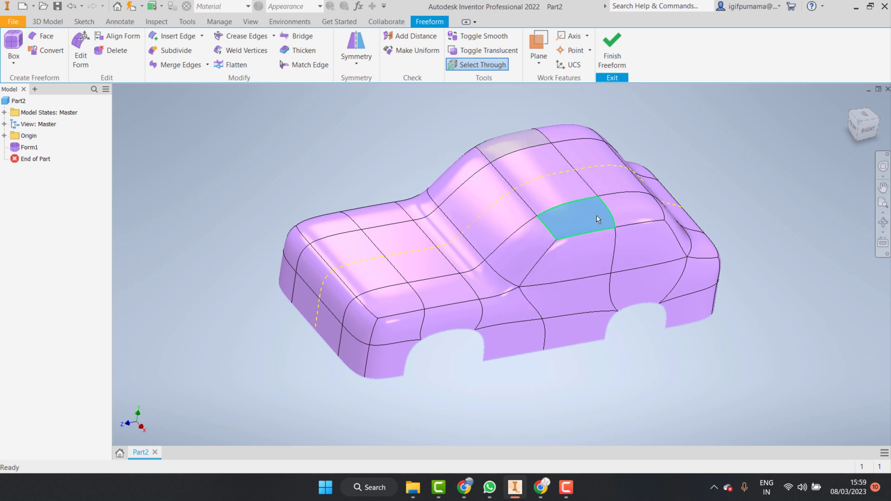
{"action": "left_click", "coordinate": [567, 186], "text": "ctrl"}
{"action": "left_click", "coordinate": [602, 180], "text": "ctrl"}
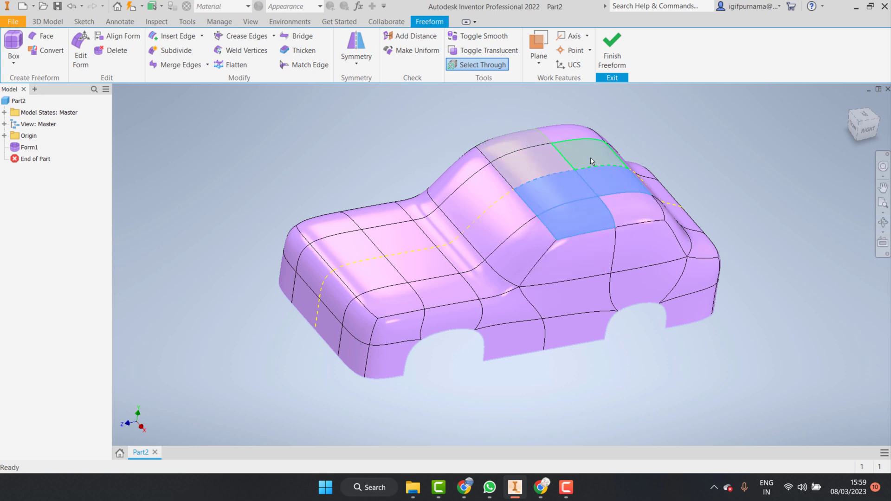
{"action": "left_click", "coordinate": [592, 161], "text": "ctrl"}
{"action": "left_click", "coordinate": [636, 210], "text": "ctrl"}
{"action": "left_click", "coordinate": [519, 153], "text": "ctrl"}
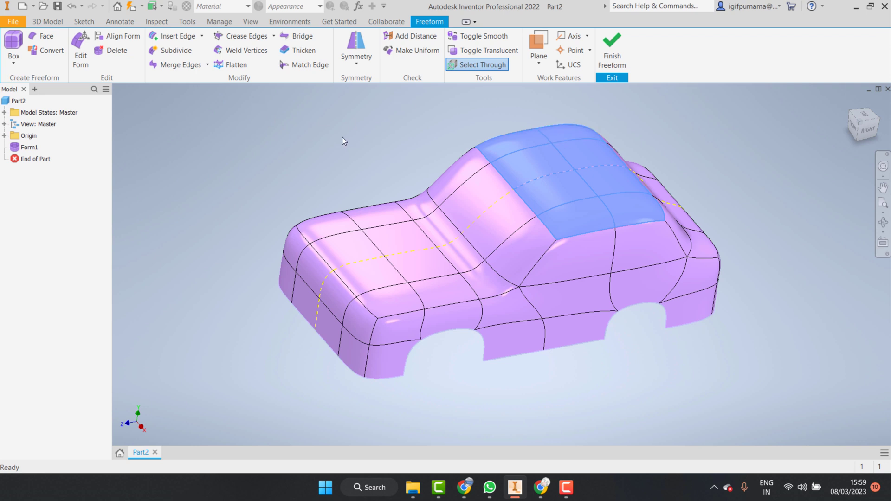
{"action": "left_click", "coordinate": [80, 51]}
{"action": "left_click_drag", "start_coordinate": [576, 159], "coordinate": [579, 163]}
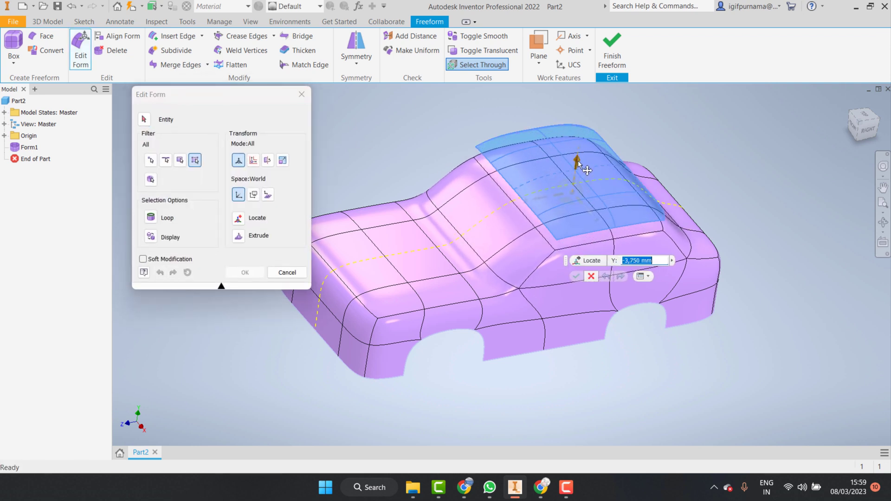
{"action": "left_click", "coordinate": [245, 273]}
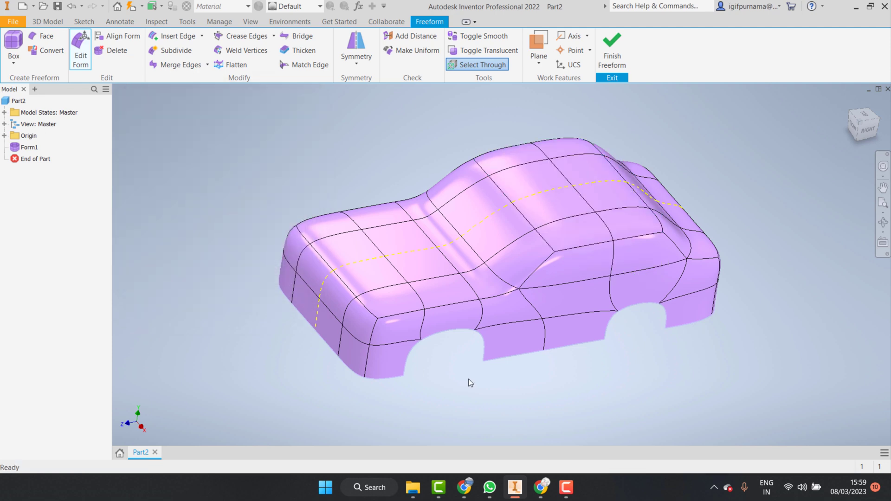
Step: Orbit to the exact Right view and zoom in on the front wheel arch
{"action": "left_click", "coordinate": [882, 222]}
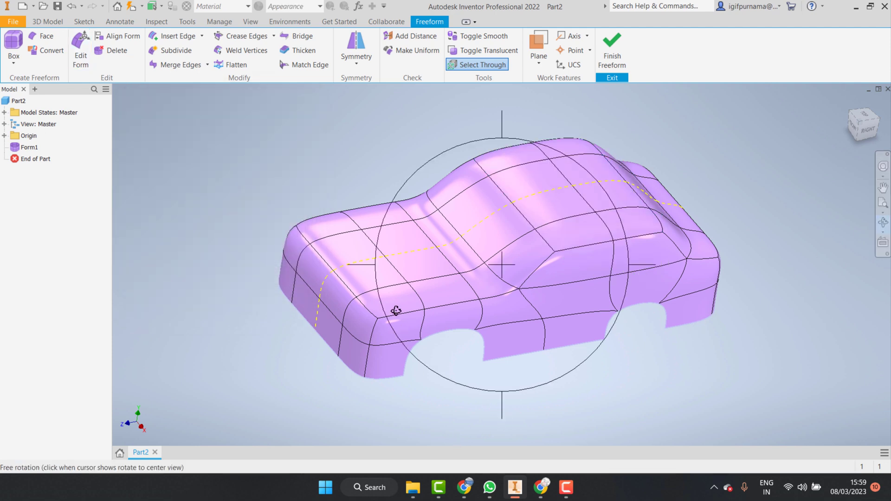
{"action": "mouse_move", "coordinate": [396, 311]}
{"action": "left_mouse_down"}
{"action": "mouse_move", "coordinate": [372, 301]}
{"action": "mouse_move", "coordinate": [431, 289]}
{"action": "mouse_move", "coordinate": [393, 263]}
{"action": "left_mouse_up"}
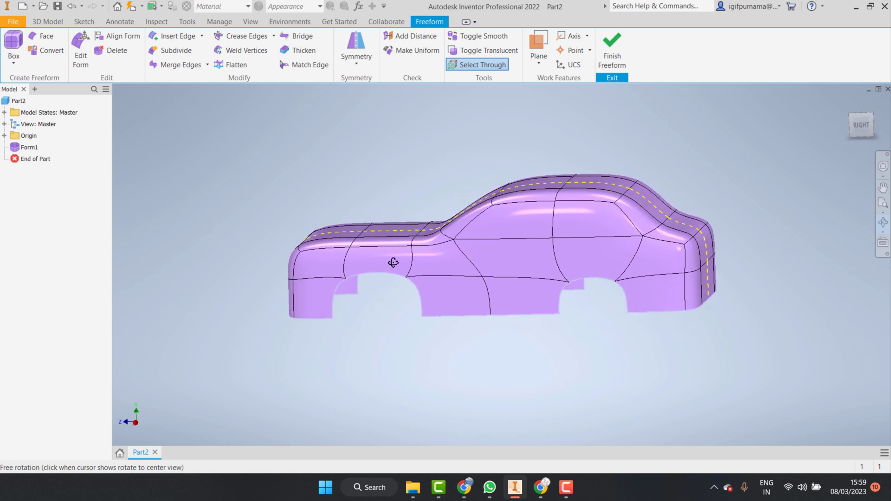
{"action": "right_click", "coordinate": [406, 262]}
{"action": "left_click", "coordinate": [358, 260]}
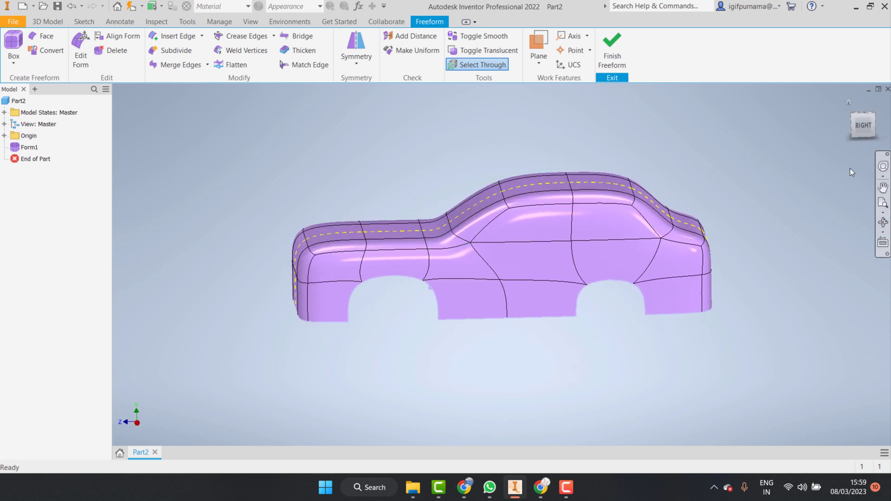
{"action": "left_click", "coordinate": [868, 124]}
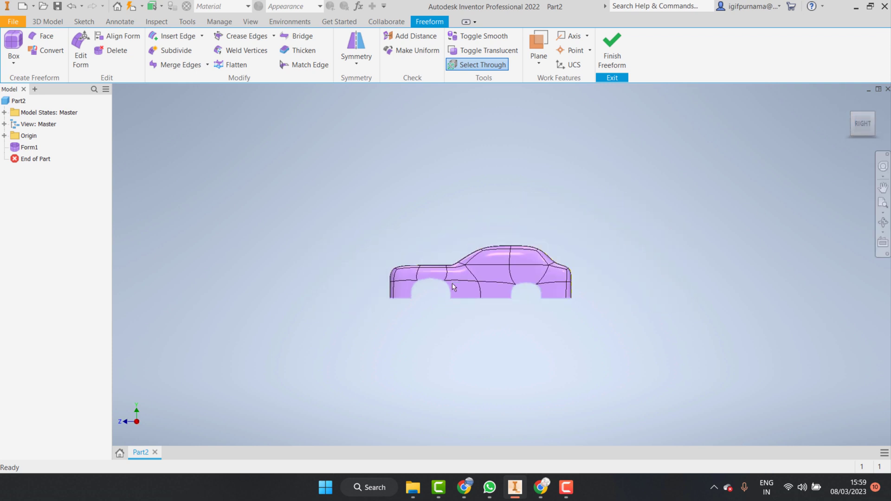
{"action": "scroll", "coordinate": [423, 298], "scroll_direction": "up", "scroll_amount": 5}
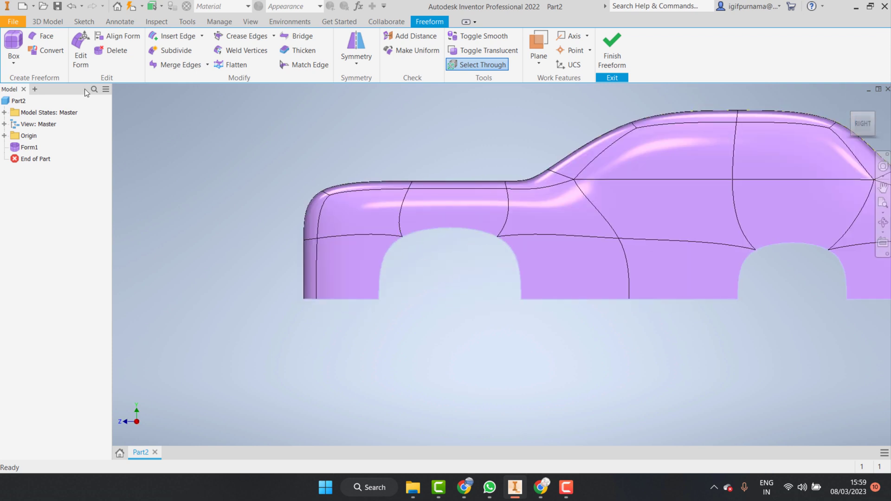
{"action": "left_click", "coordinate": [9, 65]}
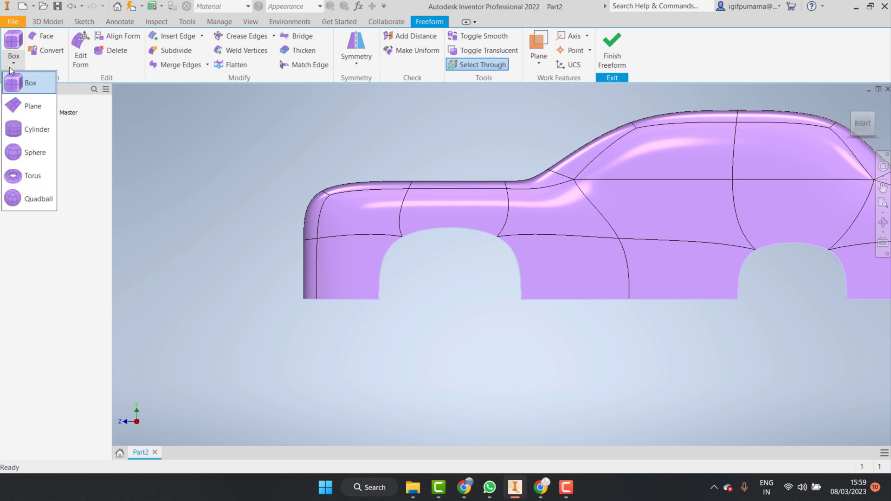
Step: Place a freeform cylinder on the YZ Plane at the front arch with 8,250 mm radius
{"action": "left_click", "coordinate": [25, 135]}
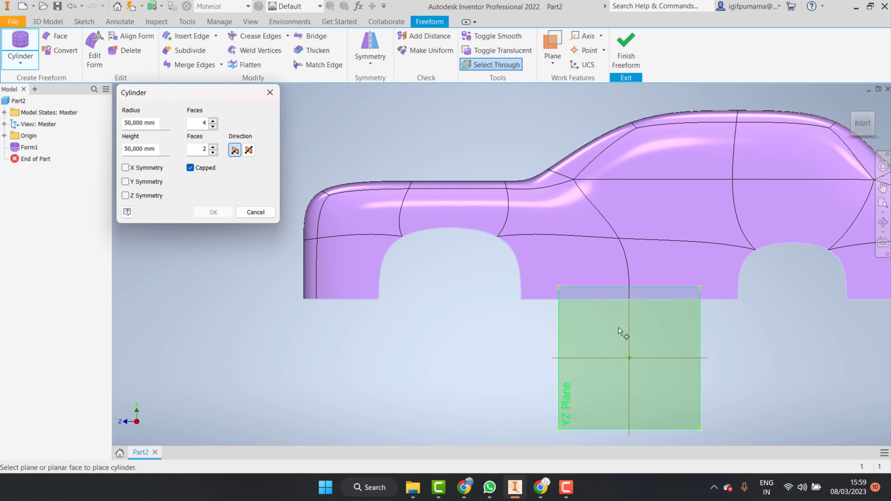
{"action": "left_click", "coordinate": [619, 330]}
{"action": "left_click", "coordinate": [442, 262]}
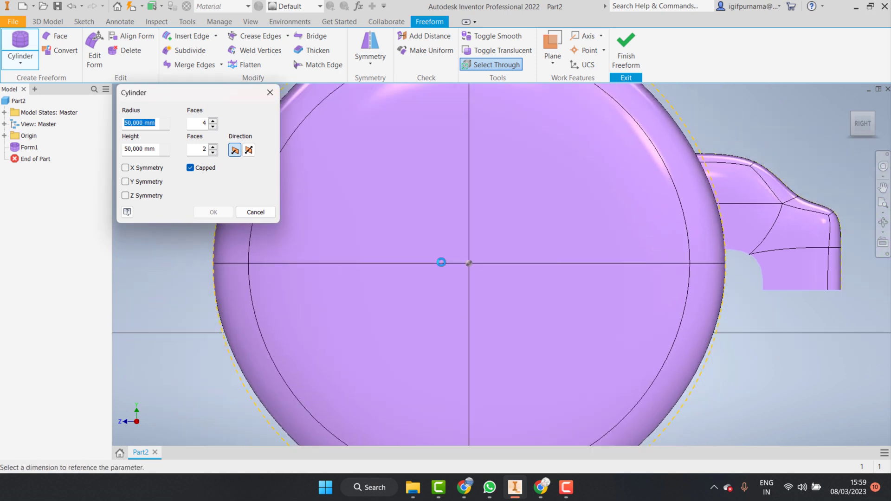
{"action": "left_click_drag", "start_coordinate": [501, 398], "coordinate": [498, 306]}
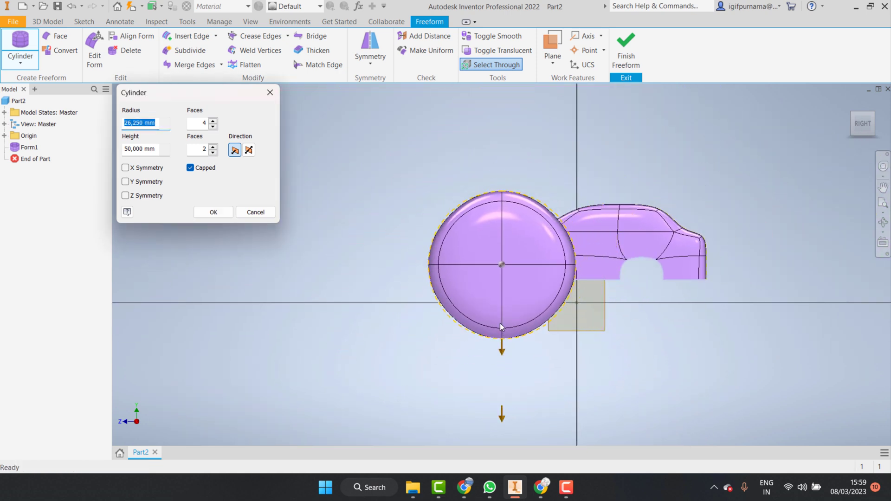
{"action": "scroll", "coordinate": [498, 221], "scroll_direction": "down", "scroll_amount": 3}
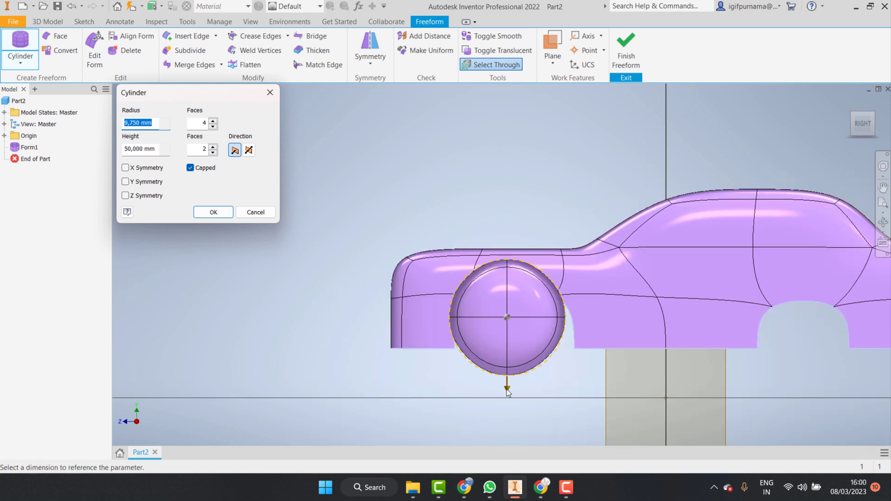
{"action": "left_click_drag", "start_coordinate": [507, 391], "coordinate": [510, 388]}
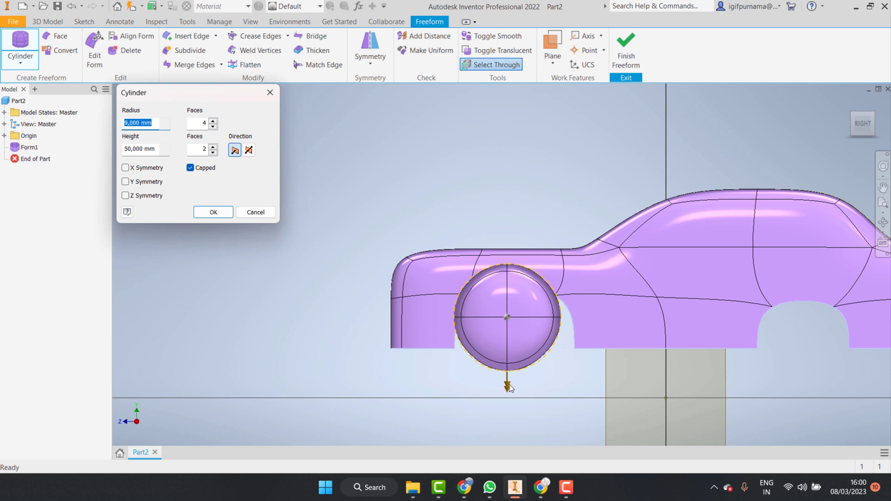
{"action": "left_click_drag", "start_coordinate": [509, 388], "coordinate": [513, 382]}
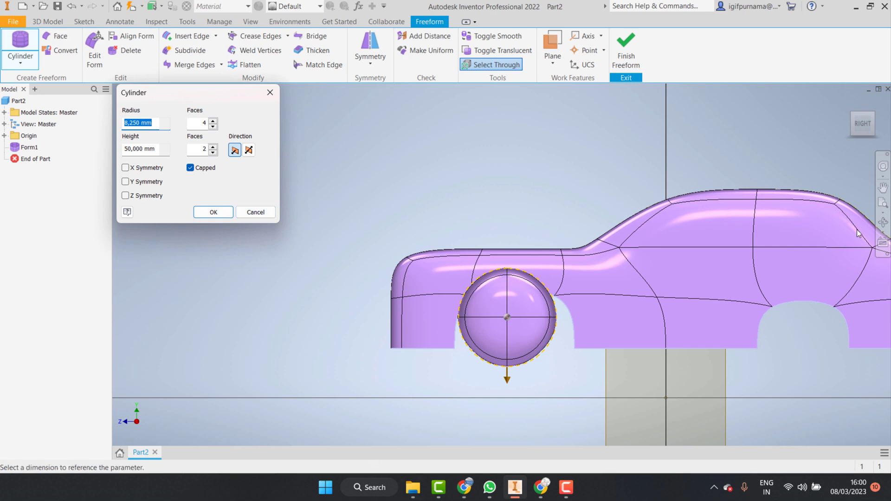
Step: Set the cylinder height to 10,500 mm with five height faces and Z symmetry
{"action": "left_click", "coordinate": [881, 223]}
{"action": "mouse_move", "coordinate": [501, 264]}
{"action": "left_mouse_down"}
{"action": "mouse_move", "coordinate": [596, 262]}
{"action": "mouse_move", "coordinate": [646, 228]}
{"action": "left_mouse_up"}
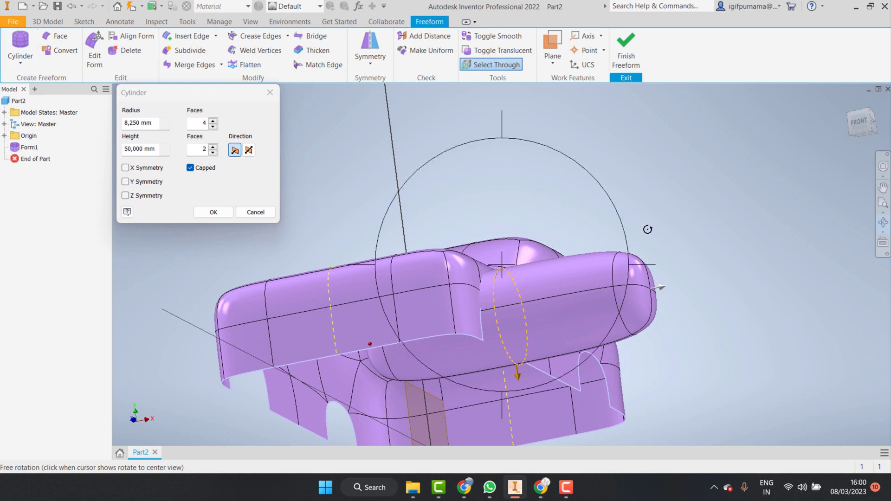
{"action": "right_click", "coordinate": [647, 229]}
{"action": "left_click", "coordinate": [686, 229]}
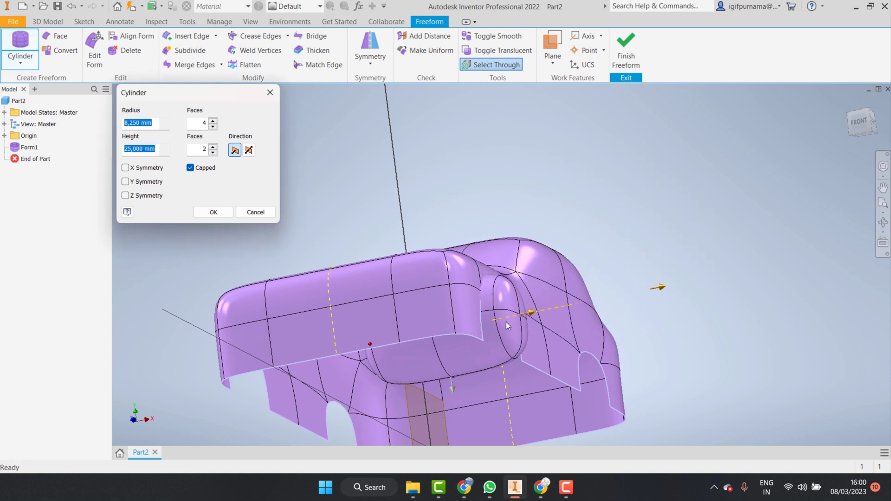
{"action": "left_click_drag", "start_coordinate": [447, 349], "coordinate": [438, 354]}
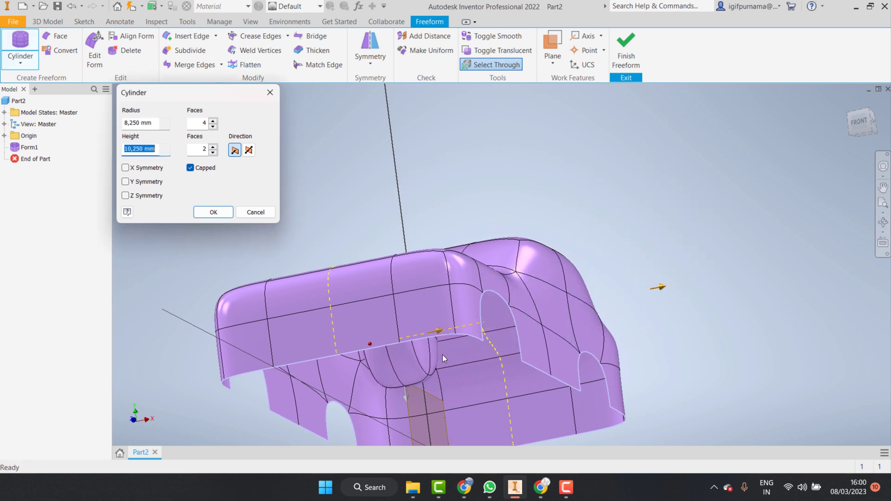
{"action": "scroll", "coordinate": [364, 376], "scroll_direction": "up", "scroll_amount": 3}
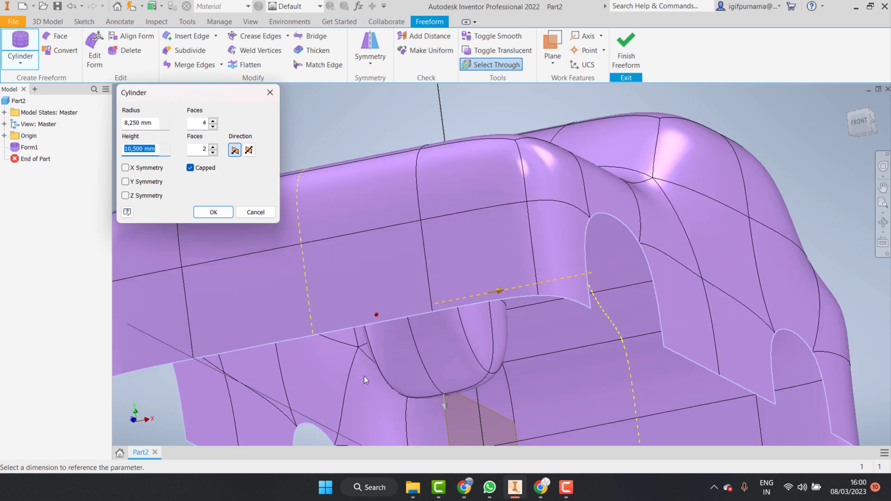
{"action": "left_click", "coordinate": [212, 148]}
{"action": "left_click", "coordinate": [212, 148]}
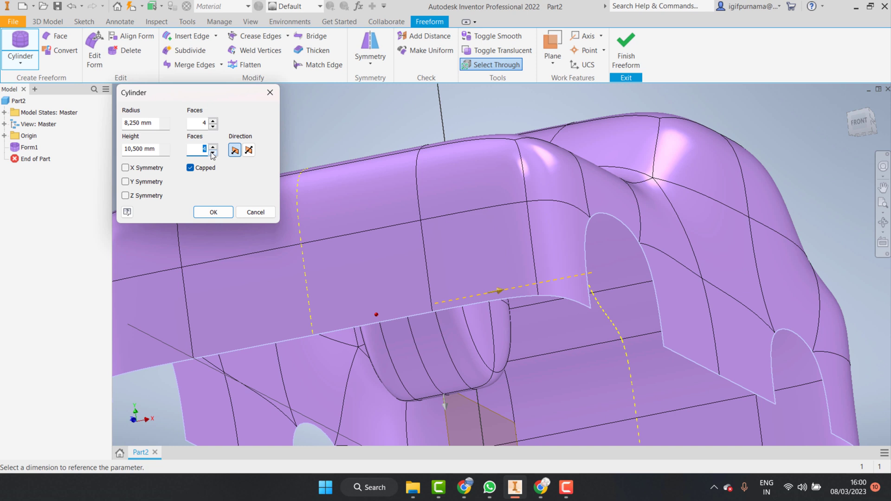
{"action": "left_click", "coordinate": [214, 148]}
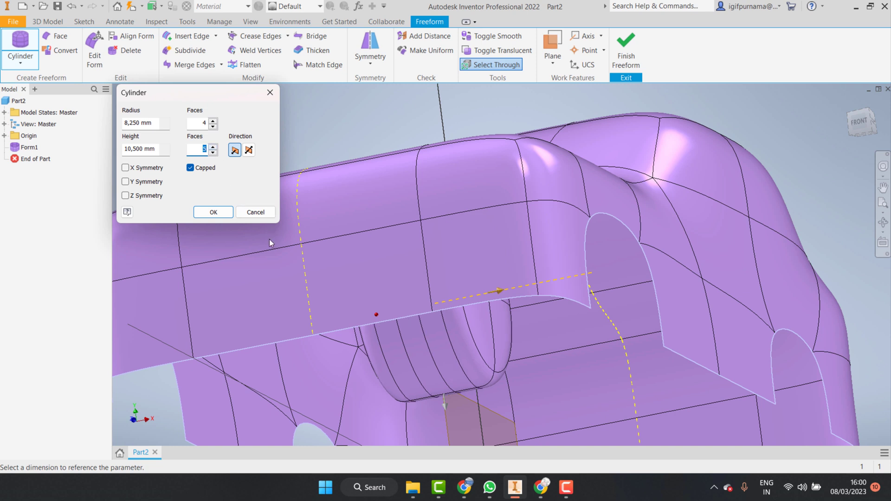
{"action": "left_click", "coordinate": [125, 182]}
{"action": "left_click", "coordinate": [126, 196]}
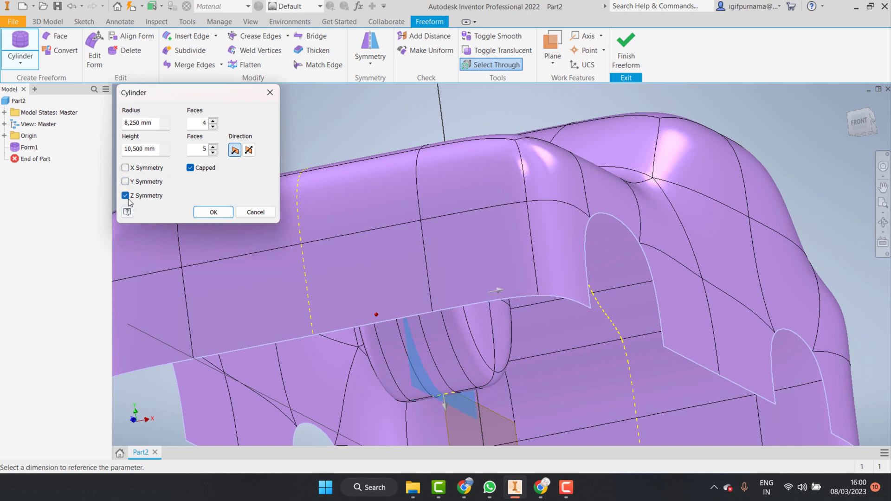
{"action": "mouse_move", "coordinate": [146, 196]}
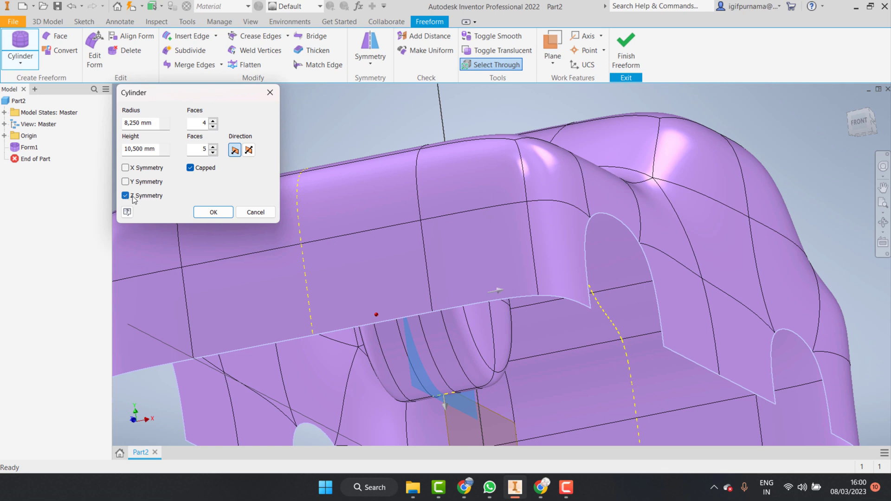
Step: Widen the wheel cylinder by pushing one edge loop outward along X
{"action": "left_click", "coordinate": [213, 212]}
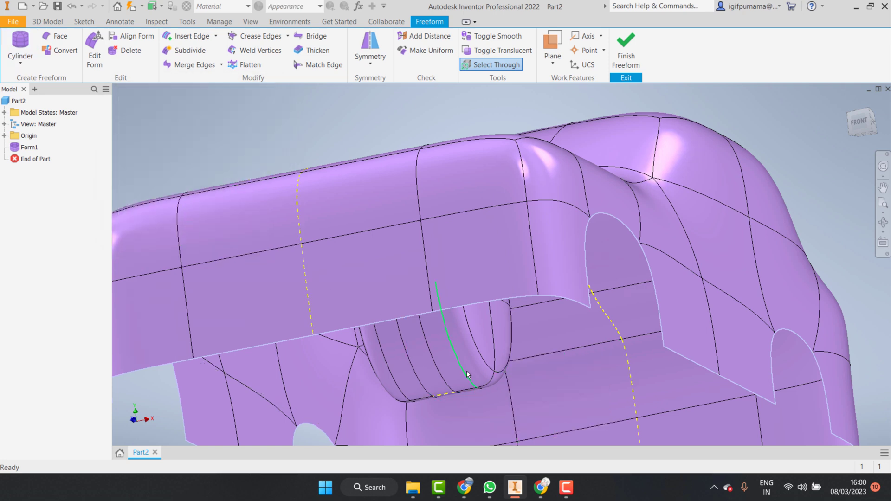
{"action": "scroll", "coordinate": [446, 339], "scroll_direction": "up", "scroll_amount": 3}
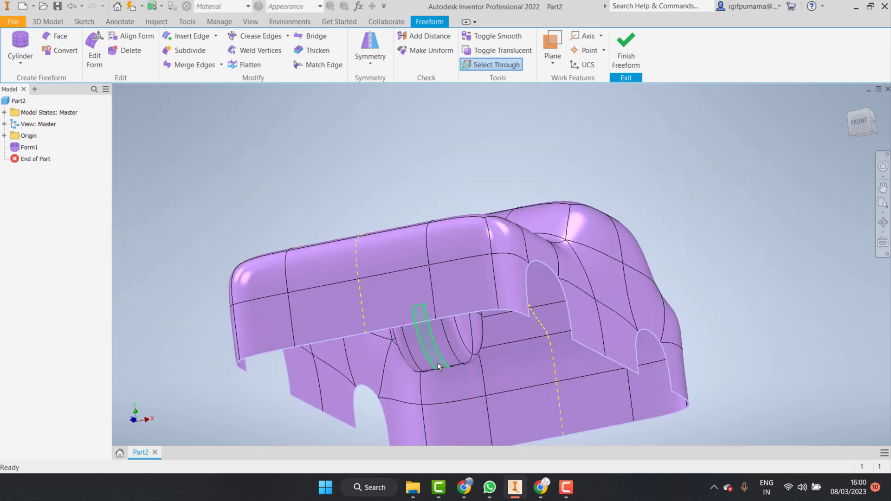
{"action": "scroll", "coordinate": [438, 363], "scroll_direction": "down", "scroll_amount": 3}
{"action": "left_click", "coordinate": [94, 51]}
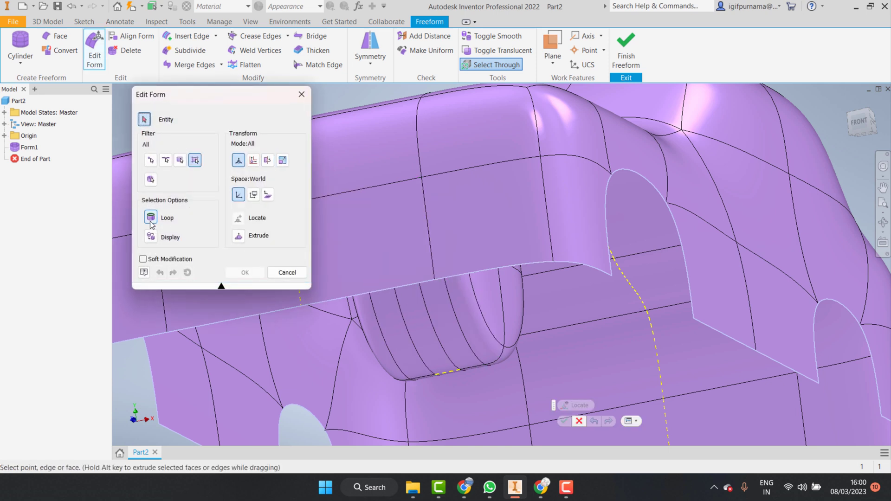
{"action": "left_click", "coordinate": [437, 342]}
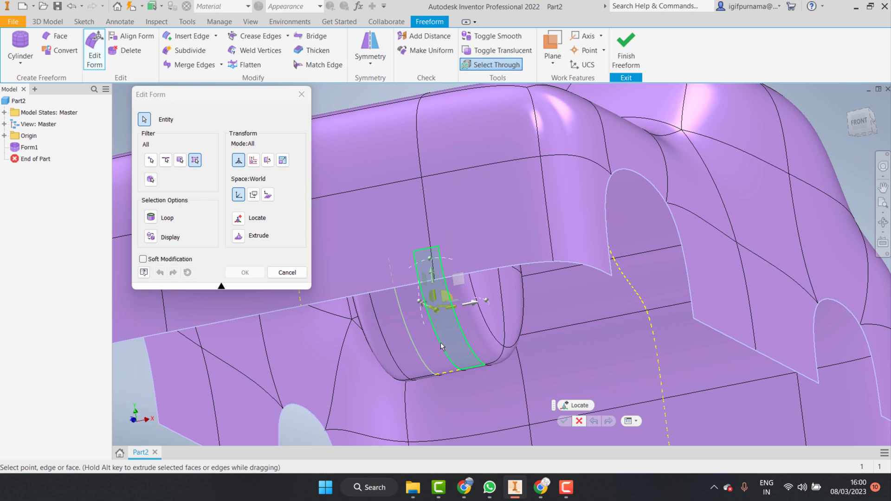
{"action": "left_click_drag", "start_coordinate": [467, 303], "coordinate": [492, 296]}
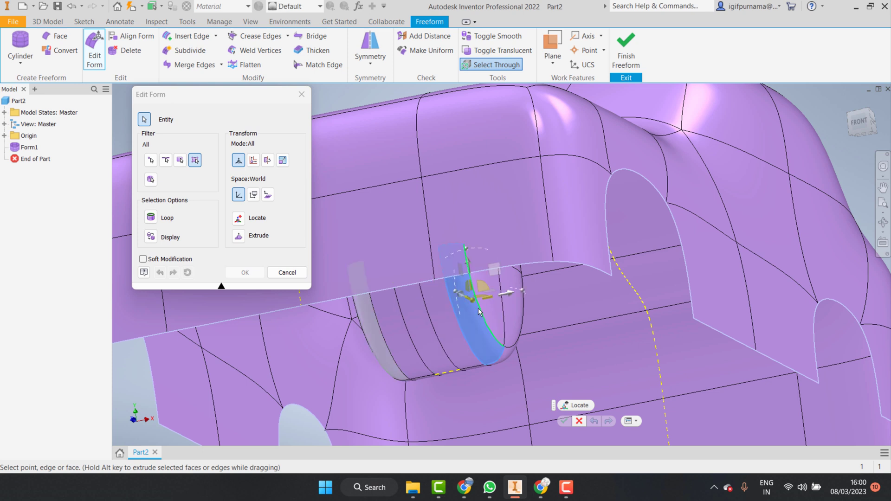
{"action": "key", "text": "Return"}
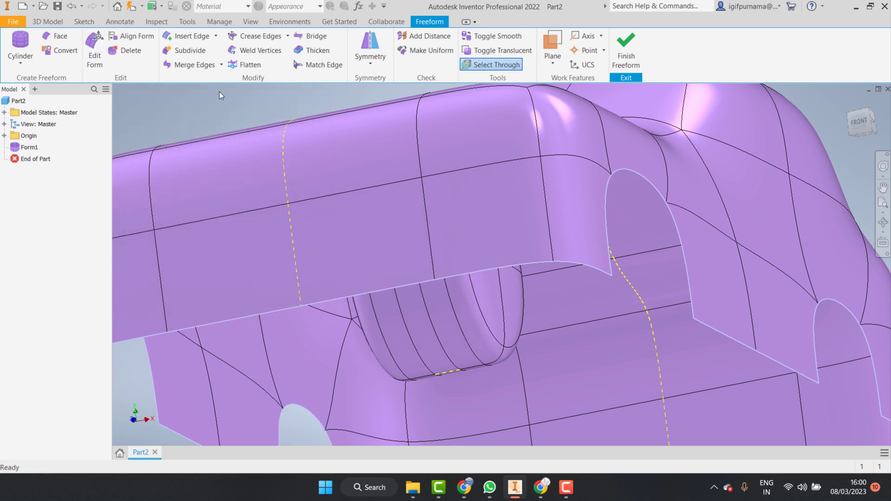
Step: Select a narrow face strip on the wheel and bring up its options menu
{"action": "left_click", "coordinate": [424, 318]}
{"action": "right_click", "coordinate": [422, 319]}
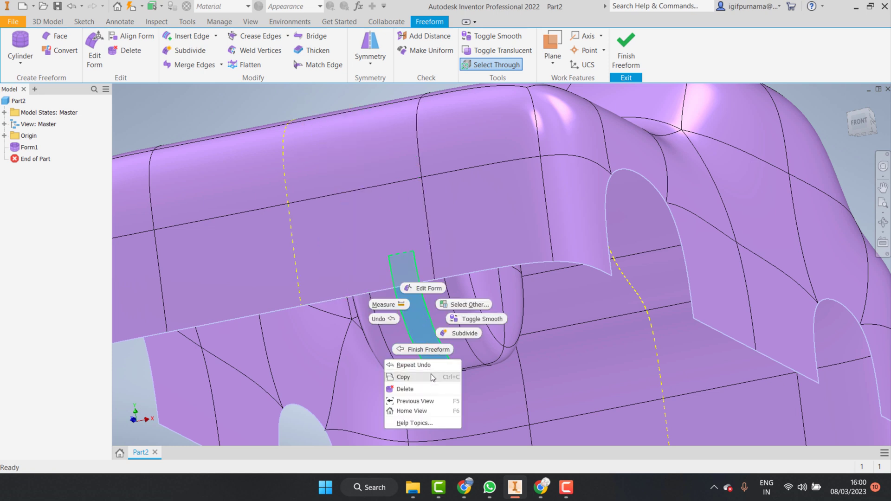
{"action": "key", "text": "Escape"}
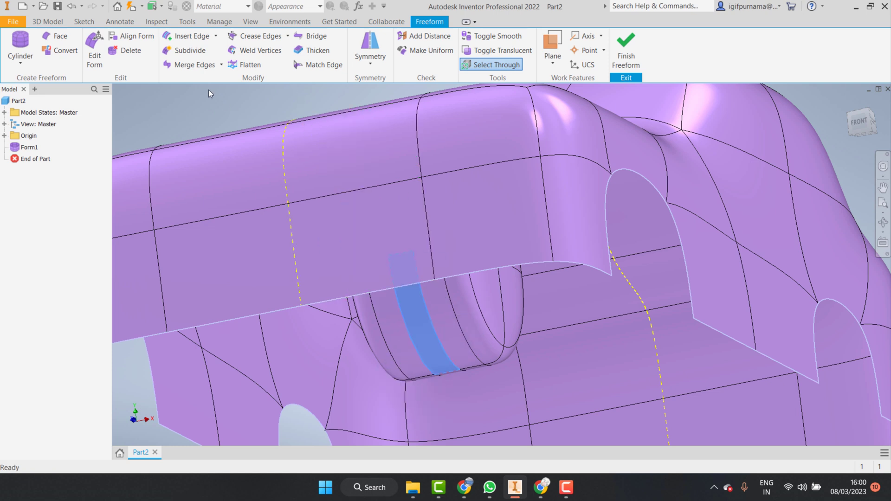
Step: With the Body filter, select the whole wheel and drag it 15,500 mm along X
{"action": "left_click", "coordinate": [95, 42]}
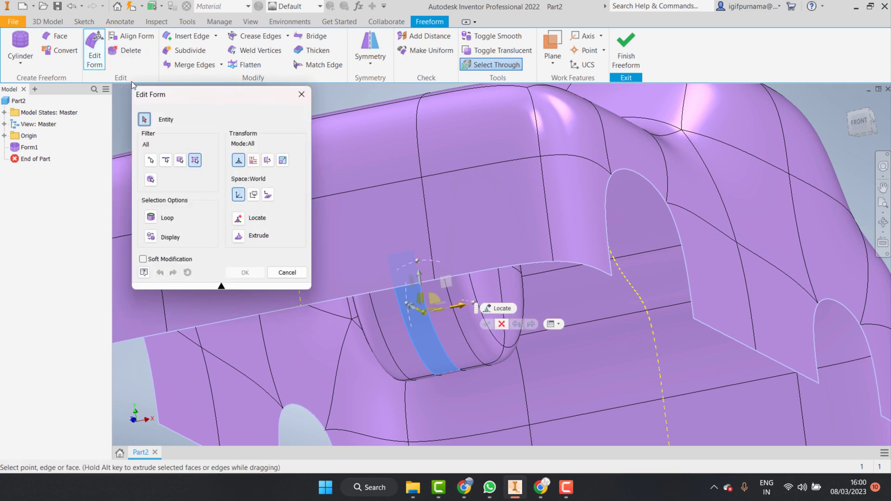
{"action": "left_click", "coordinate": [150, 180]}
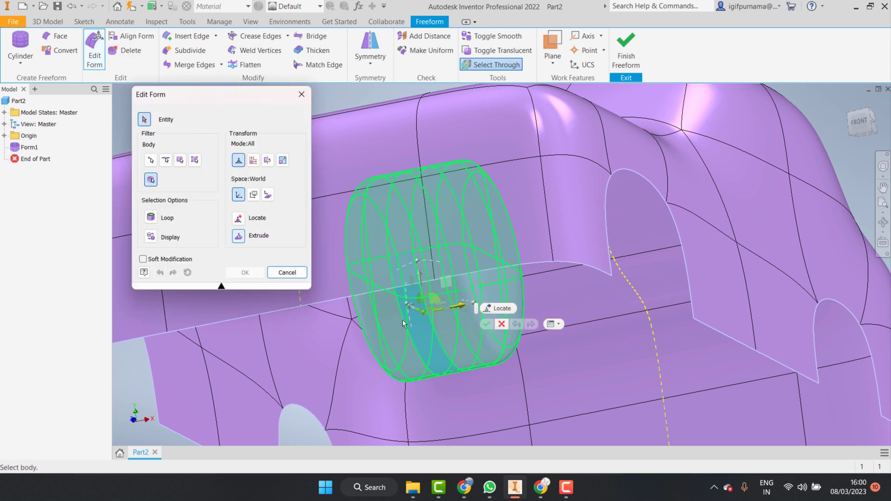
{"action": "left_click", "coordinate": [426, 339]}
{"action": "scroll", "coordinate": [418, 325], "scroll_direction": "down", "scroll_amount": 5}
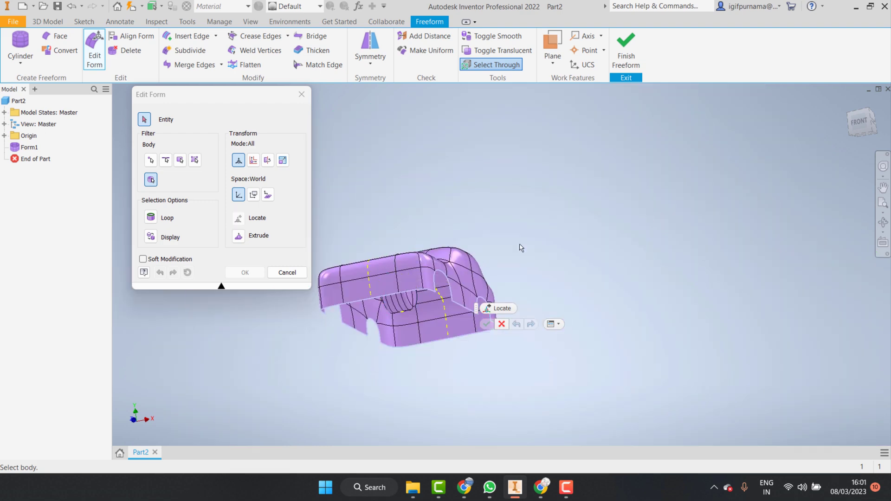
{"action": "left_click", "coordinate": [196, 160]}
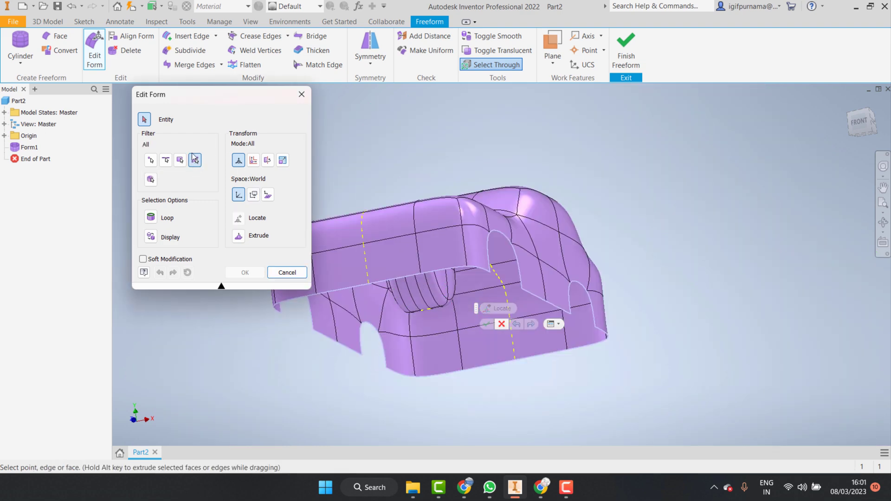
{"action": "left_click", "coordinate": [151, 180]}
{"action": "left_click", "coordinate": [412, 297]}
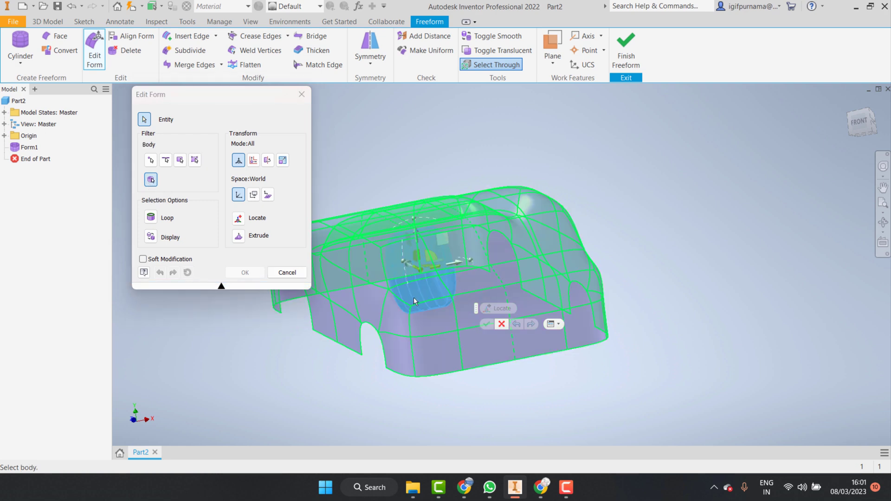
{"action": "mouse_move", "coordinate": [459, 264]}
{"action": "left_mouse_down"}
{"action": "mouse_move", "coordinate": [546, 270]}
{"action": "mouse_move", "coordinate": [537, 272]}
{"action": "left_mouse_up"}
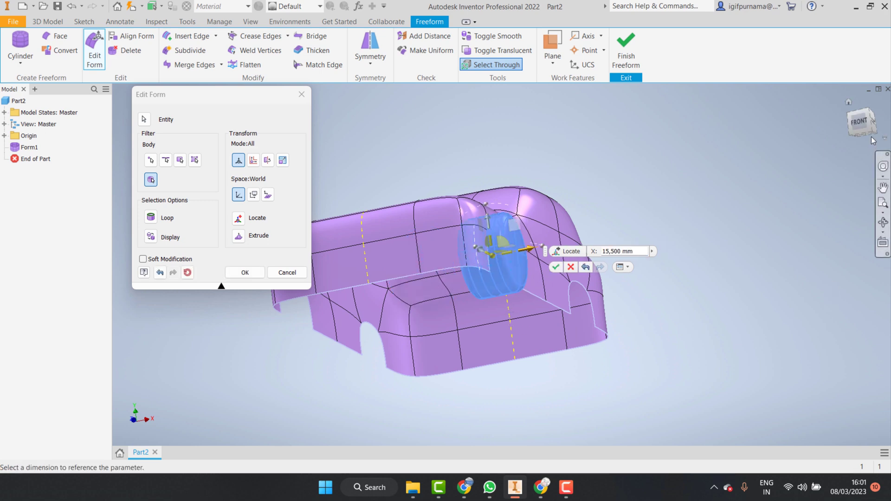
Step: Orbit to check the wheel's placement, apply the move, and view the car from the side
{"action": "left_click", "coordinate": [882, 221]}
{"action": "mouse_move", "coordinate": [534, 279]}
{"action": "left_mouse_down"}
{"action": "mouse_move", "coordinate": [451, 270]}
{"action": "mouse_move", "coordinate": [472, 254]}
{"action": "mouse_move", "coordinate": [543, 256]}
{"action": "mouse_move", "coordinate": [418, 254]}
{"action": "mouse_move", "coordinate": [378, 264]}
{"action": "mouse_move", "coordinate": [422, 265]}
{"action": "left_mouse_up"}
{"action": "right_click", "coordinate": [423, 265]}
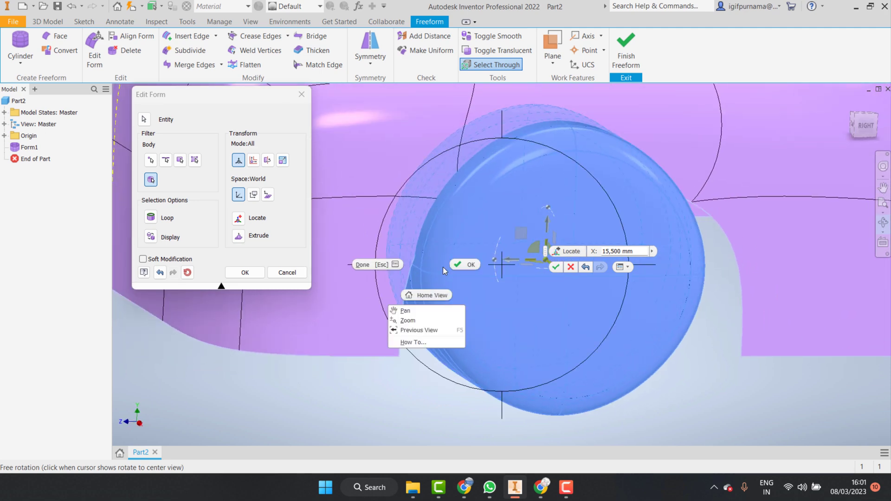
{"action": "key", "text": "Escape"}
{"action": "left_click", "coordinate": [254, 274]}
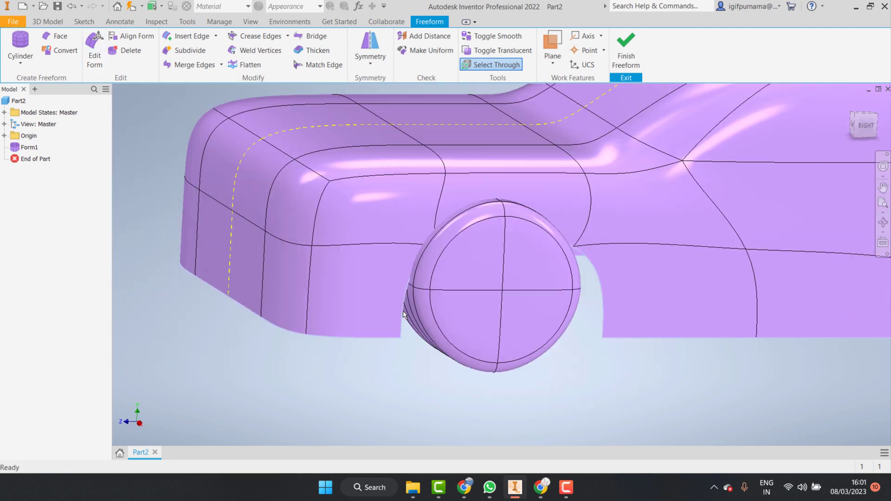
{"action": "left_click", "coordinate": [864, 126]}
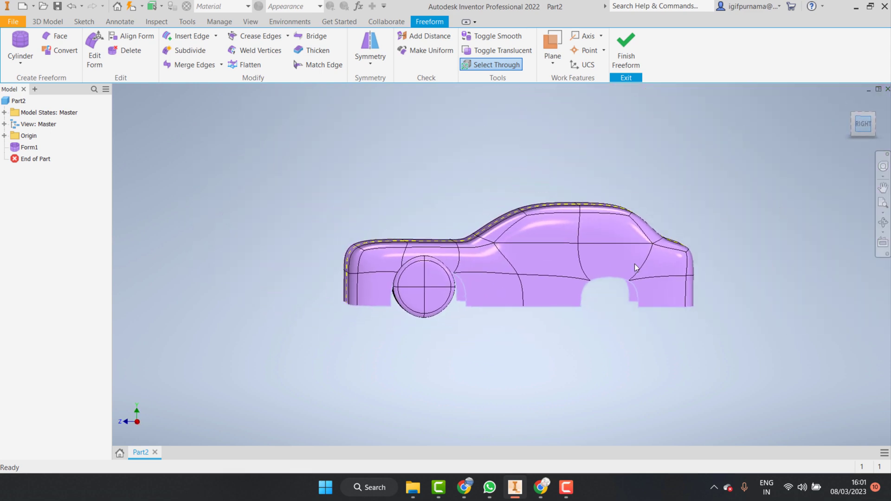
{"action": "scroll", "coordinate": [423, 292], "scroll_direction": "up", "scroll_amount": 3}
{"action": "scroll", "coordinate": [454, 241], "scroll_direction": "up", "scroll_amount": 2}
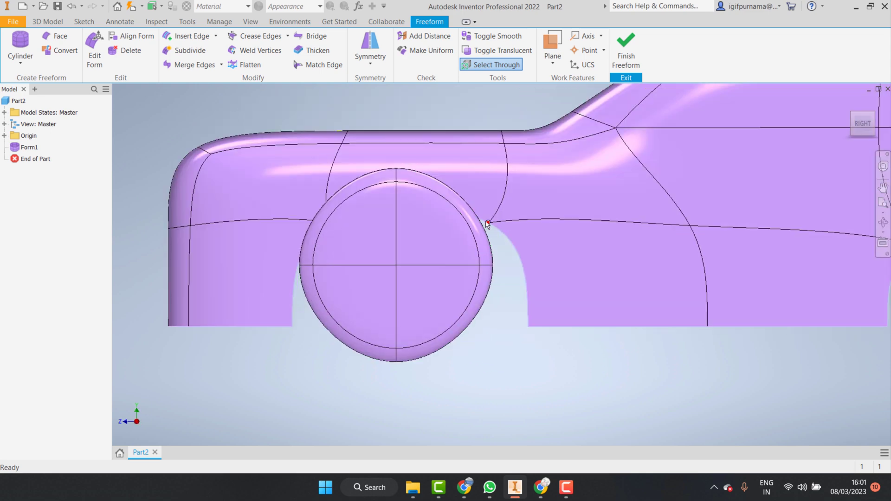
{"action": "scroll", "coordinate": [485, 223], "scroll_direction": "up", "scroll_amount": 5}
{"action": "scroll", "coordinate": [485, 224], "scroll_direction": "down", "scroll_amount": 1}
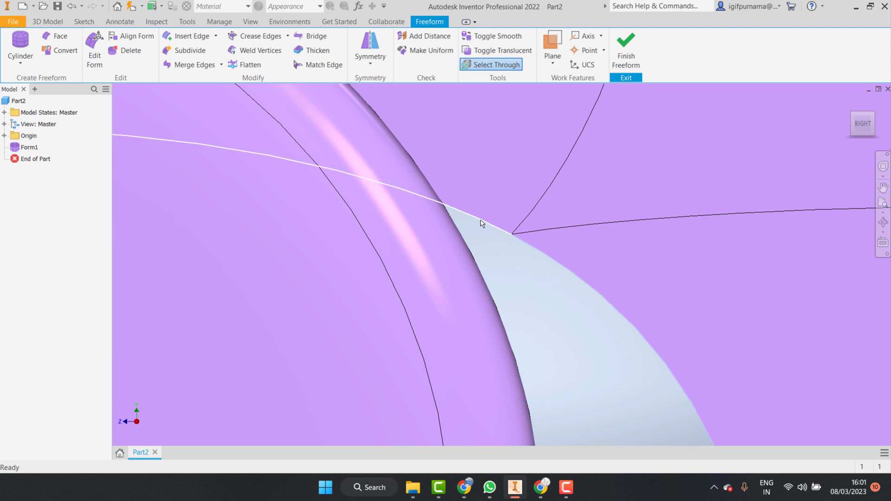
{"action": "scroll", "coordinate": [483, 222], "scroll_direction": "down", "scroll_amount": 2}
{"action": "scroll", "coordinate": [497, 254], "scroll_direction": "down", "scroll_amount": 2}
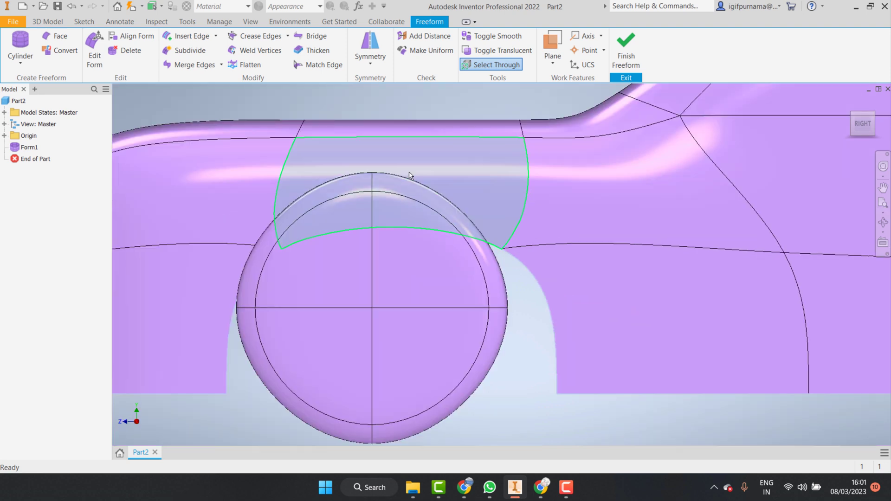
Step: Raise the arch face above the wheel along Y and apply it
{"action": "double_click", "coordinate": [252, 125]}
{"action": "scroll", "coordinate": [424, 232], "scroll_direction": "down", "scroll_amount": 3}
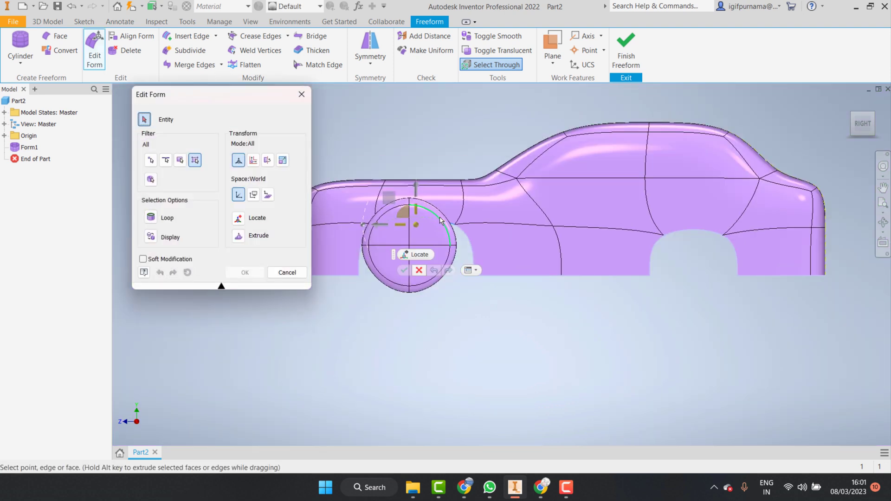
{"action": "scroll", "coordinate": [424, 233], "scroll_direction": "up", "scroll_amount": 4}
{"action": "scroll", "coordinate": [384, 230], "scroll_direction": "down", "scroll_amount": 2}
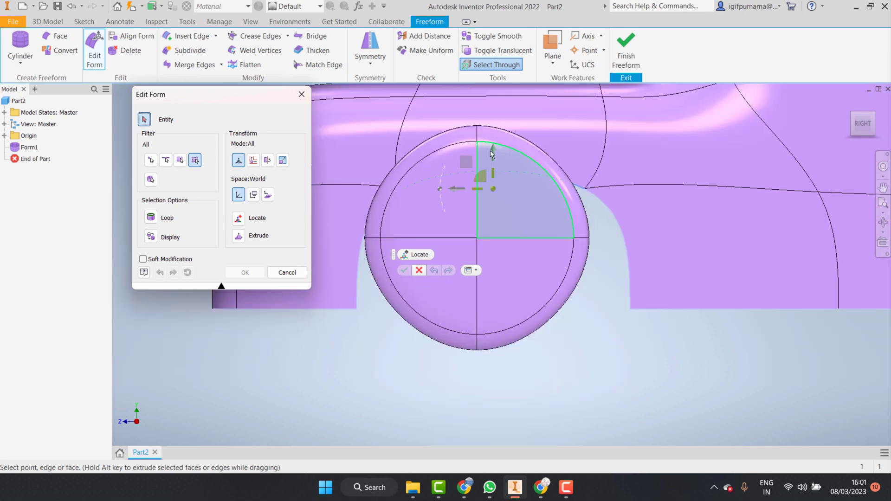
{"action": "left_click_drag", "start_coordinate": [495, 154], "coordinate": [476, 95]}
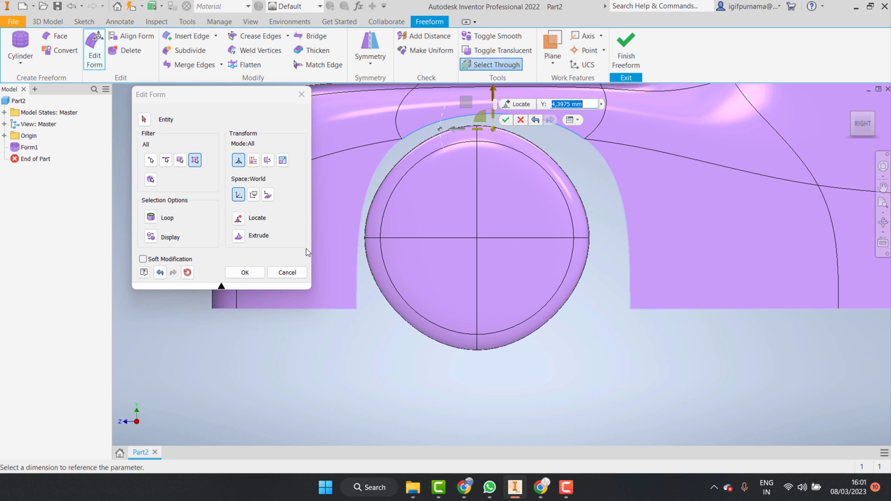
{"action": "left_click", "coordinate": [245, 273]}
{"action": "key", "text": "Return"}
Step: Move the arch's left edge further left and raise its top edge above the wheel
{"action": "left_click", "coordinate": [373, 195]}
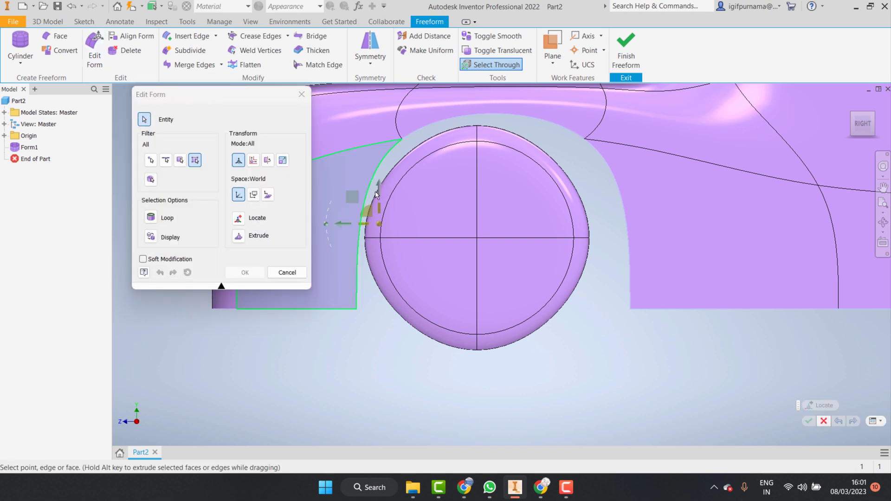
{"action": "left_click_drag", "start_coordinate": [352, 199], "coordinate": [335, 202]}
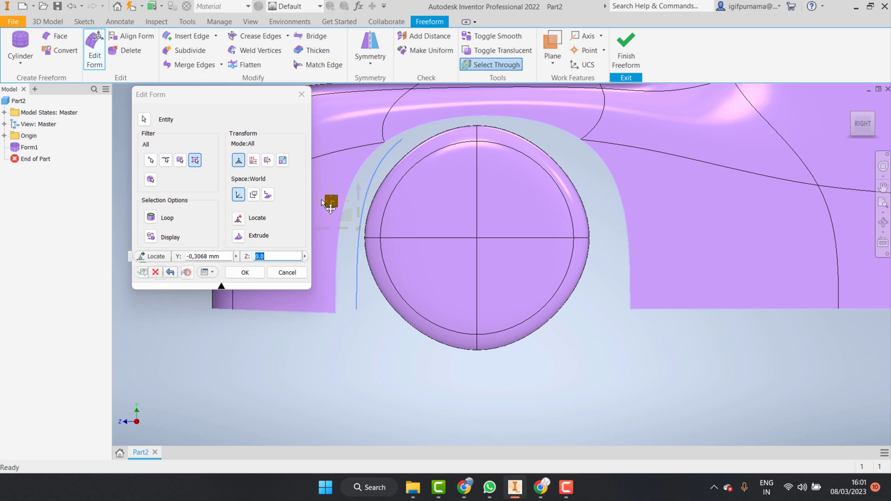
{"action": "left_click_drag", "start_coordinate": [330, 206], "coordinate": [323, 204]}
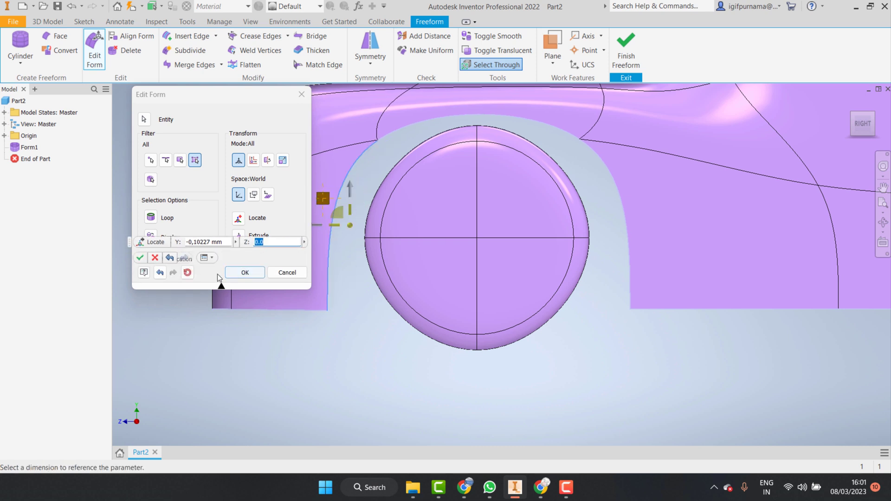
{"action": "left_click", "coordinate": [242, 273]}
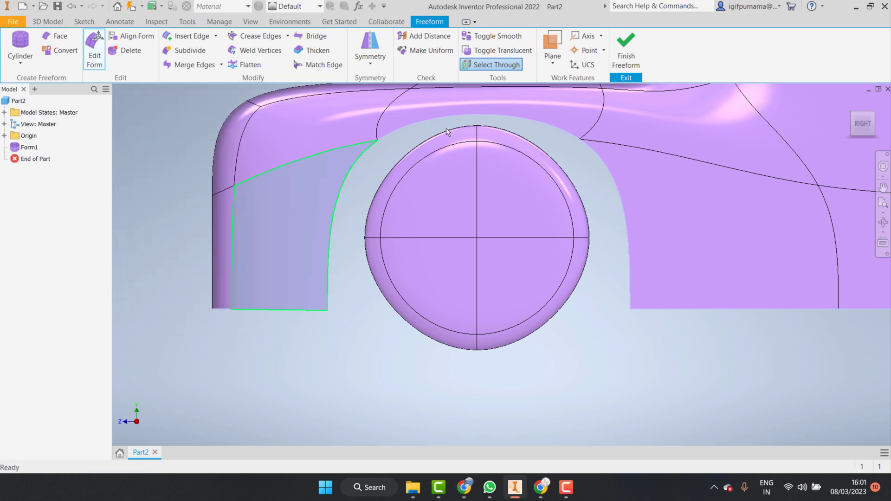
{"action": "double_click", "coordinate": [473, 120]}
{"action": "left_click_drag", "start_coordinate": [450, 117], "coordinate": [450, 101]}
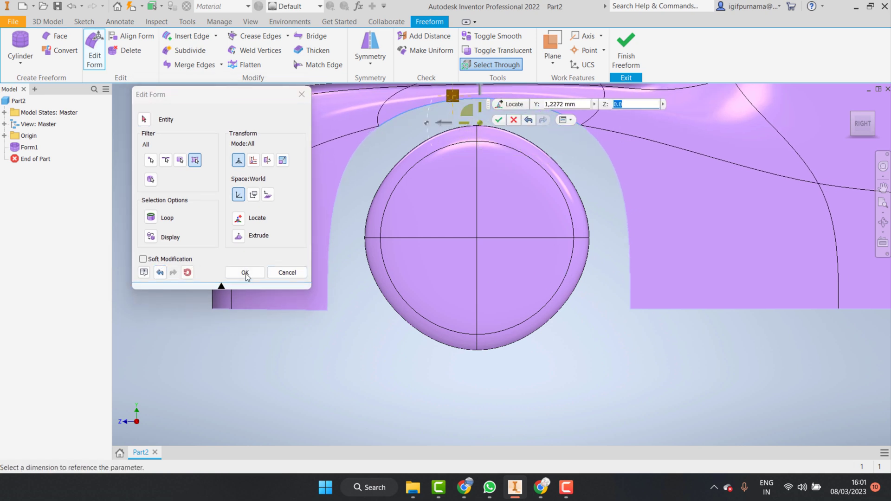
{"action": "left_click", "coordinate": [240, 273]}
{"action": "scroll", "coordinate": [303, 251], "scroll_direction": "up", "scroll_amount": 5}
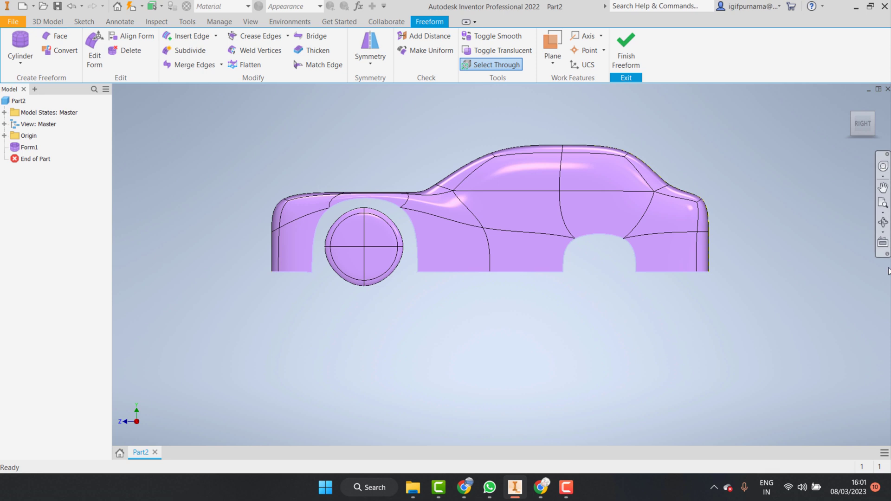
Step: Orbit the car to an angled 3D view
{"action": "left_click", "coordinate": [883, 223]}
{"action": "mouse_move", "coordinate": [424, 260]}
{"action": "left_mouse_down"}
{"action": "mouse_move", "coordinate": [466, 286]}
{"action": "mouse_move", "coordinate": [378, 297]}
{"action": "left_mouse_up"}
{"action": "scroll", "coordinate": [378, 298], "scroll_direction": "down", "scroll_amount": 3}
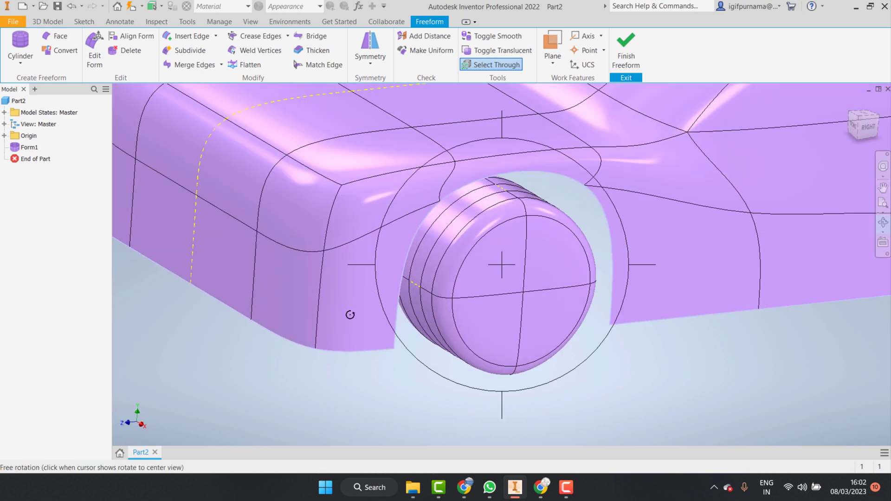
{"action": "right_click", "coordinate": [393, 177]}
{"action": "left_click", "coordinate": [367, 213]}
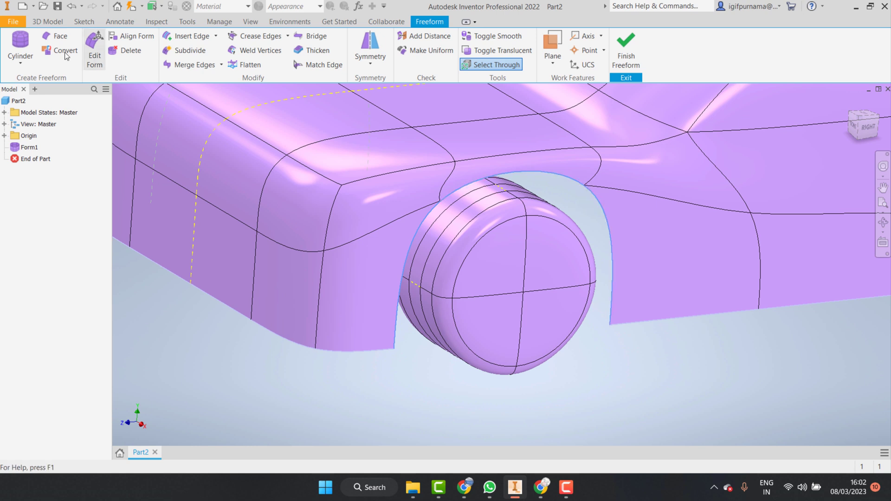
Step: Start Edit Form on the wheel's outer face and orbit to see the whole car body
{"action": "left_click", "coordinate": [94, 51]}
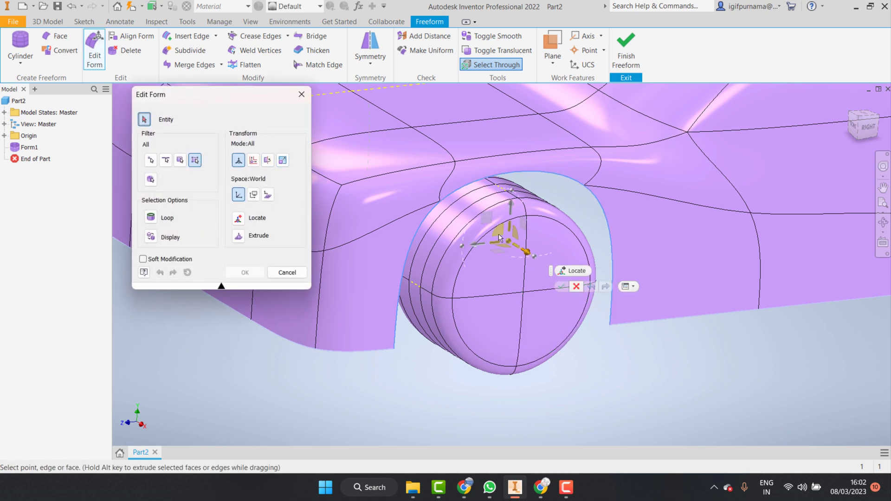
{"action": "scroll", "coordinate": [509, 244], "scroll_direction": "down", "scroll_amount": 1}
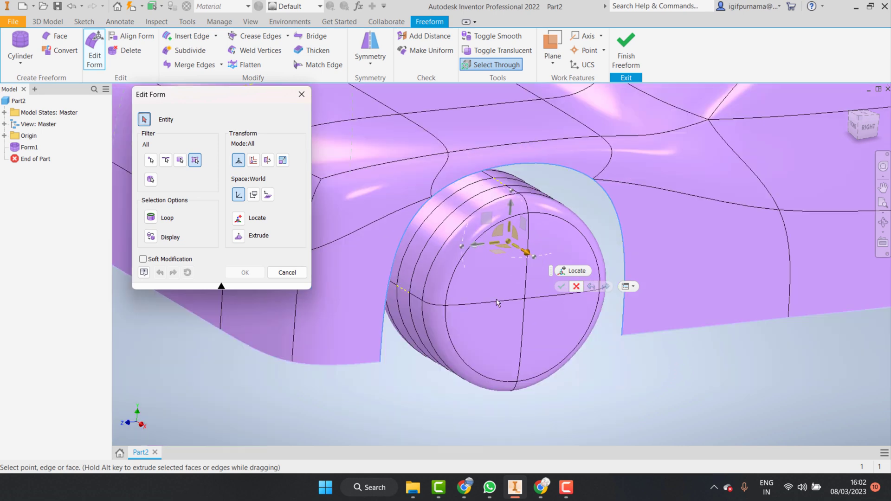
{"action": "left_click", "coordinate": [883, 223]}
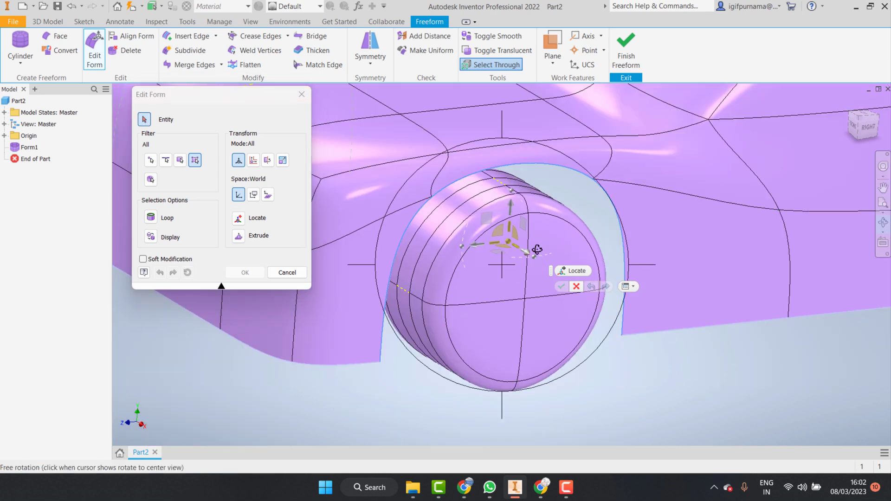
{"action": "left_click_drag", "start_coordinate": [513, 258], "coordinate": [533, 298]}
{"action": "right_click", "coordinate": [496, 266]}
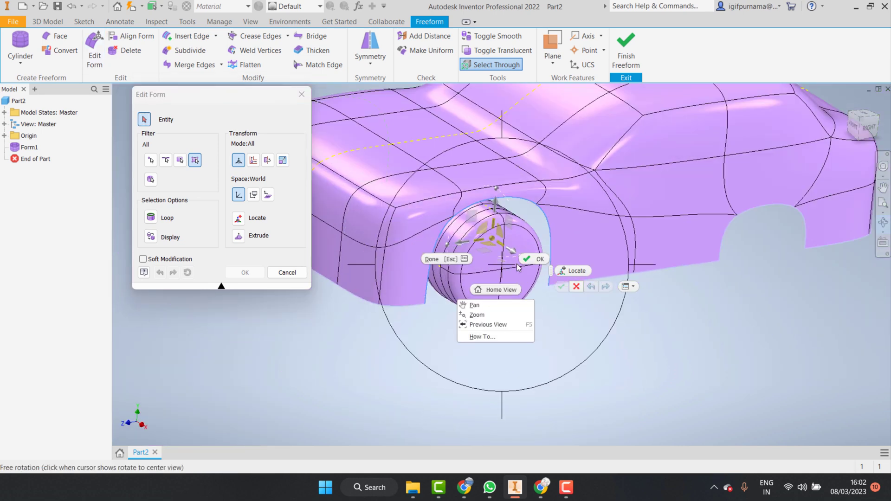
{"action": "left_click", "coordinate": [534, 259]}
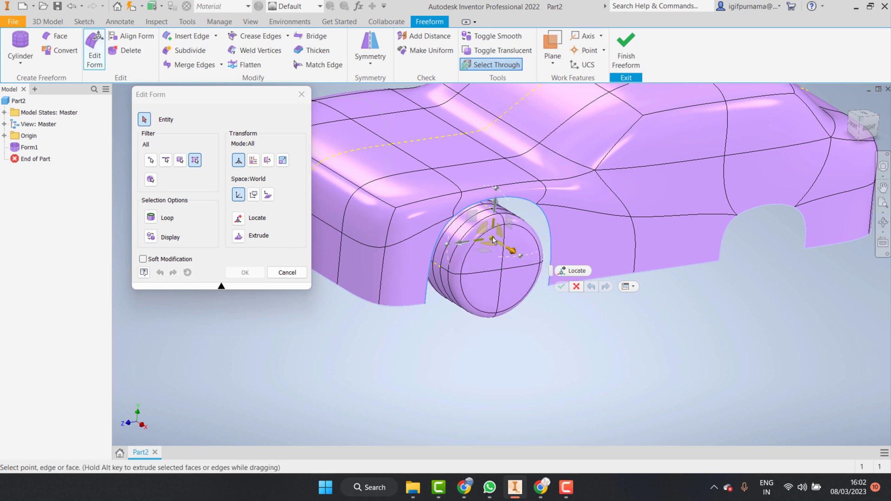
Step: Scale the wheel face to about 0.86 with Extrude on, apply it, and view from the side
{"action": "left_click_drag", "start_coordinate": [492, 239], "coordinate": [493, 240]}
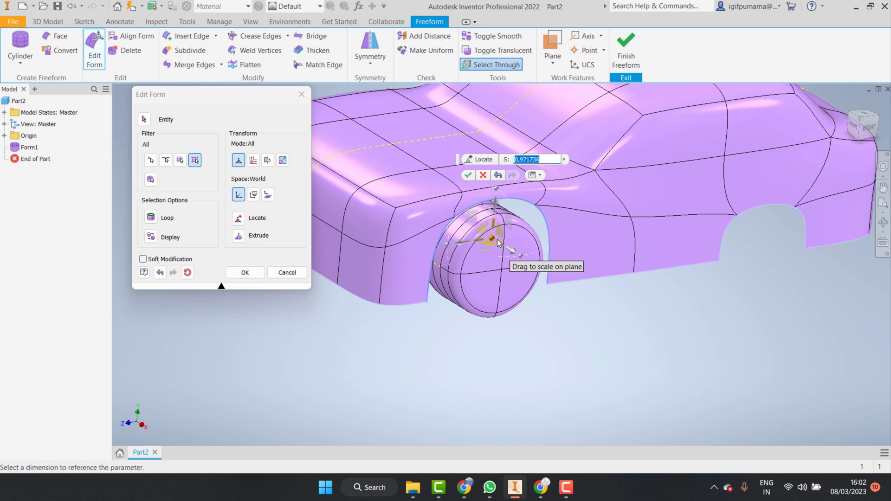
{"action": "scroll", "coordinate": [498, 242], "scroll_direction": "up", "scroll_amount": 2}
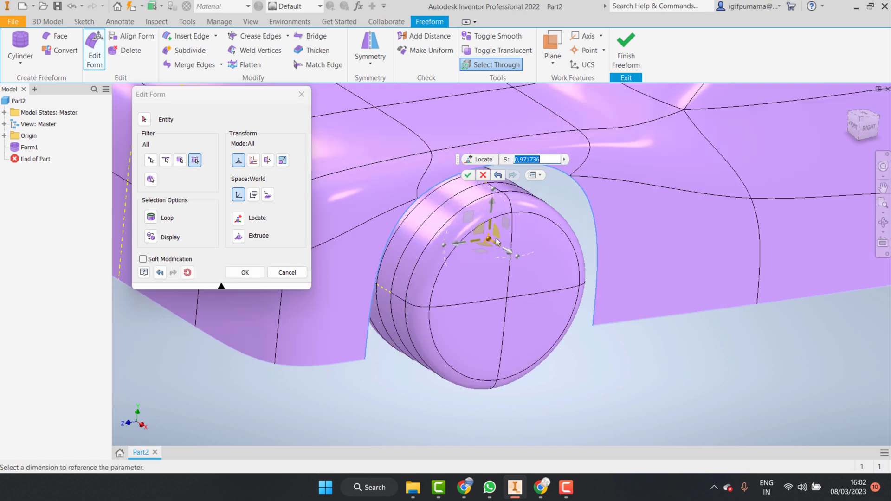
{"action": "left_click", "coordinate": [239, 237]}
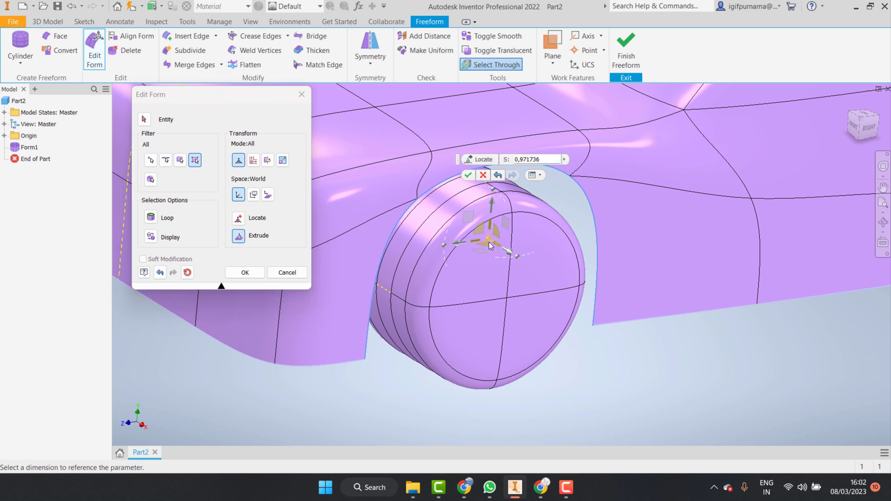
{"action": "left_click_drag", "start_coordinate": [490, 242], "coordinate": [486, 240]}
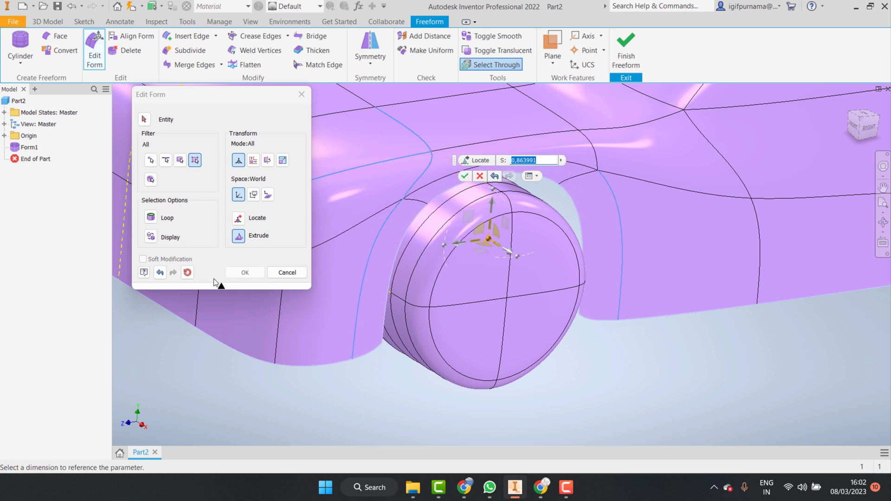
{"action": "left_click", "coordinate": [245, 273]}
{"action": "left_click", "coordinate": [861, 130]}
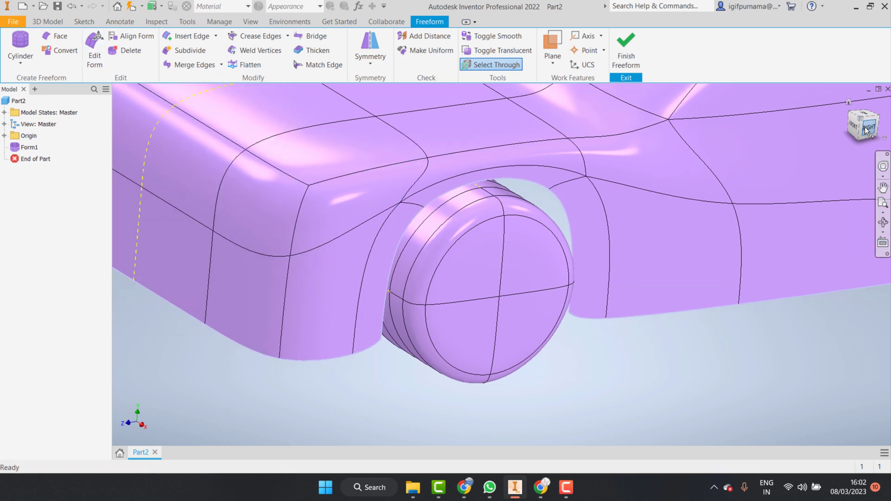
{"action": "scroll", "coordinate": [402, 291], "scroll_direction": "down", "scroll_amount": 5}
{"action": "scroll", "coordinate": [426, 208], "scroll_direction": "down", "scroll_amount": 3}
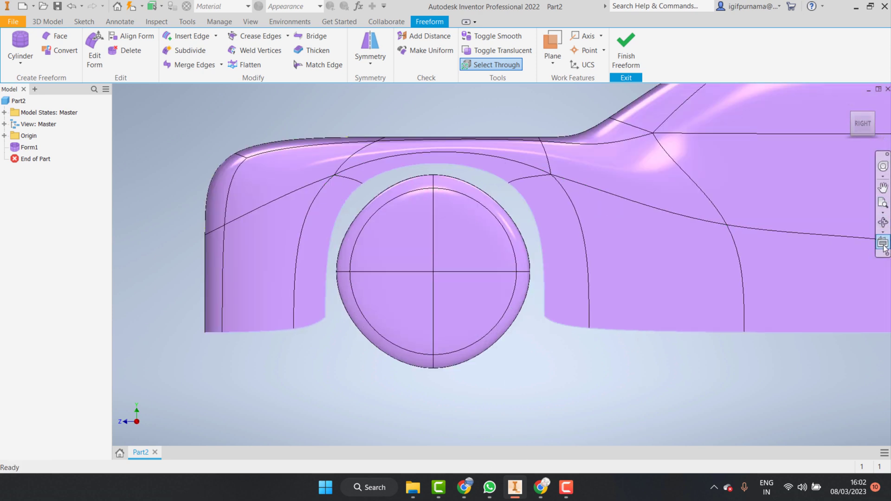
Step: Orbit the view to a front-right angle of the car
{"action": "left_click", "coordinate": [885, 224]}
{"action": "left_click_drag", "start_coordinate": [515, 276], "coordinate": [583, 295]}
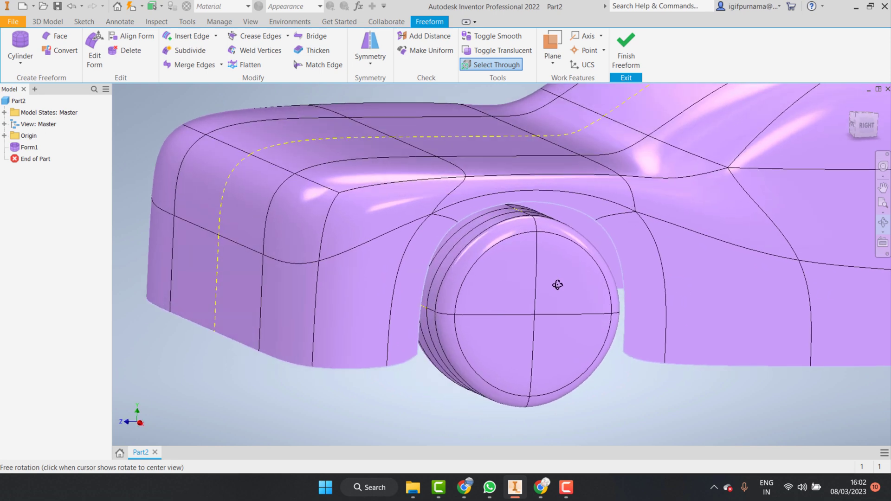
{"action": "scroll", "coordinate": [533, 232], "scroll_direction": "down", "scroll_amount": 2}
{"action": "scroll", "coordinate": [533, 232], "scroll_direction": "down", "scroll_amount": 3}
{"action": "scroll", "coordinate": [548, 292], "scroll_direction": "up", "scroll_amount": 3}
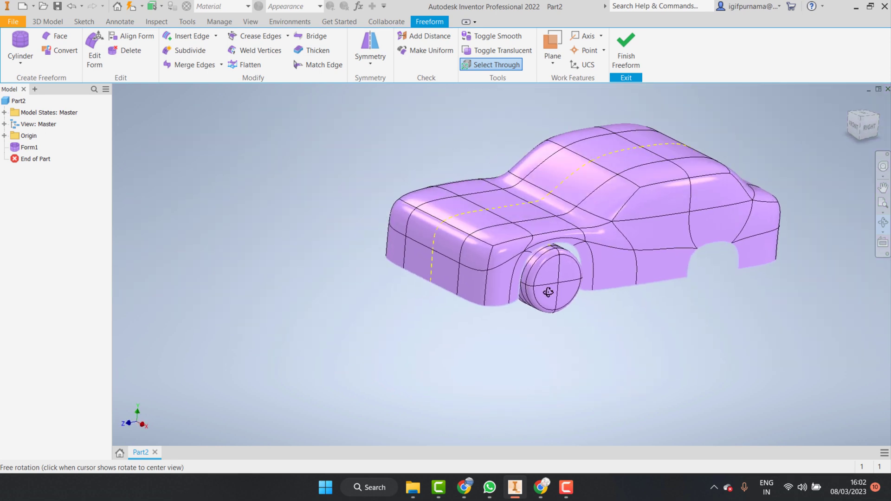
{"action": "scroll", "coordinate": [559, 278], "scroll_direction": "down", "scroll_amount": 2}
{"action": "scroll", "coordinate": [534, 256], "scroll_direction": "up", "scroll_amount": 5}
{"action": "right_click", "coordinate": [515, 243]}
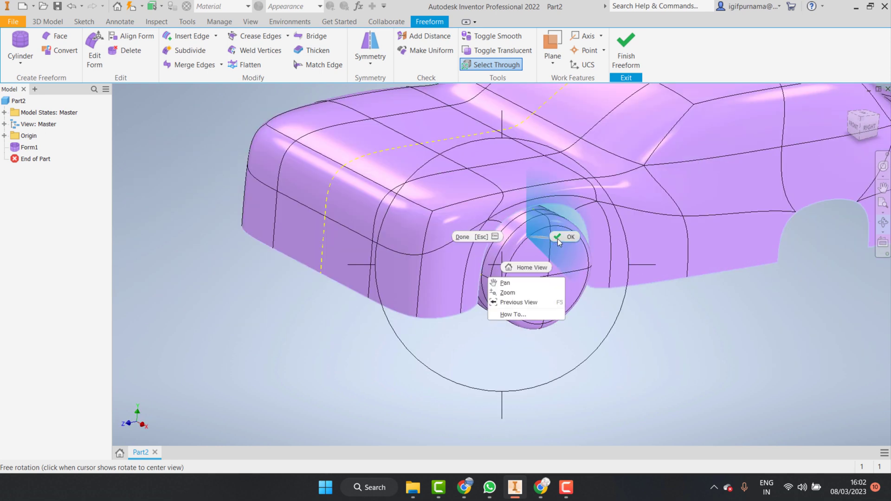
{"action": "left_click", "coordinate": [557, 238]}
Step: Extrude the front, top and rear arch faces 1.9168 mm outward into a fender lip
{"action": "left_click", "coordinate": [478, 250]}
{"action": "scroll", "coordinate": [531, 200], "scroll_direction": "up", "scroll_amount": 2}
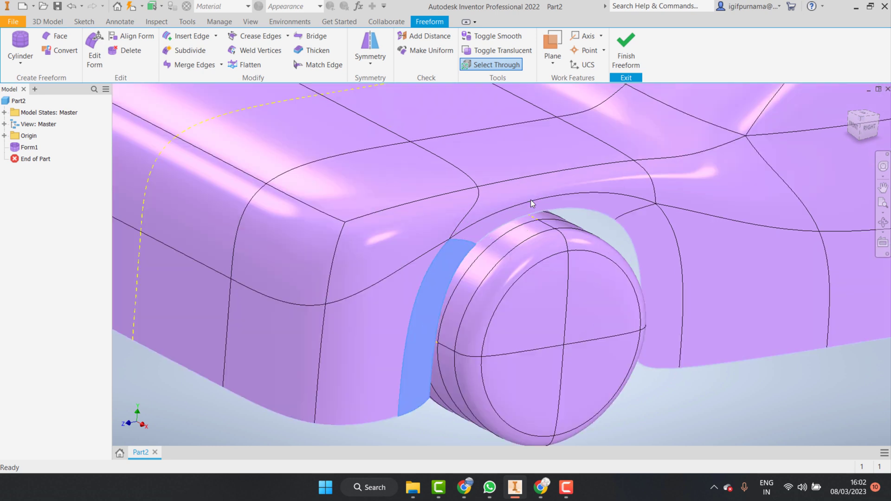
{"action": "left_click", "coordinate": [505, 220], "text": "ctrl"}
{"action": "left_click", "coordinate": [650, 250], "text": "ctrl"}
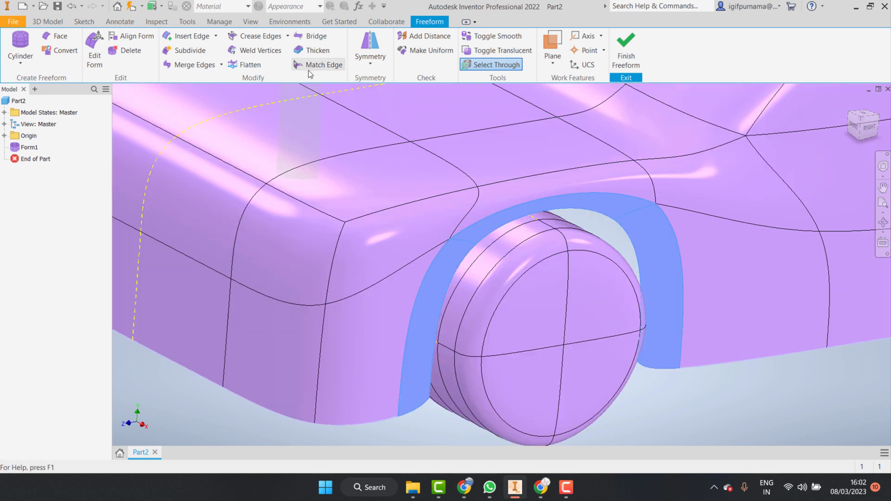
{"action": "right_click_drag", "start_coordinate": [293, 116], "coordinate": [325, 149]}
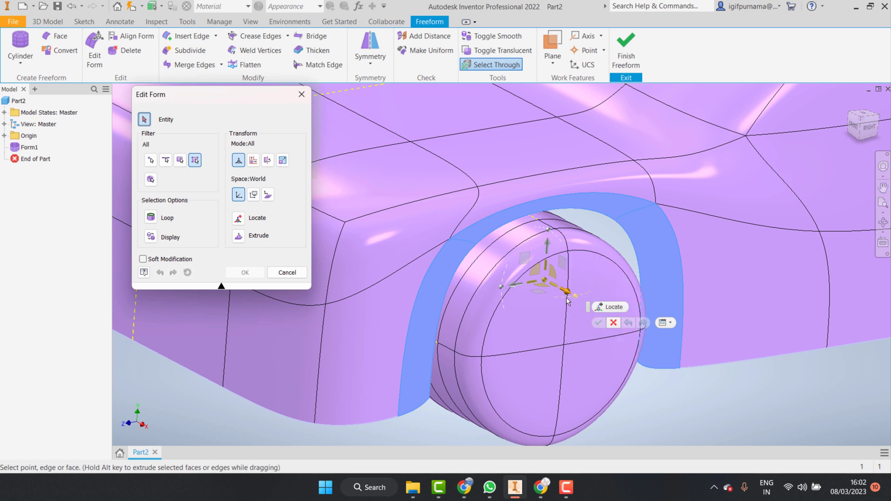
{"action": "left_click_drag", "start_coordinate": [576, 299], "coordinate": [571, 304]}
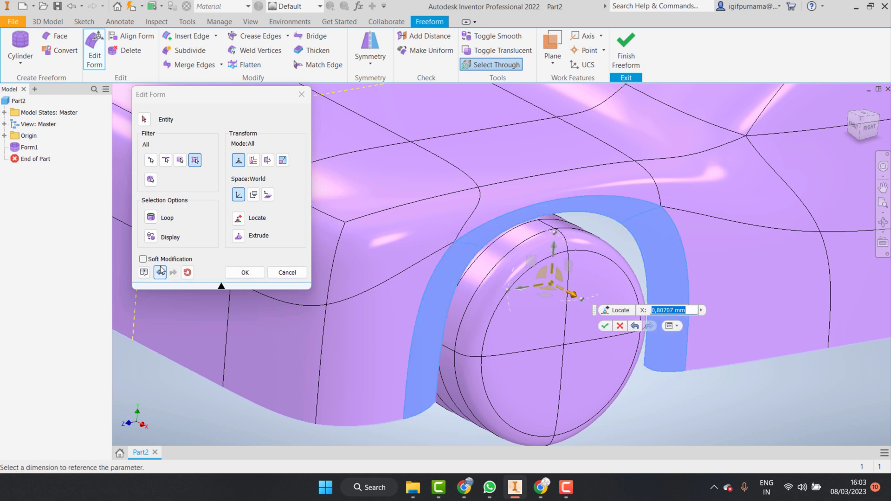
{"action": "left_click", "coordinate": [239, 237]}
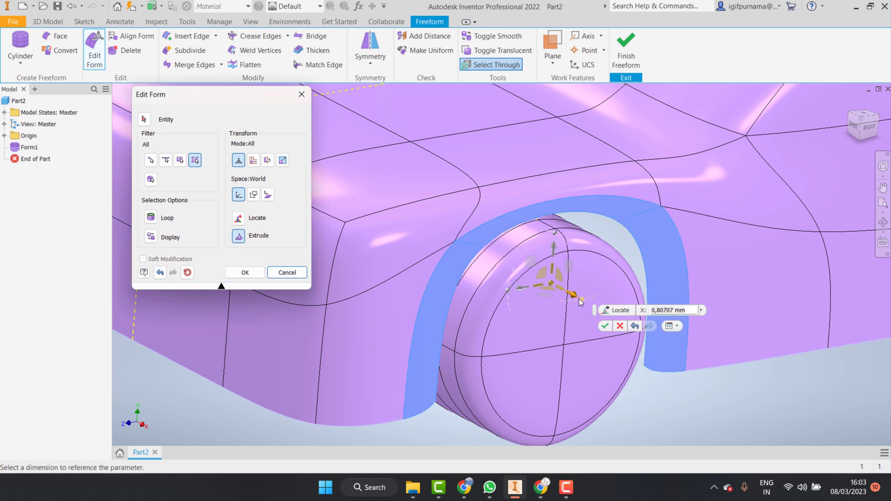
{"action": "left_click_drag", "start_coordinate": [575, 298], "coordinate": [590, 303]}
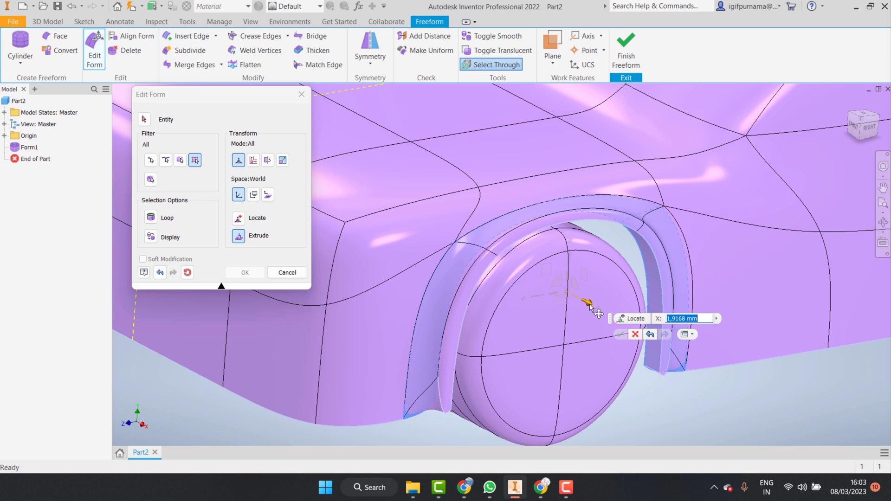
{"action": "middle_click_drag", "start_coordinate": [487, 278], "coordinate": [487, 301], "text": "shift"}
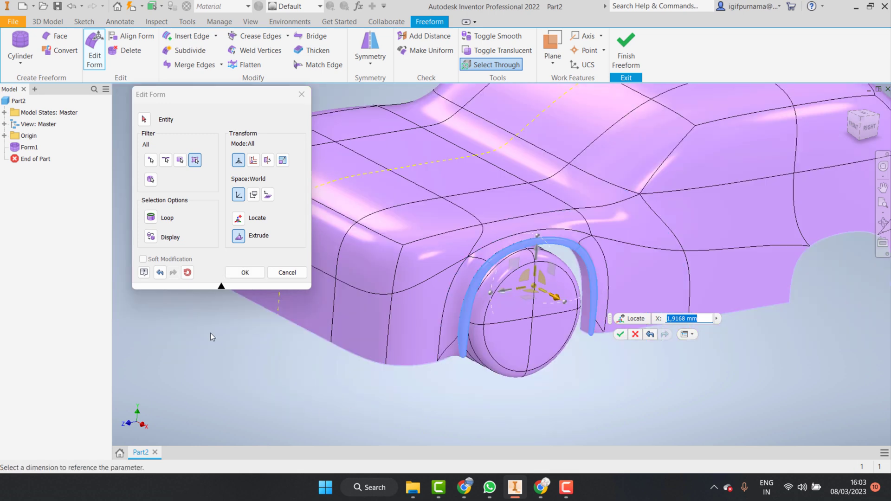
{"action": "left_click", "coordinate": [243, 272]}
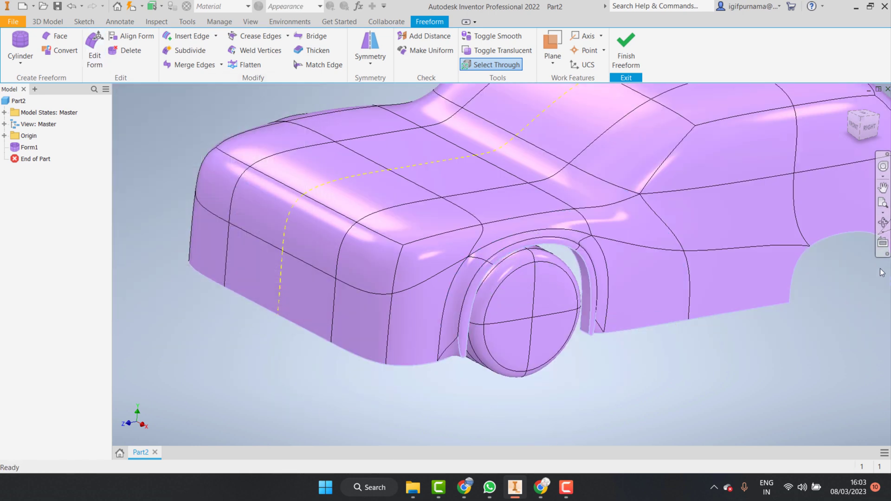
Step: Orbit to the front and move a corner edge -5.126 mm along X
{"action": "left_click", "coordinate": [883, 223]}
{"action": "mouse_move", "coordinate": [591, 255]}
{"action": "left_mouse_down"}
{"action": "mouse_move", "coordinate": [456, 326]}
{"action": "mouse_move", "coordinate": [563, 352]}
{"action": "left_mouse_up"}
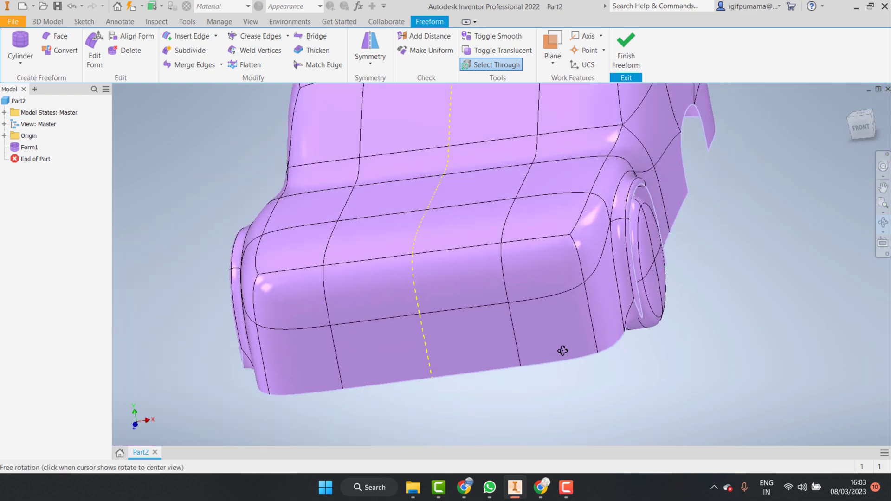
{"action": "right_click", "coordinate": [618, 290]}
{"action": "left_click", "coordinate": [591, 321]}
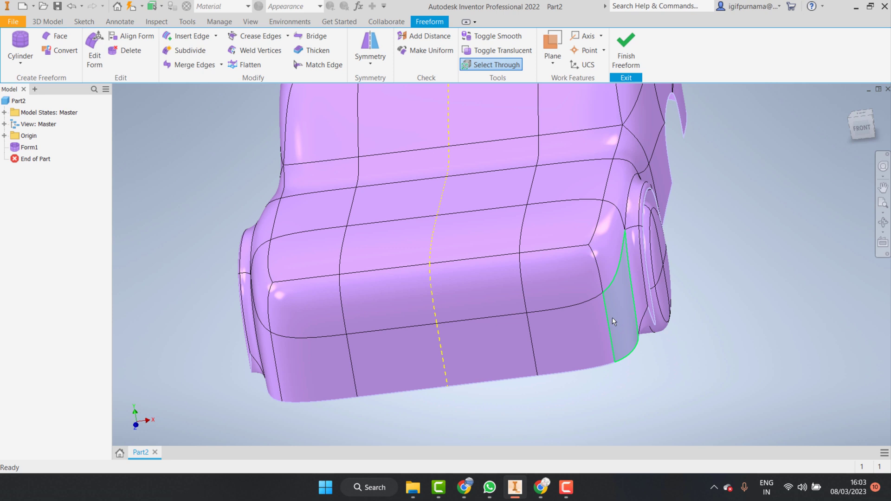
{"action": "double_click", "coordinate": [603, 275]}
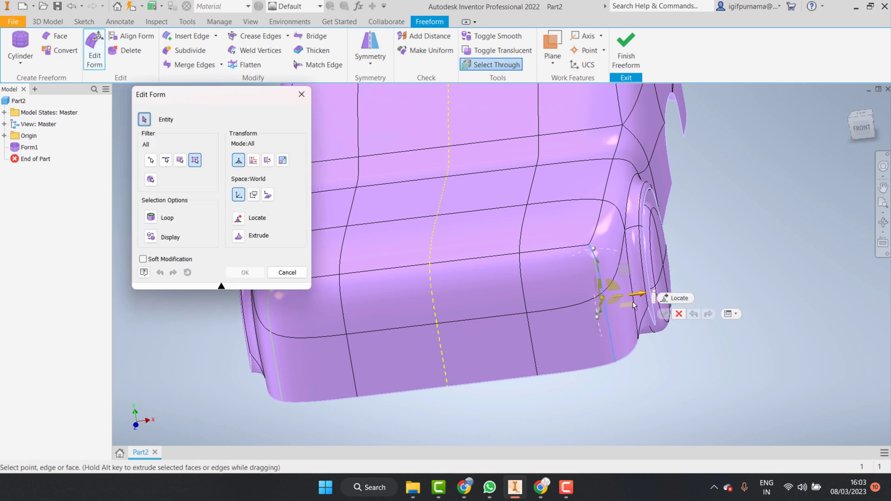
{"action": "left_click_drag", "start_coordinate": [644, 297], "coordinate": [601, 299]}
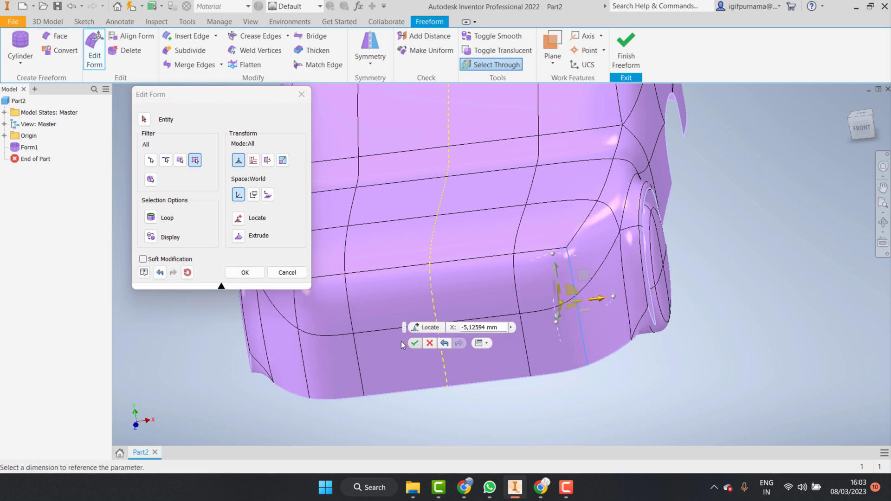
{"action": "left_click", "coordinate": [411, 346]}
Step: Move a second front edge pair -4.613 mm along X
{"action": "left_click", "coordinate": [523, 336]}
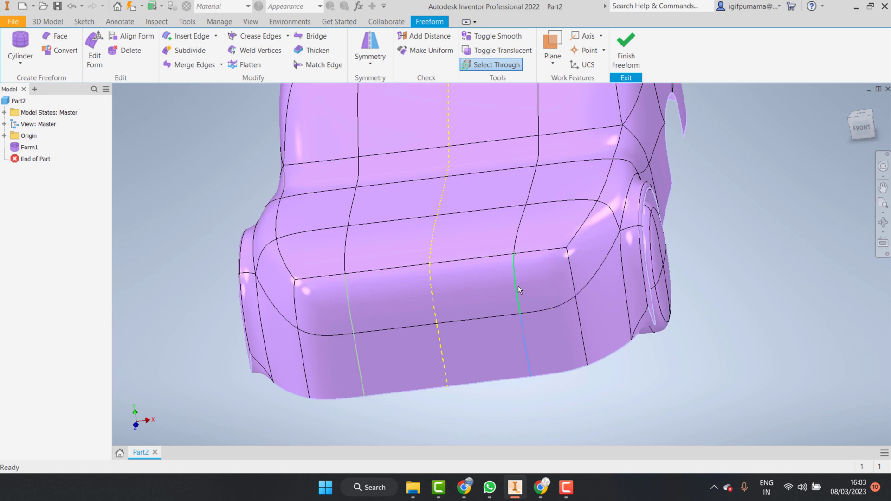
{"action": "left_click", "coordinate": [518, 285], "text": "ctrl"}
{"action": "right_click_drag", "start_coordinate": [518, 286], "coordinate": [557, 313]}
{"action": "left_click_drag", "start_coordinate": [557, 313], "coordinate": [529, 314]}
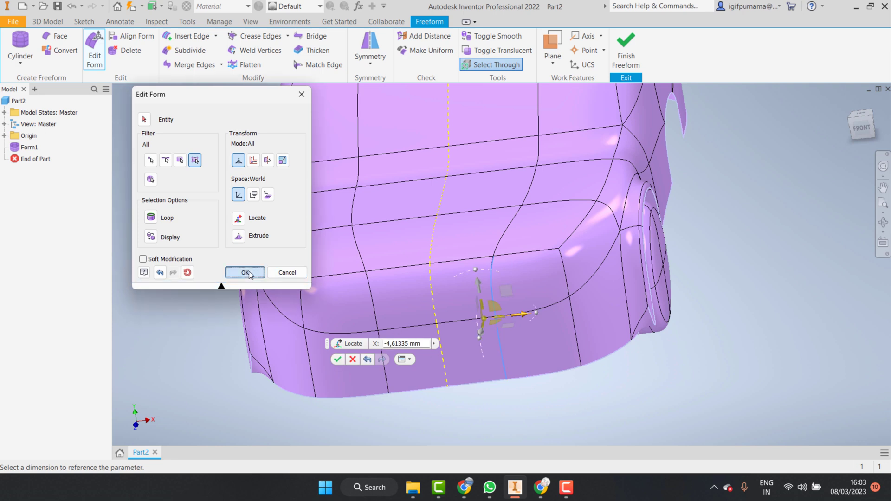
{"action": "left_click", "coordinate": [245, 272]}
{"action": "scroll", "coordinate": [495, 356], "scroll_direction": "up", "scroll_amount": 3}
{"action": "left_click", "coordinate": [883, 223]}
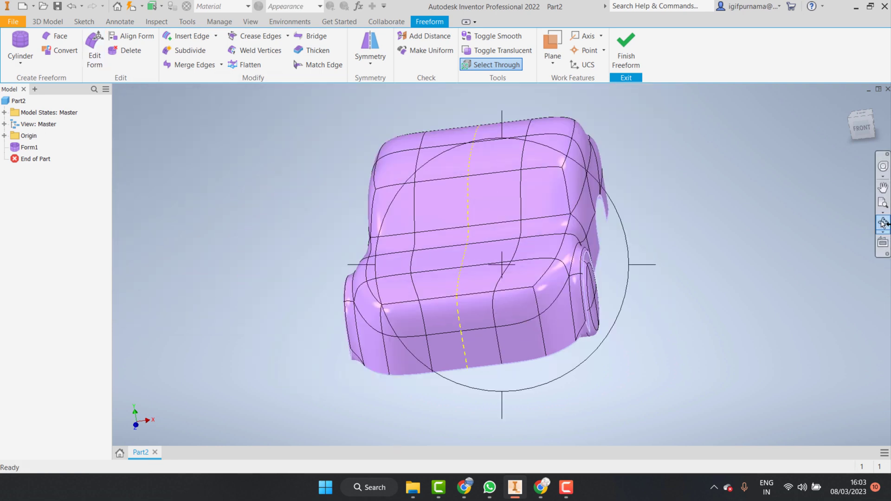
Step: Return to the isometric view and shift two front bumper faces slightly
{"action": "mouse_move", "coordinate": [544, 298]}
{"action": "left_mouse_down"}
{"action": "mouse_move", "coordinate": [493, 278]}
{"action": "mouse_move", "coordinate": [424, 302]}
{"action": "mouse_move", "coordinate": [440, 328]}
{"action": "mouse_move", "coordinate": [382, 325]}
{"action": "mouse_move", "coordinate": [490, 335]}
{"action": "mouse_move", "coordinate": [463, 253]}
{"action": "mouse_move", "coordinate": [489, 332]}
{"action": "mouse_move", "coordinate": [459, 352]}
{"action": "mouse_move", "coordinate": [375, 328]}
{"action": "mouse_move", "coordinate": [420, 382]}
{"action": "mouse_move", "coordinate": [492, 338]}
{"action": "mouse_move", "coordinate": [529, 298]}
{"action": "left_mouse_up"}
{"action": "right_click", "coordinate": [529, 298]}
{"action": "left_click", "coordinate": [557, 296]}
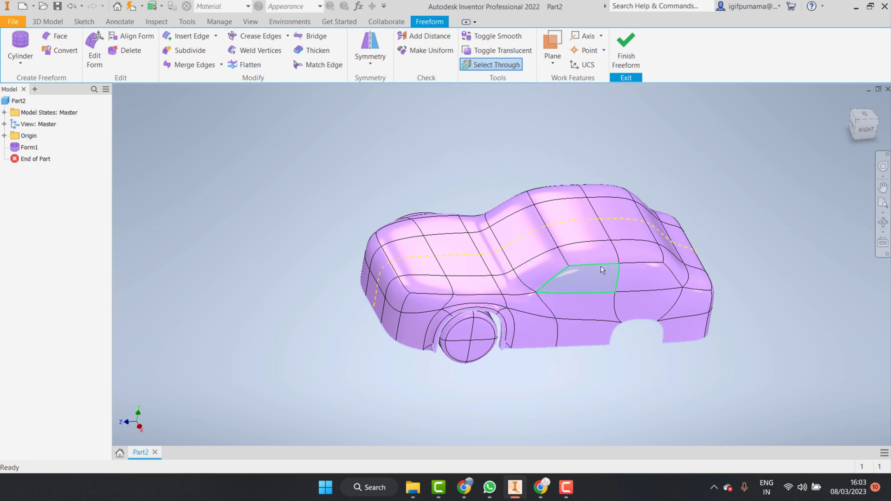
{"action": "left_click", "coordinate": [848, 106]}
{"action": "scroll", "coordinate": [442, 354], "scroll_direction": "down", "scroll_amount": 5}
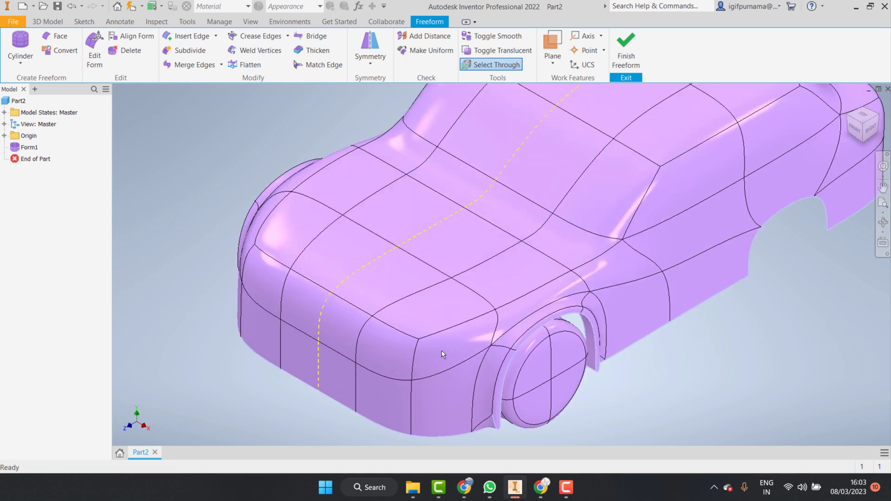
{"action": "left_click", "coordinate": [390, 332]}
{"action": "left_click", "coordinate": [341, 322], "text": "ctrl"}
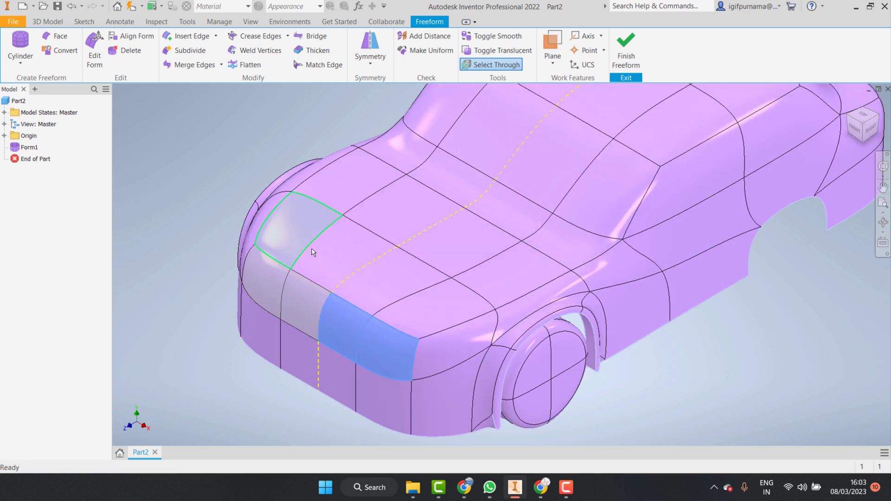
{"action": "double_click", "coordinate": [355, 339]}
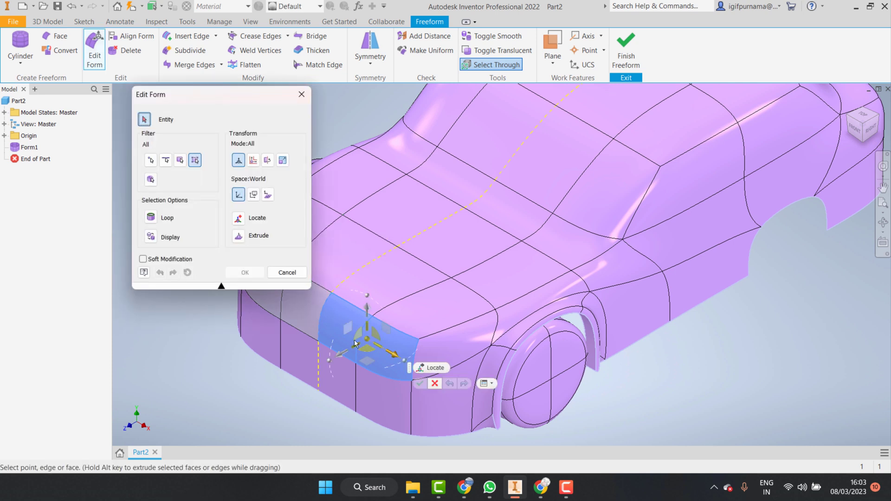
{"action": "left_click_drag", "start_coordinate": [349, 333], "coordinate": [360, 330]}
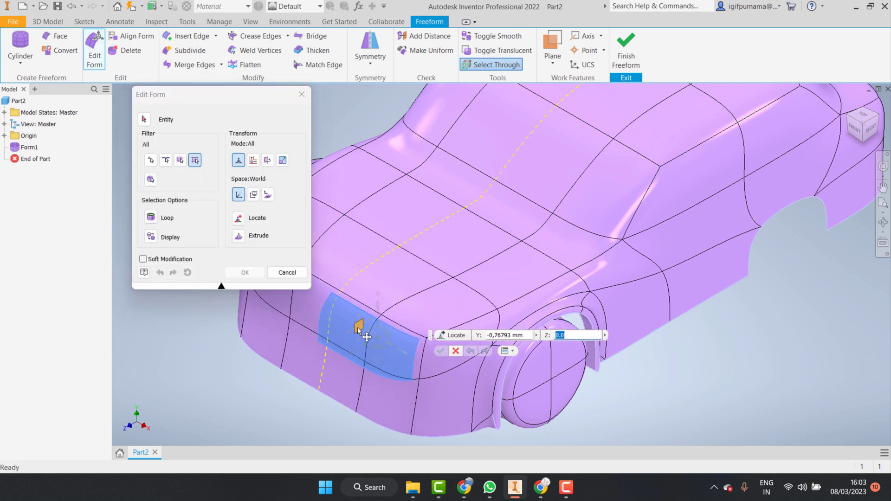
{"action": "left_click", "coordinate": [245, 273]}
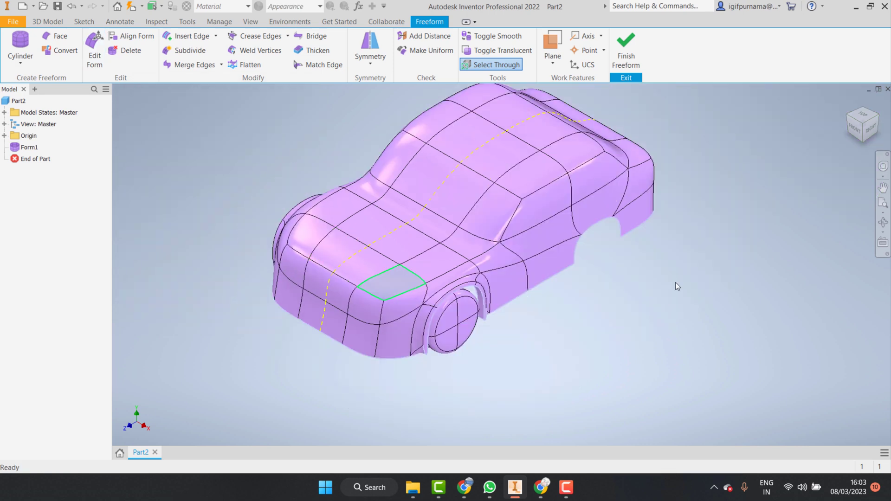
Step: Orbit around the front wheel arch to a front-top view of the car
{"action": "left_click", "coordinate": [883, 223]}
{"action": "left_click_drag", "start_coordinate": [473, 285], "coordinate": [274, 230]}
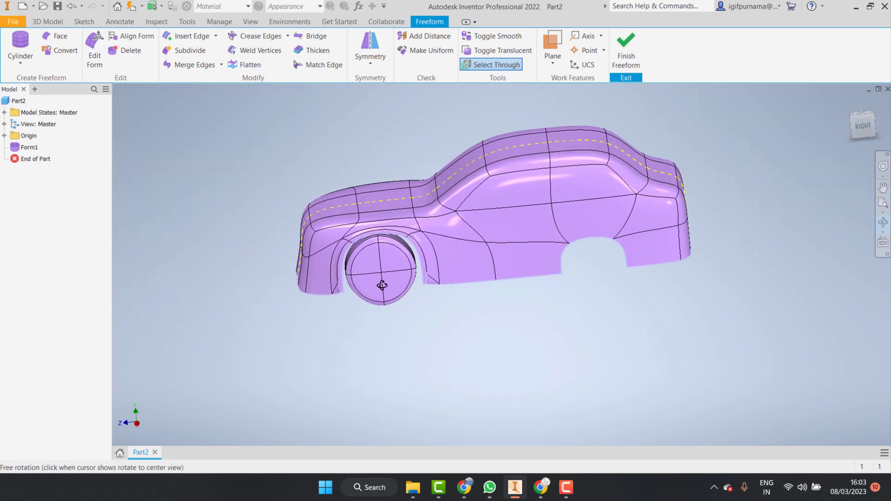
{"action": "scroll", "coordinate": [274, 230], "scroll_direction": "up", "scroll_amount": 5}
{"action": "left_click_drag", "start_coordinate": [392, 261], "coordinate": [389, 210]}
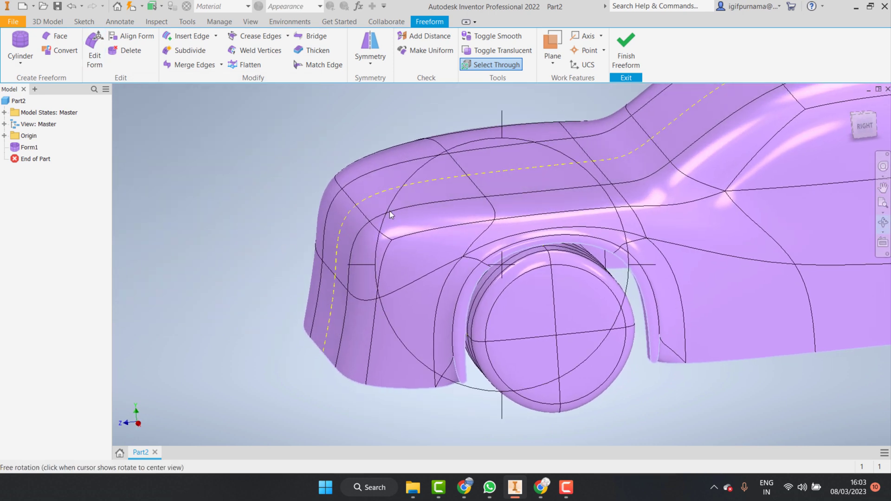
{"action": "key", "text": "Escape"}
{"action": "scroll", "coordinate": [345, 288], "scroll_direction": "down", "scroll_amount": 5}
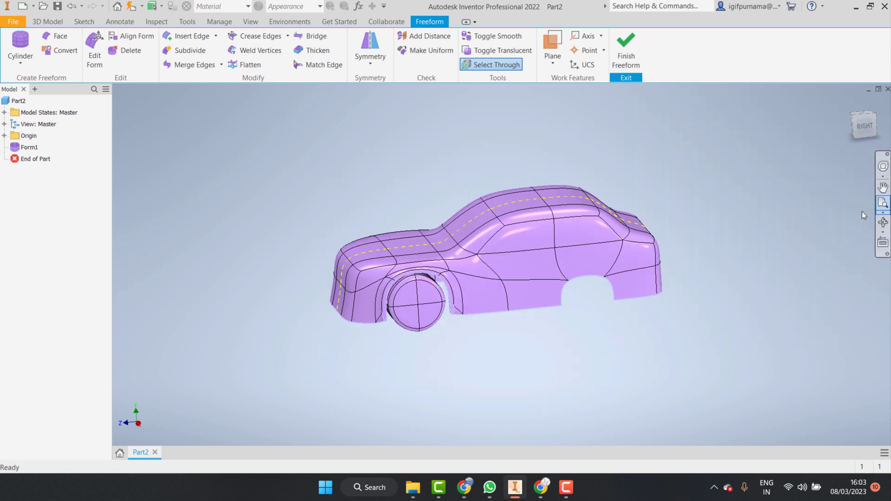
{"action": "left_click", "coordinate": [883, 222]}
{"action": "mouse_move", "coordinate": [497, 224]}
{"action": "left_mouse_down"}
{"action": "mouse_move", "coordinate": [517, 264]}
{"action": "mouse_move", "coordinate": [549, 290]}
{"action": "mouse_move", "coordinate": [466, 281]}
{"action": "left_mouse_up"}
{"action": "scroll", "coordinate": [466, 281], "scroll_direction": "up", "scroll_amount": 5}
{"action": "right_click", "coordinate": [507, 268]}
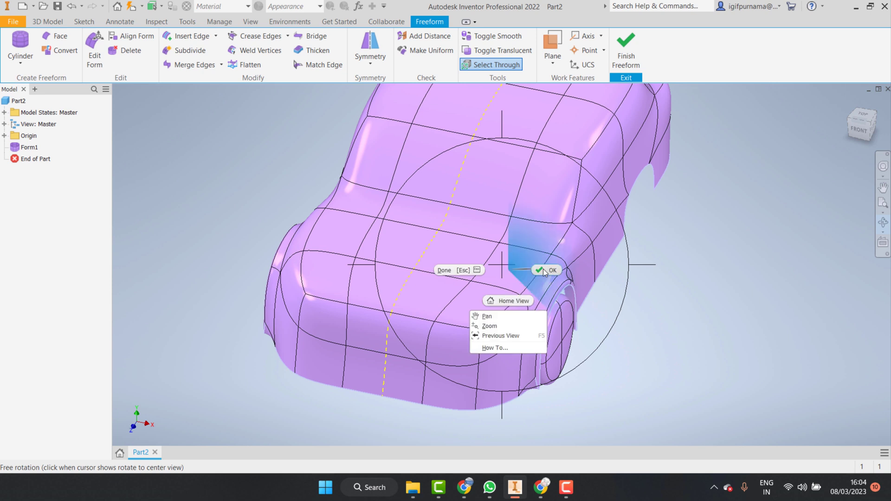
{"action": "key", "text": "Escape"}
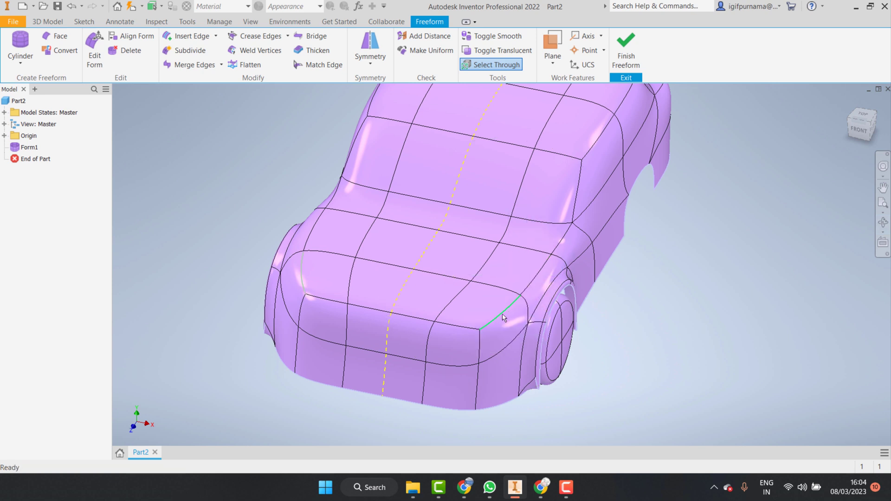
Step: Move two edges beside the front wheel arch about -6.26 mm and 2.89 mm along X
{"action": "double_click", "coordinate": [505, 318]}
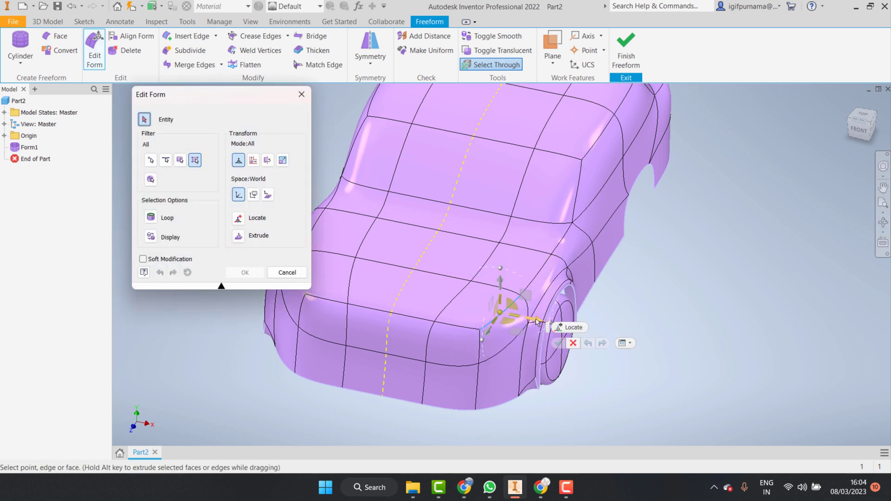
{"action": "left_click_drag", "start_coordinate": [537, 322], "coordinate": [501, 317]}
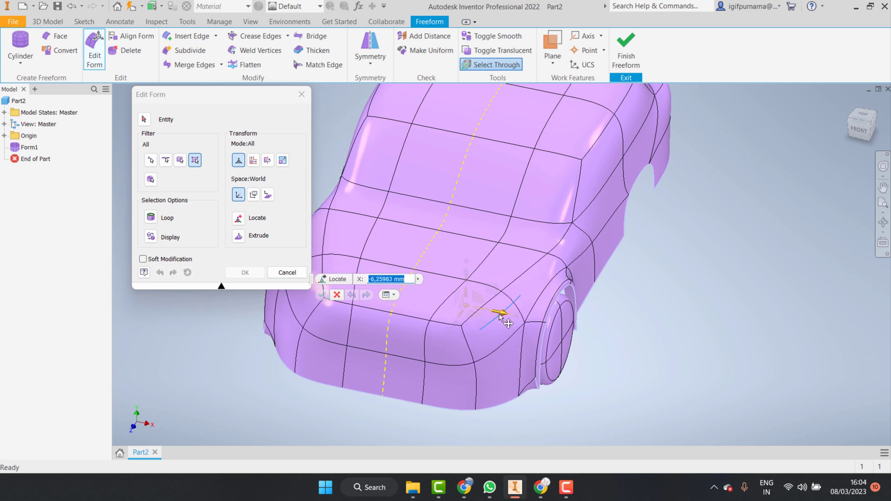
{"action": "left_click", "coordinate": [245, 273]}
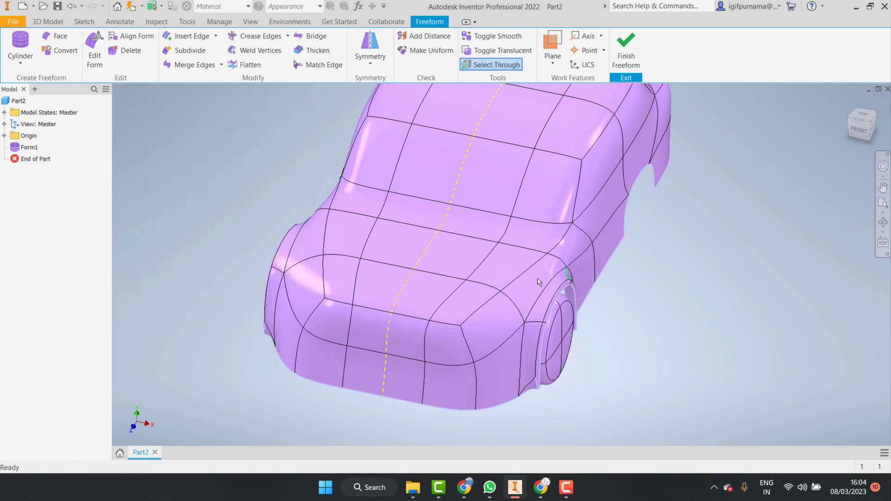
{"action": "double_click", "coordinate": [558, 293]}
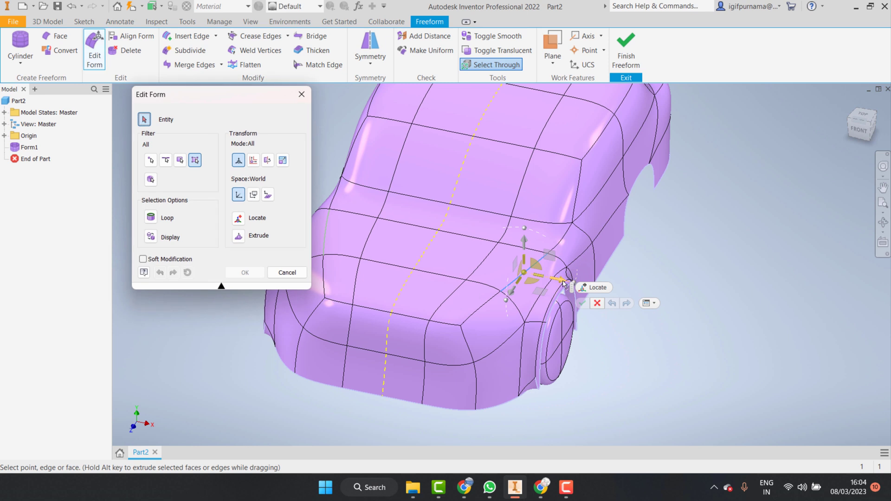
{"action": "left_click_drag", "start_coordinate": [546, 277], "coordinate": [552, 287]}
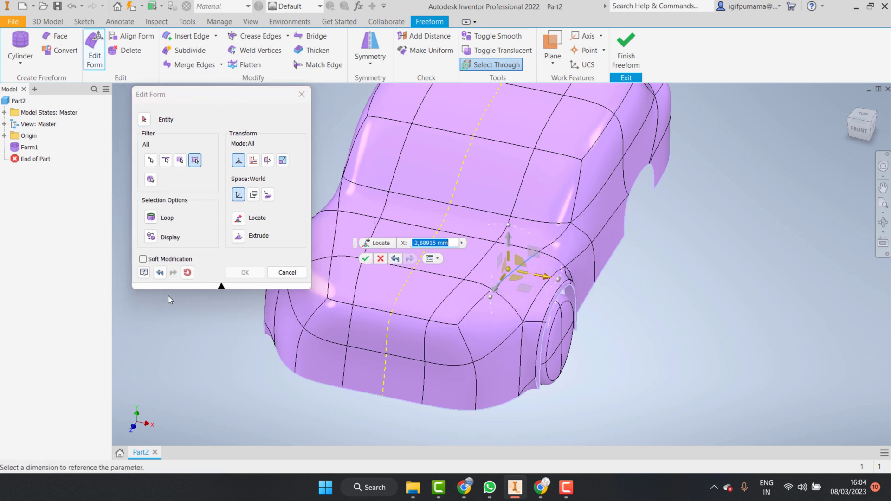
{"action": "left_click", "coordinate": [245, 273]}
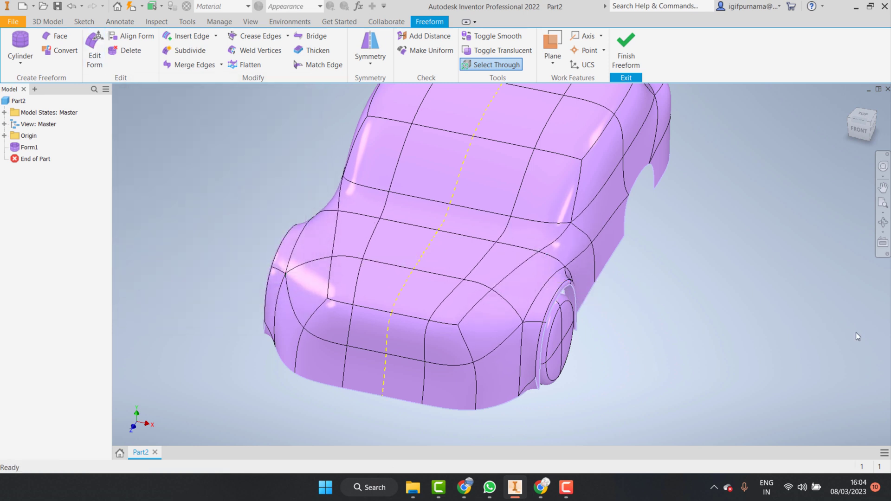
Step: Orbit to the front and push a right-side edge 2.5 mm outward along X
{"action": "left_click", "coordinate": [882, 222]}
{"action": "mouse_move", "coordinate": [593, 300]}
{"action": "left_mouse_down"}
{"action": "mouse_move", "coordinate": [521, 276]}
{"action": "mouse_move", "coordinate": [539, 284]}
{"action": "mouse_move", "coordinate": [549, 312]}
{"action": "left_mouse_up"}
{"action": "right_click", "coordinate": [529, 259]}
{"action": "left_click", "coordinate": [481, 243]}
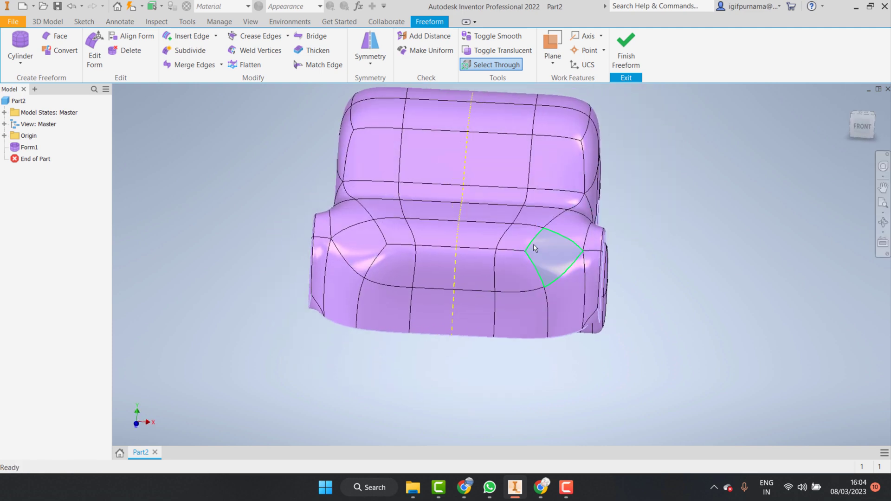
{"action": "double_click", "coordinate": [532, 246]}
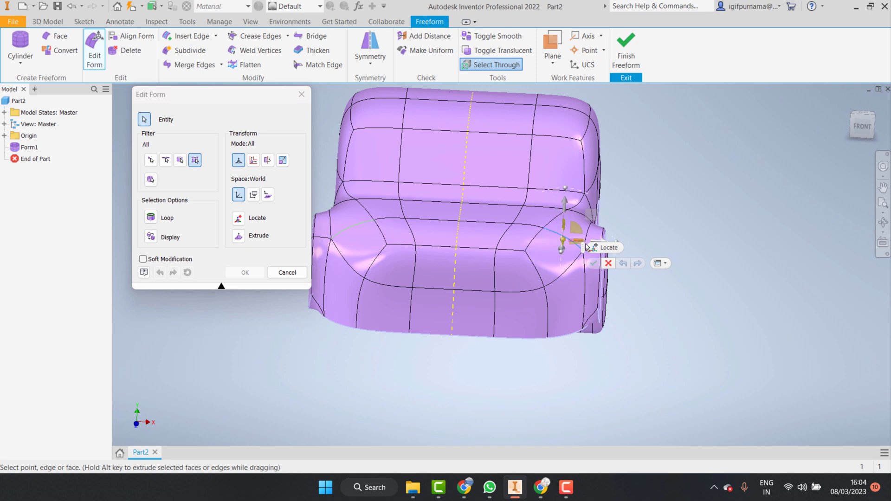
{"action": "scroll", "coordinate": [548, 251], "scroll_direction": "up", "scroll_amount": 2}
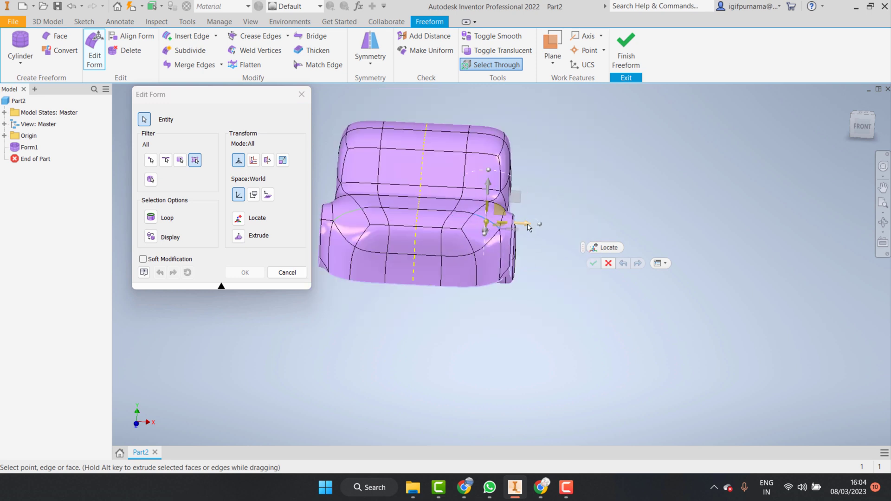
{"action": "left_click_drag", "start_coordinate": [528, 227], "coordinate": [551, 295]}
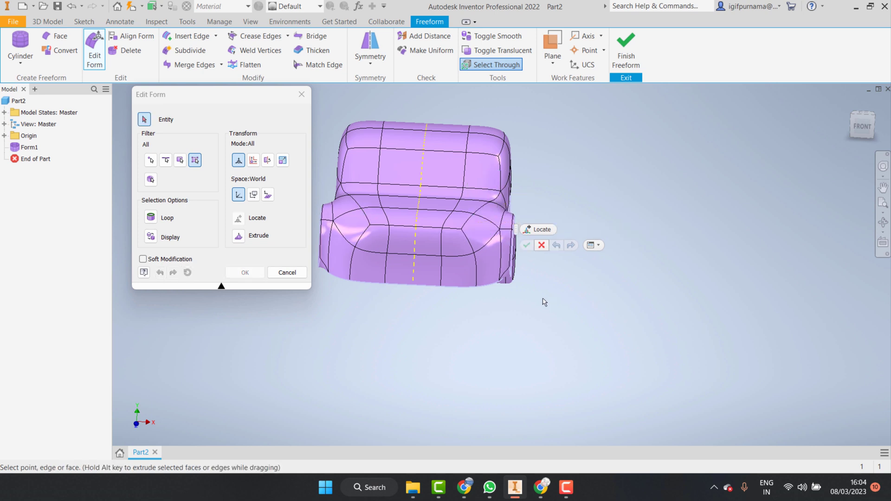
{"action": "scroll", "coordinate": [469, 225], "scroll_direction": "down", "scroll_amount": 5}
Step: Push another right-side edge about 4.26 mm outward
{"action": "left_click", "coordinate": [449, 194]}
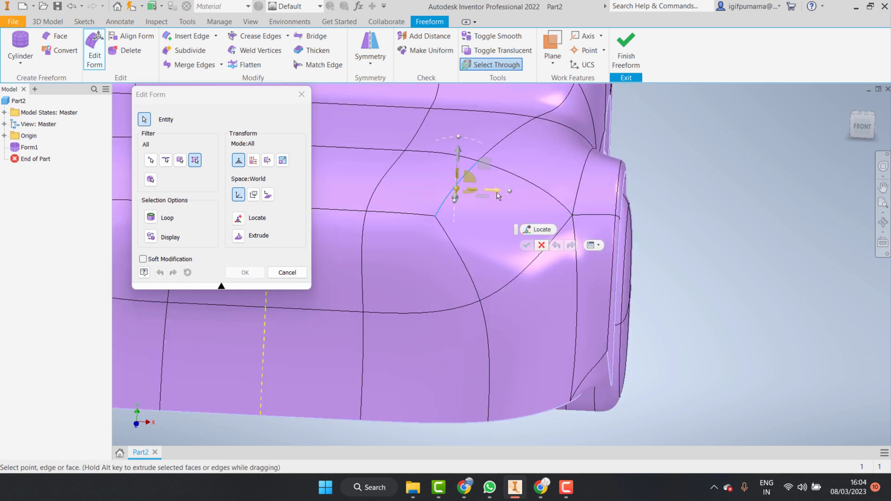
{"action": "left_click_drag", "start_coordinate": [497, 195], "coordinate": [540, 223]}
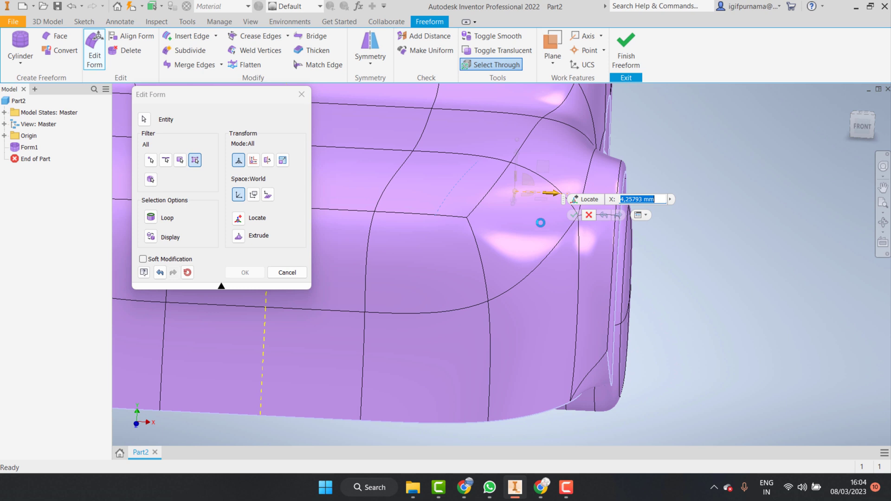
{"action": "scroll", "coordinate": [338, 252], "scroll_direction": "up", "scroll_amount": 5}
Step: Accept the edge changes and open Edit Form on the lower front faces, orbiting for a side view
{"action": "left_click", "coordinate": [246, 273]}
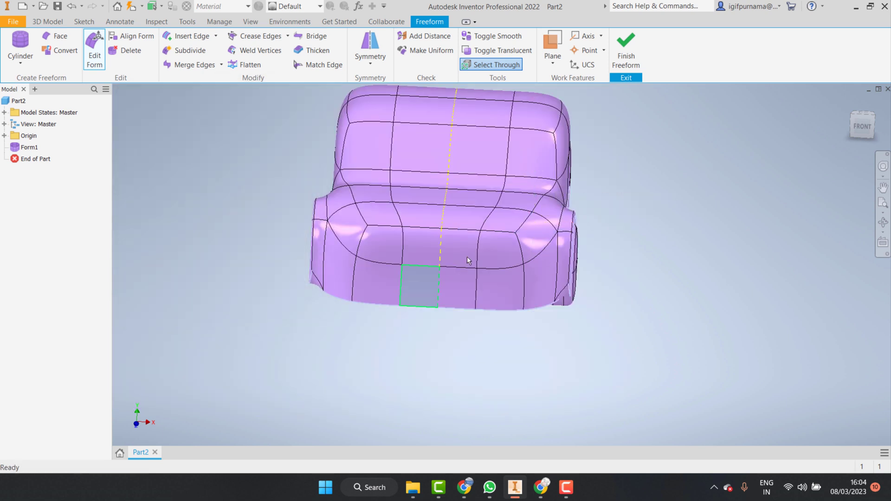
{"action": "left_click", "coordinate": [496, 293]}
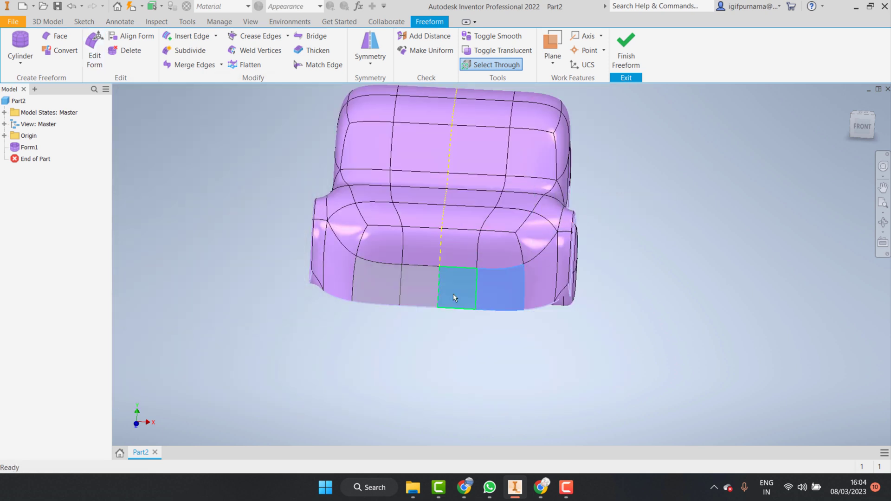
{"action": "double_click", "coordinate": [488, 254]}
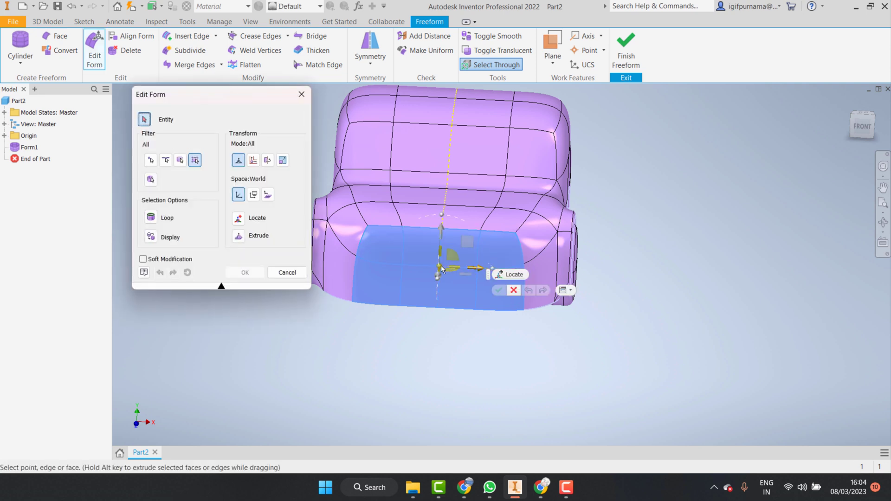
{"action": "left_click", "coordinate": [883, 222]}
{"action": "left_click_drag", "start_coordinate": [487, 301], "coordinate": [360, 307]}
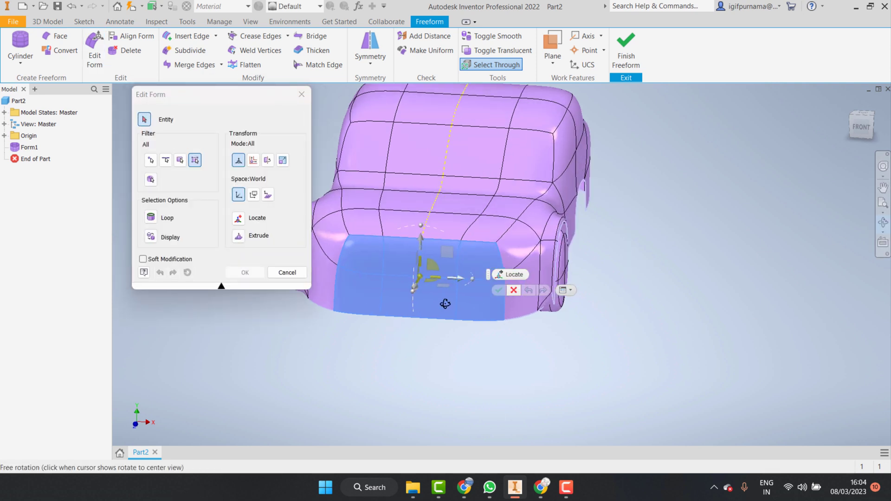
{"action": "right_click", "coordinate": [359, 308]}
{"action": "key", "text": "Escape"}
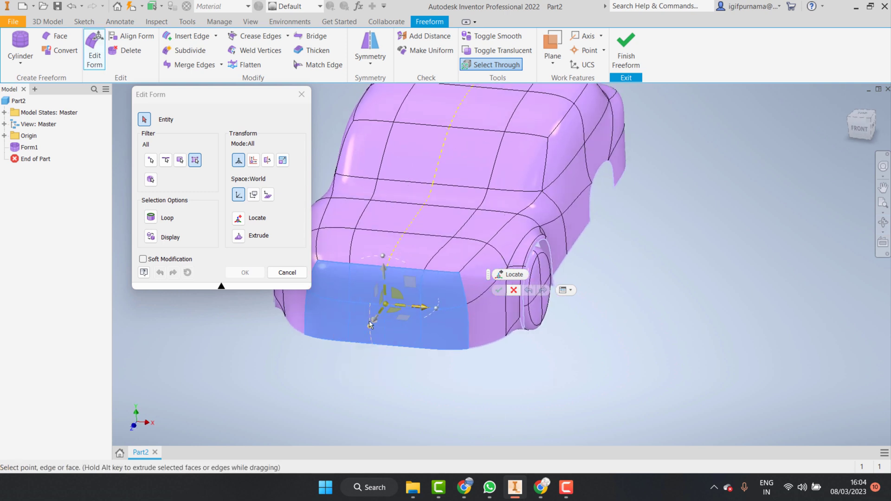
{"action": "scroll", "coordinate": [400, 294], "scroll_direction": "up", "scroll_amount": 3}
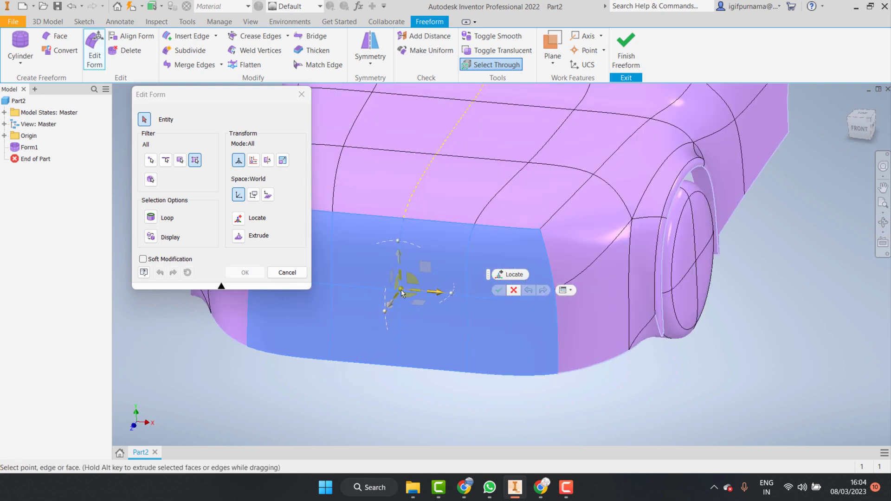
Step: Rescale the selected lower front faces through several trial drags, ending slightly larger, and apply
{"action": "left_click_drag", "start_coordinate": [402, 290], "coordinate": [400, 311]}
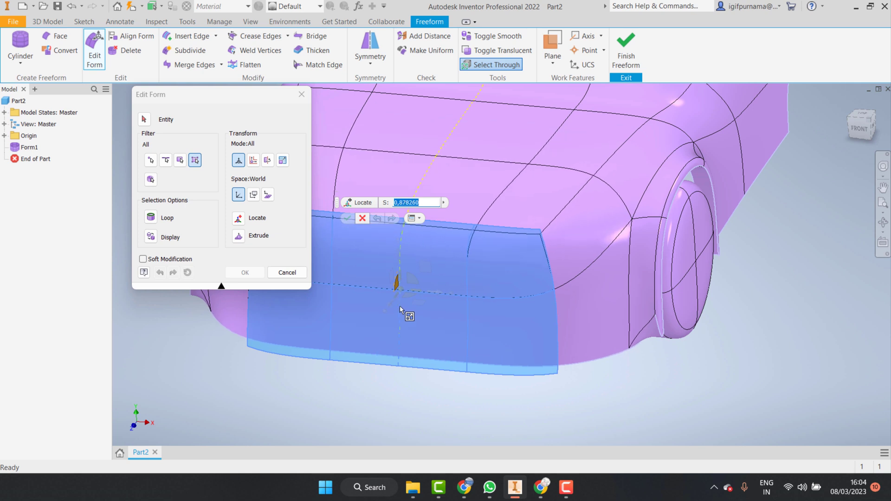
{"action": "left_click_drag", "start_coordinate": [401, 310], "coordinate": [402, 316]}
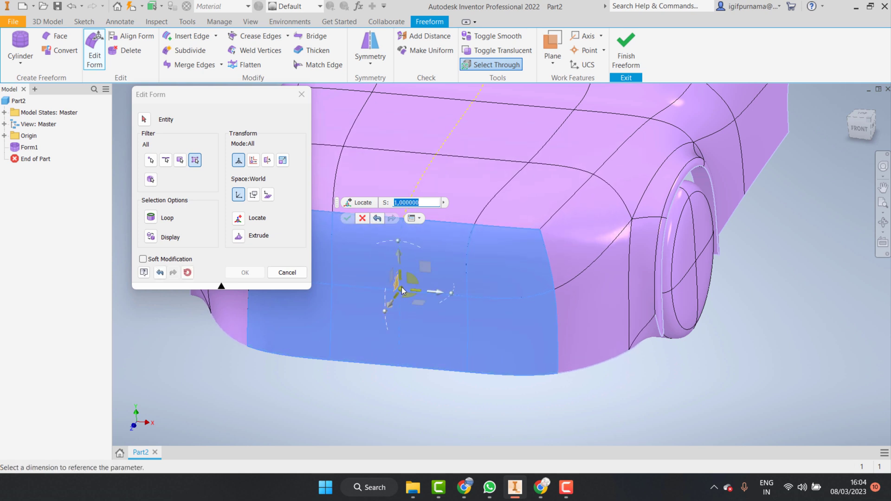
{"action": "scroll", "coordinate": [404, 289], "scroll_direction": "up", "scroll_amount": 3}
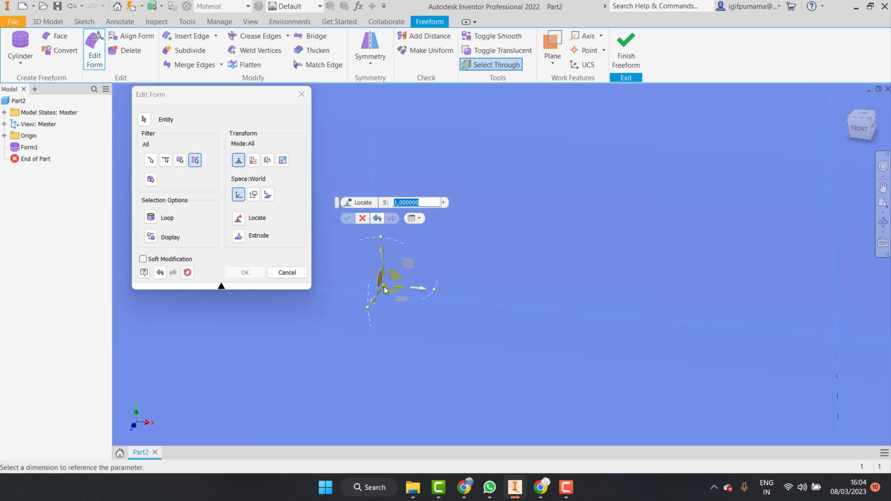
{"action": "left_click_drag", "start_coordinate": [386, 286], "coordinate": [385, 290]}
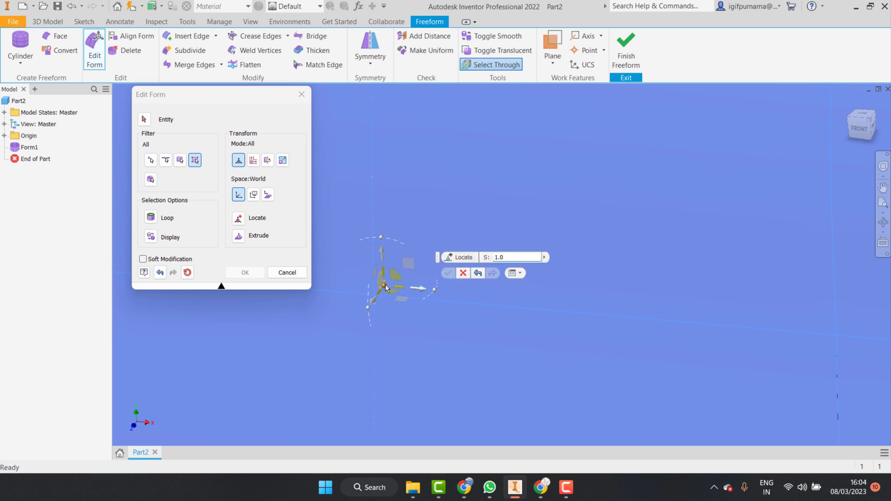
{"action": "scroll", "coordinate": [428, 310], "scroll_direction": "down", "scroll_amount": 3}
{"action": "scroll", "coordinate": [432, 335], "scroll_direction": "down", "scroll_amount": 2}
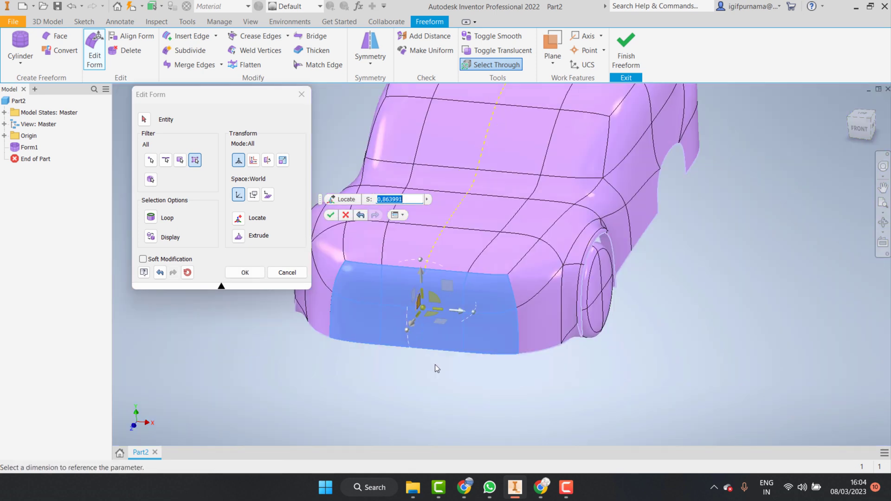
{"action": "scroll", "coordinate": [431, 352], "scroll_direction": "up", "scroll_amount": 2}
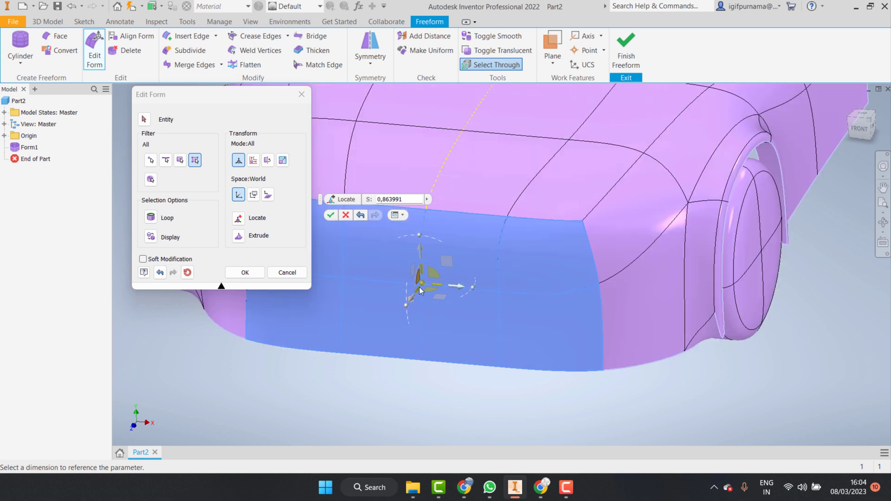
{"action": "left_click_drag", "start_coordinate": [423, 283], "coordinate": [422, 304]}
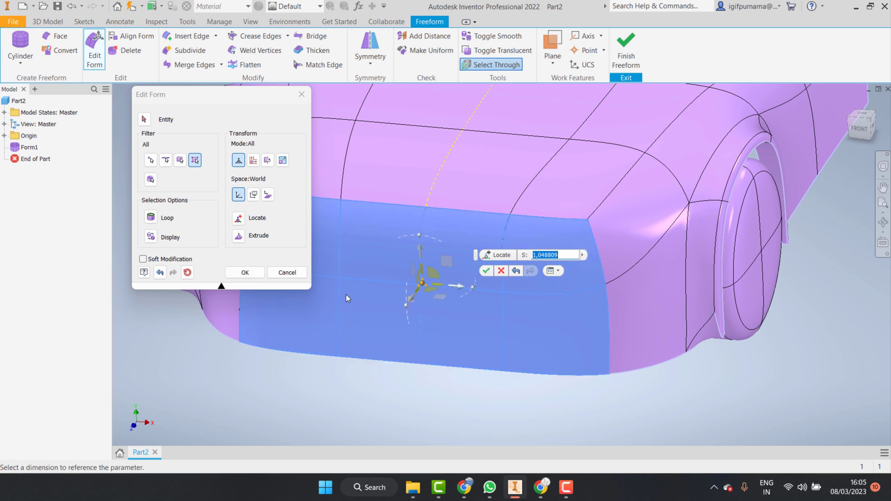
{"action": "left_click", "coordinate": [245, 273]}
Step: Reselect the lower front faces on both sides and scale them uniformly to about 1.095
{"action": "scroll", "coordinate": [379, 360], "scroll_direction": "up", "scroll_amount": 5}
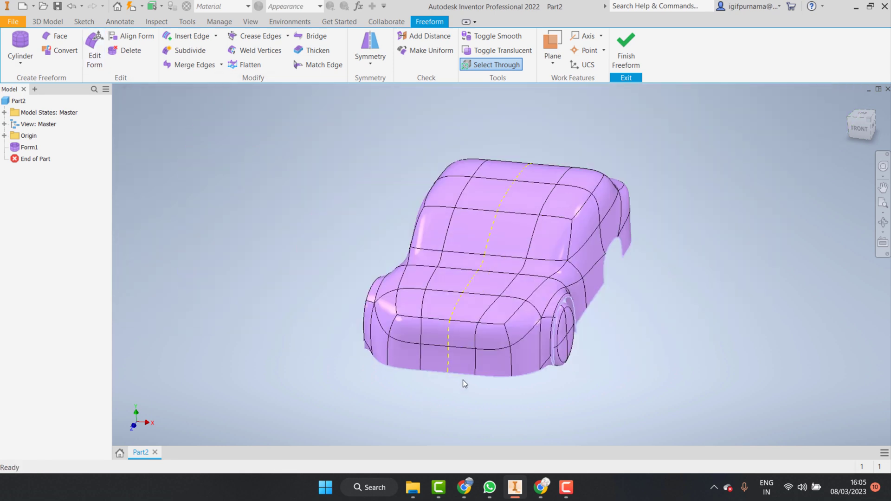
{"action": "scroll", "coordinate": [463, 380], "scroll_direction": "down", "scroll_amount": 3}
{"action": "left_click", "coordinate": [502, 341]}
{"action": "left_click", "coordinate": [443, 304], "text": "ctrl"}
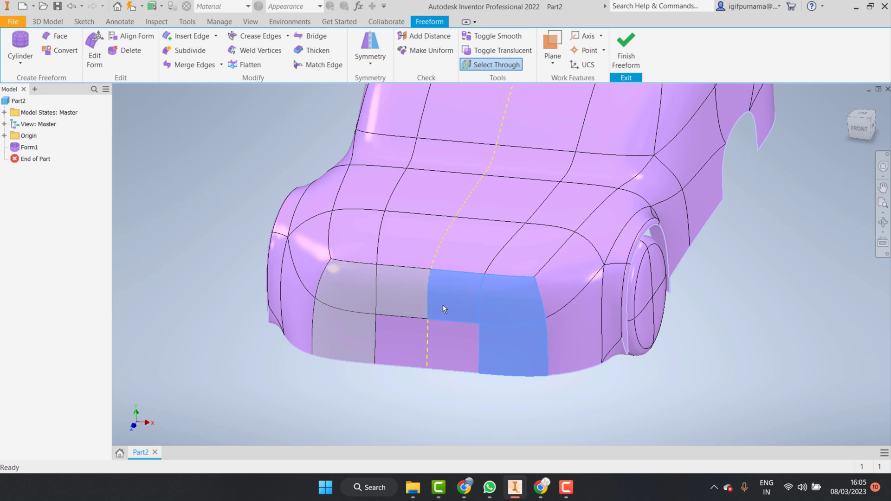
{"action": "left_click", "coordinate": [369, 306], "text": "ctrl"}
{"action": "left_click", "coordinate": [352, 342], "text": "ctrl"}
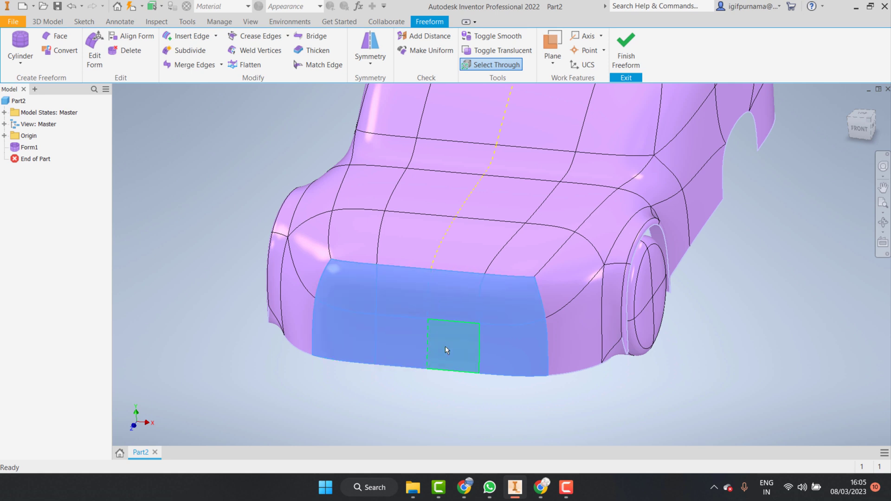
{"action": "double_click", "coordinate": [445, 346]}
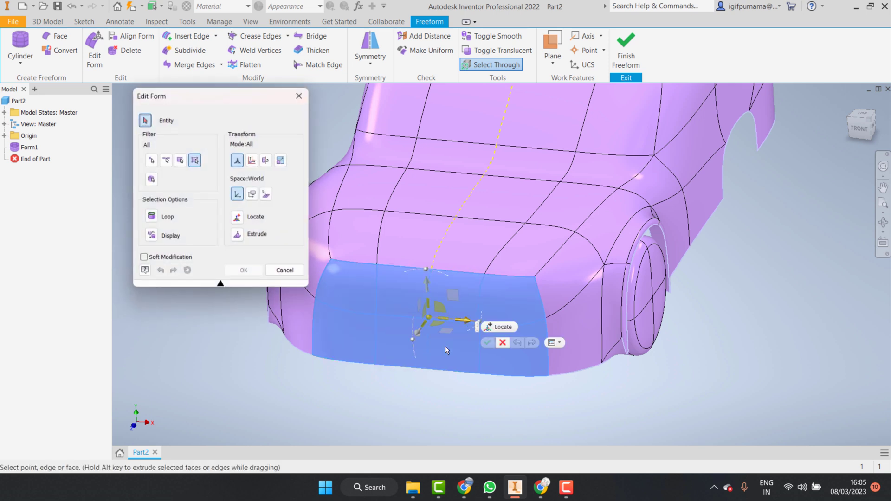
{"action": "left_click", "coordinate": [431, 318]}
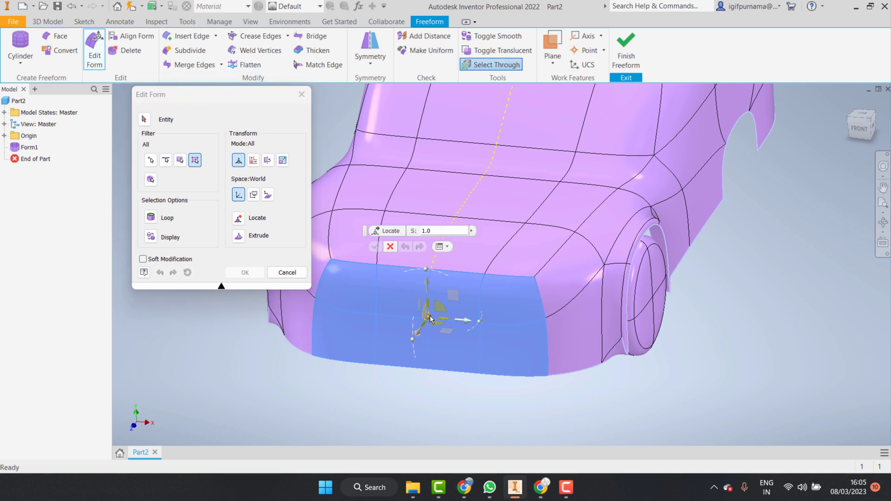
{"action": "left_click_drag", "start_coordinate": [431, 317], "coordinate": [431, 320]}
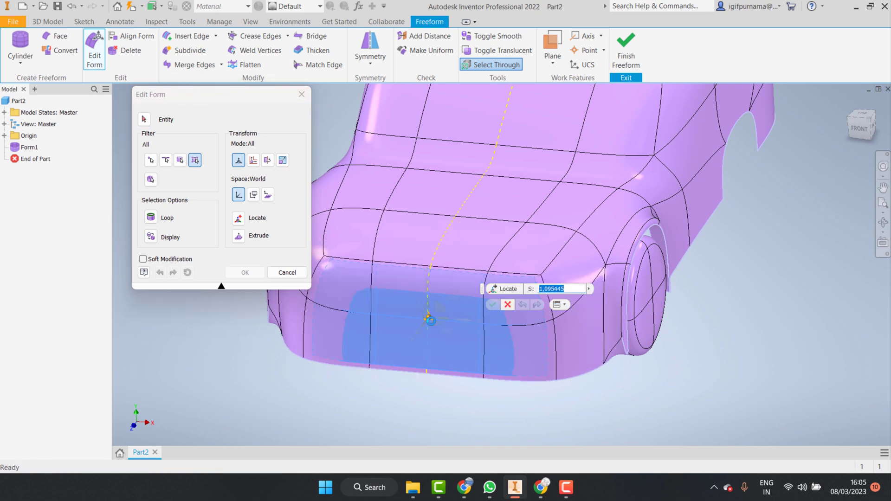
{"action": "key", "text": "Return"}
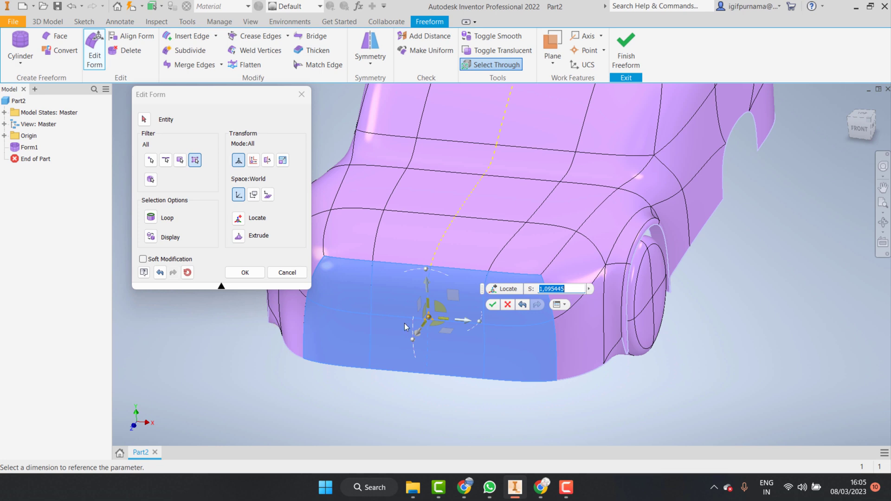
{"action": "left_click", "coordinate": [242, 272]}
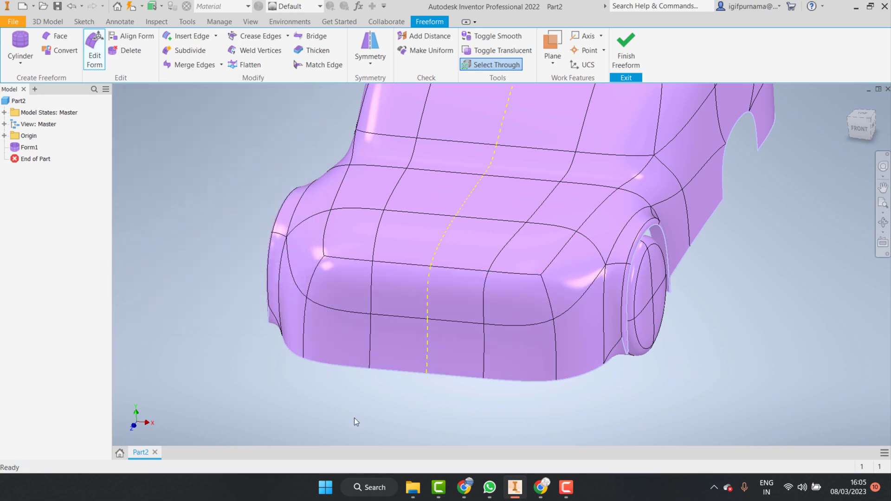
Step: Orbit to a side view and push the pillar edge above the front wheel toward the front
{"action": "scroll", "coordinate": [355, 416], "scroll_direction": "up", "scroll_amount": 3}
{"action": "left_click", "coordinate": [883, 222]}
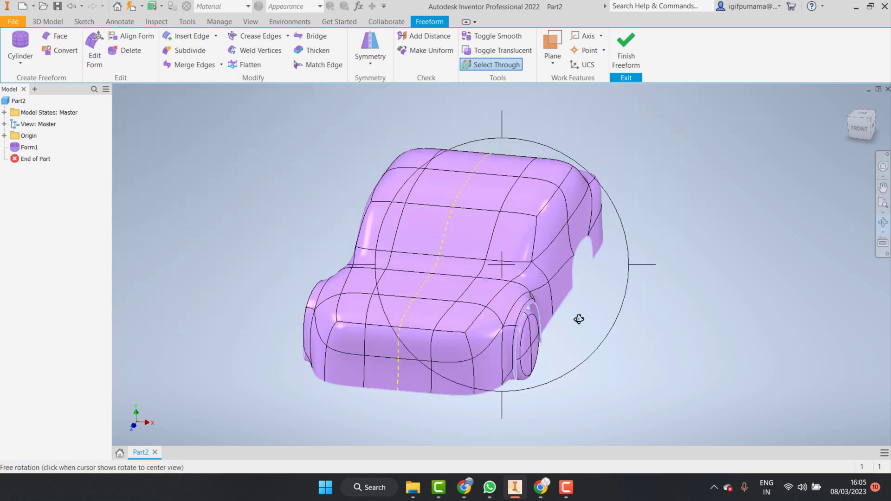
{"action": "mouse_move", "coordinate": [579, 318]}
{"action": "left_mouse_down"}
{"action": "mouse_move", "coordinate": [458, 364]}
{"action": "mouse_move", "coordinate": [455, 292]}
{"action": "mouse_move", "coordinate": [454, 308]}
{"action": "mouse_move", "coordinate": [492, 292]}
{"action": "mouse_move", "coordinate": [431, 290]}
{"action": "mouse_move", "coordinate": [471, 312]}
{"action": "left_mouse_up"}
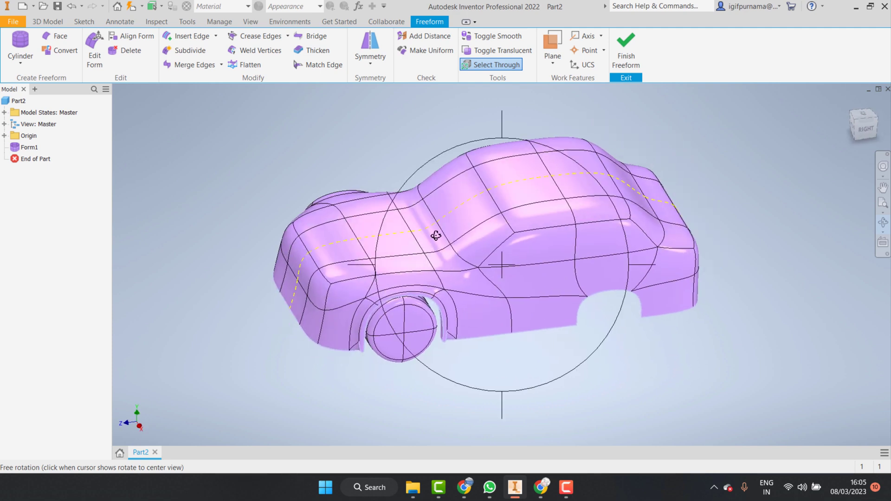
{"action": "scroll", "coordinate": [433, 232], "scroll_direction": "down", "scroll_amount": 3}
{"action": "right_click", "coordinate": [395, 260]}
{"action": "left_click", "coordinate": [427, 264]}
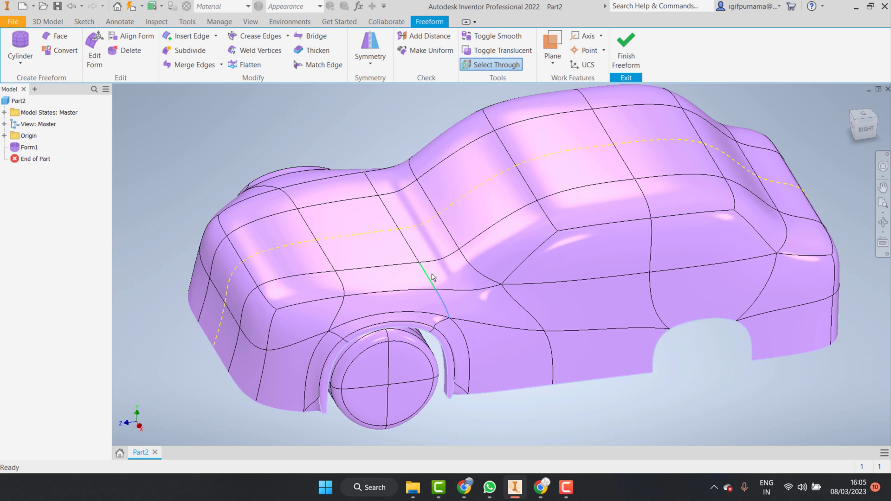
{"action": "double_click", "coordinate": [390, 221]}
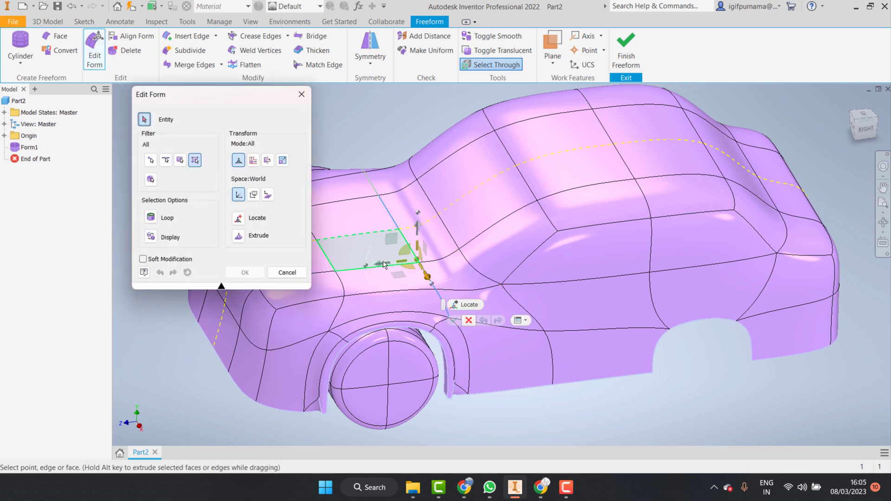
{"action": "left_click_drag", "start_coordinate": [372, 265], "coordinate": [357, 265]}
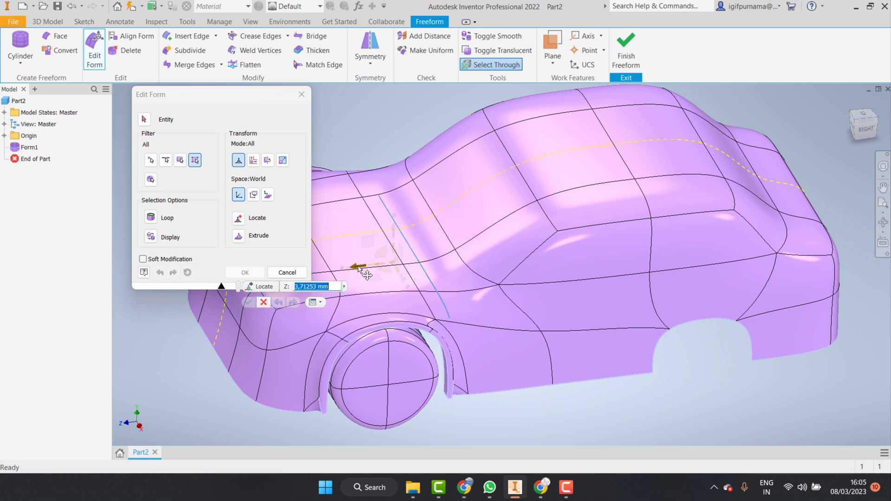
{"action": "left_click", "coordinate": [246, 273]}
Step: Move the roof edge and the windshield pillar edge toward the rear, applying each
{"action": "scroll", "coordinate": [398, 263], "scroll_direction": "up", "scroll_amount": 3}
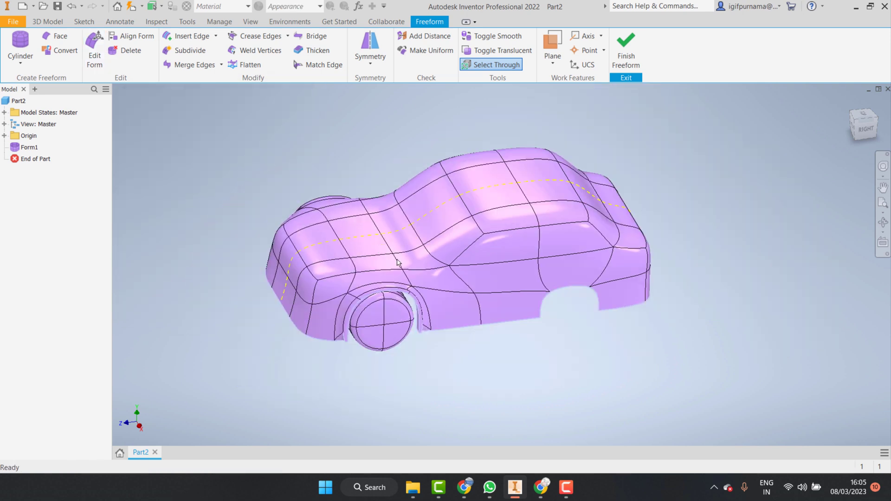
{"action": "left_click", "coordinate": [883, 222]}
{"action": "left_click_drag", "start_coordinate": [505, 246], "coordinate": [492, 227]}
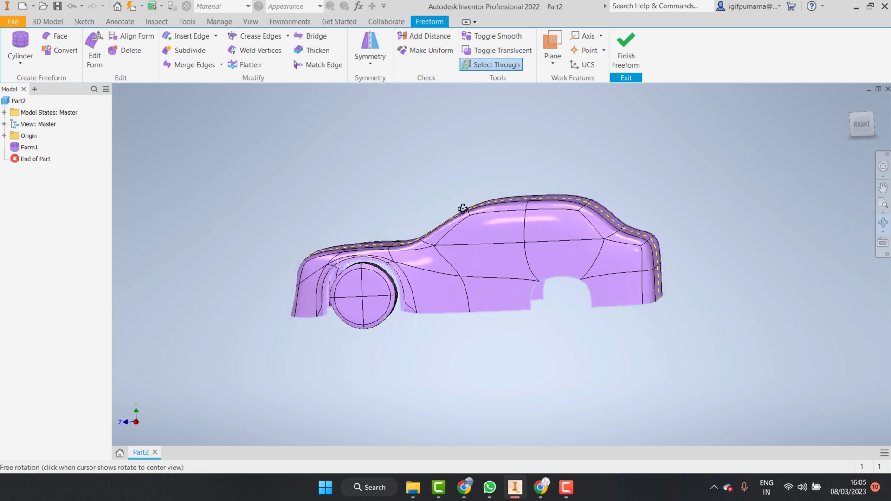
{"action": "scroll", "coordinate": [473, 214], "scroll_direction": "down", "scroll_amount": 2}
{"action": "key", "text": "Escape"}
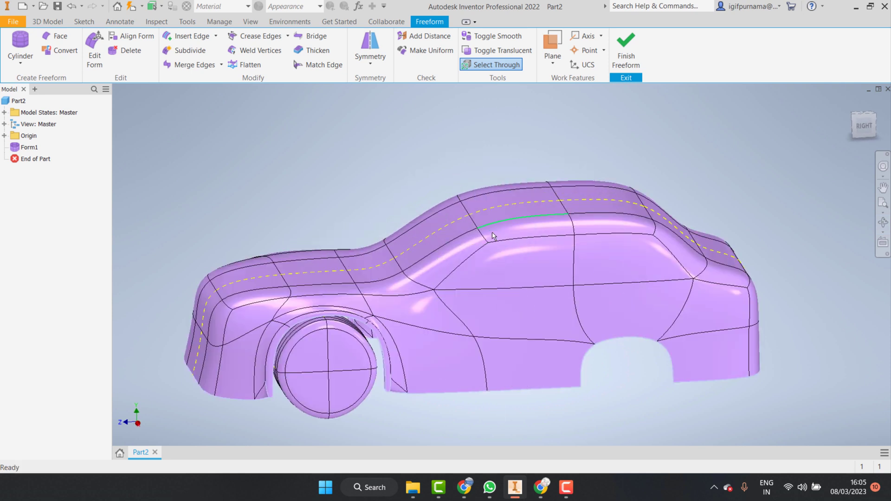
{"action": "double_click", "coordinate": [467, 211]}
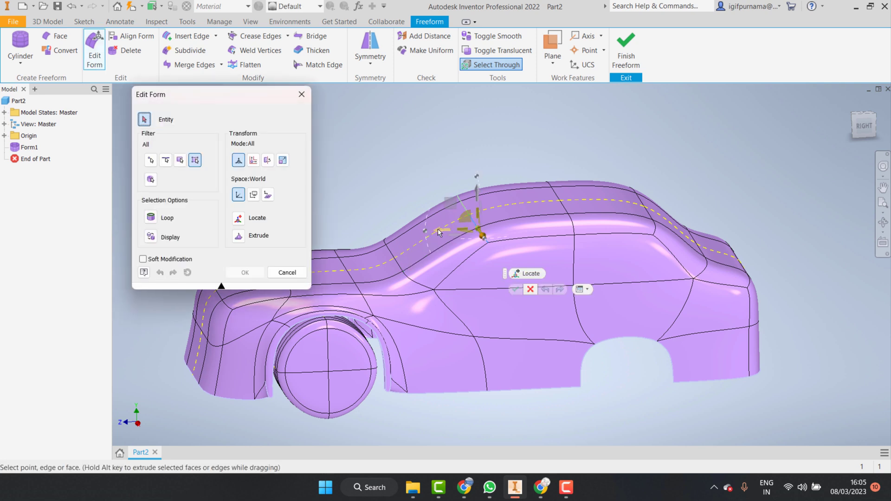
{"action": "left_click_drag", "start_coordinate": [460, 229], "coordinate": [481, 227]}
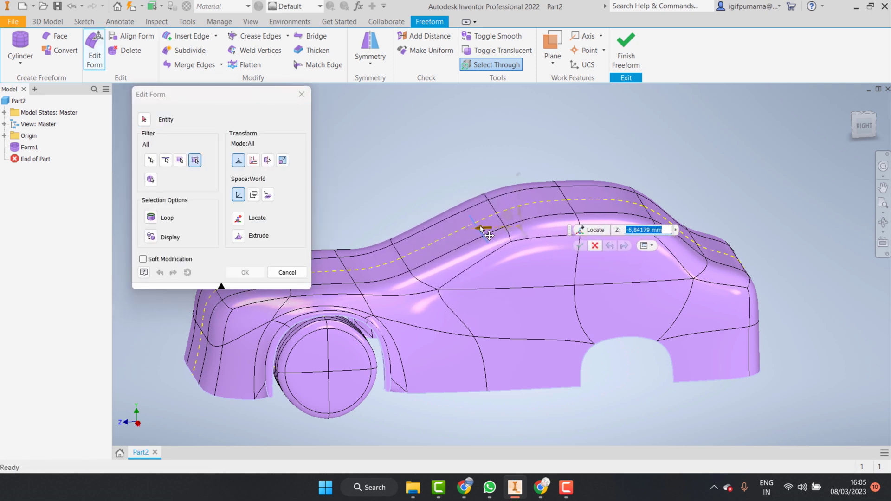
{"action": "left_click", "coordinate": [244, 272]}
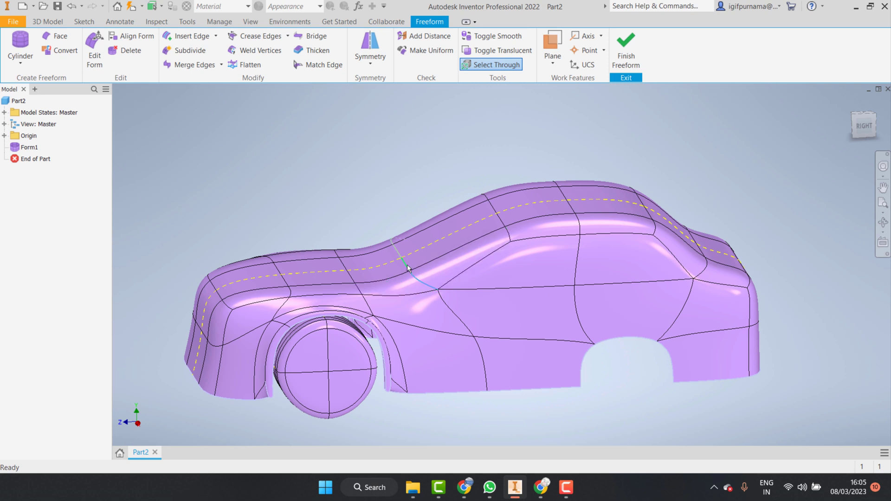
{"action": "double_click", "coordinate": [407, 268]}
{"action": "mouse_move", "coordinate": [379, 279]}
{"action": "left_mouse_down"}
{"action": "mouse_move", "coordinate": [431, 280]}
{"action": "mouse_move", "coordinate": [426, 276]}
{"action": "left_mouse_up"}
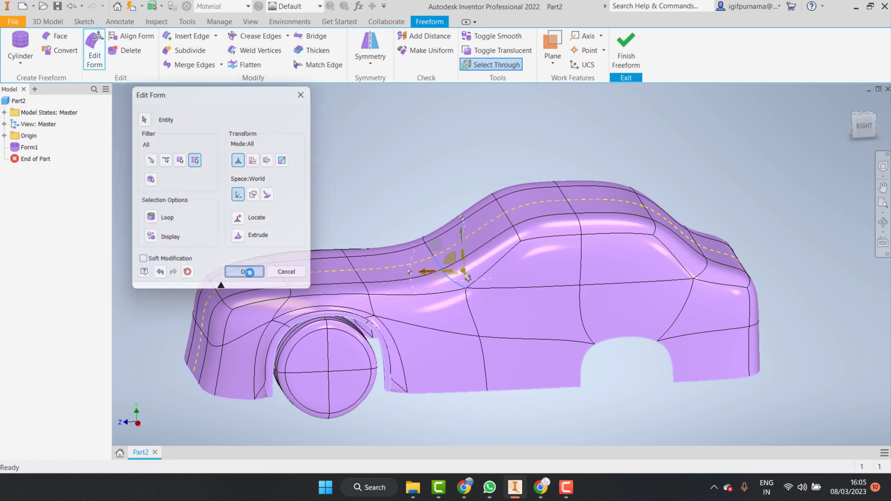
{"action": "left_click", "coordinate": [246, 273]}
{"action": "scroll", "coordinate": [539, 267], "scroll_direction": "up", "scroll_amount": 3}
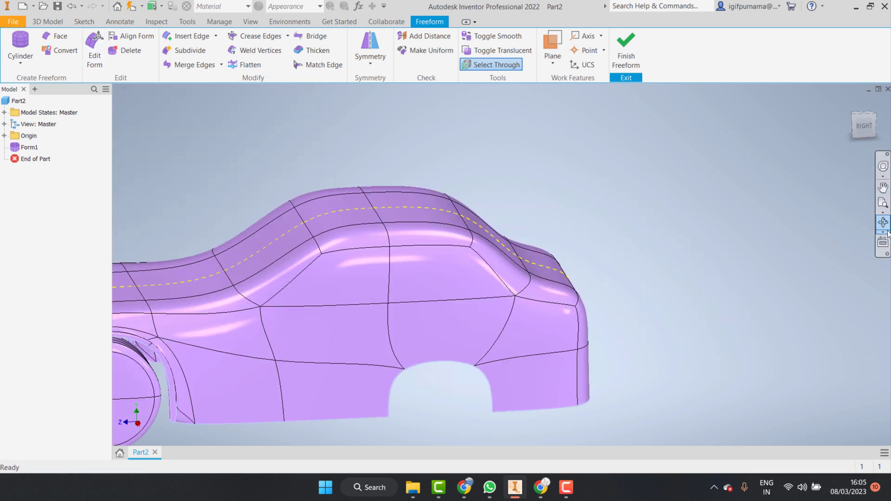
Step: Orbit the car, then snap to the straight right-side view
{"action": "scroll", "coordinate": [511, 254], "scroll_direction": "down", "scroll_amount": 3}
{"action": "mouse_move", "coordinate": [511, 255]}
{"action": "left_mouse_down"}
{"action": "mouse_move", "coordinate": [518, 374]}
{"action": "mouse_move", "coordinate": [562, 262]}
{"action": "mouse_move", "coordinate": [546, 312]}
{"action": "mouse_move", "coordinate": [490, 254]}
{"action": "mouse_move", "coordinate": [533, 306]}
{"action": "mouse_move", "coordinate": [497, 294]}
{"action": "mouse_move", "coordinate": [589, 271]}
{"action": "mouse_move", "coordinate": [426, 299]}
{"action": "left_mouse_up"}
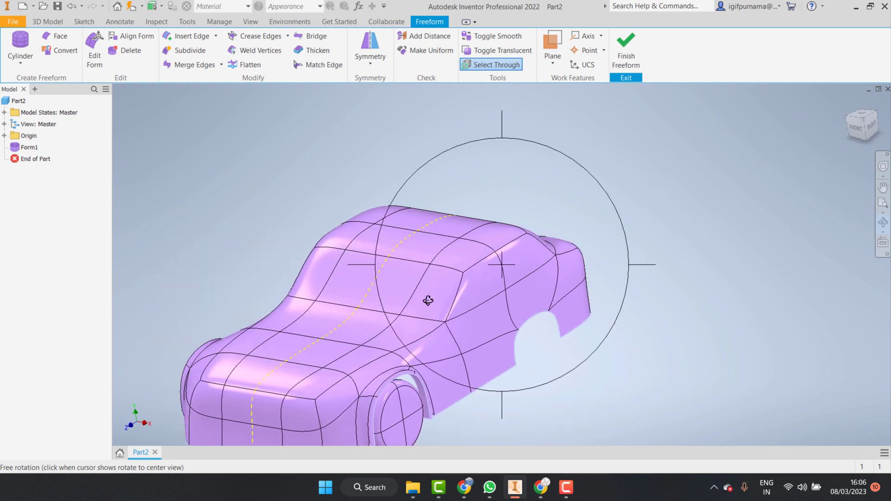
{"action": "scroll", "coordinate": [375, 336], "scroll_direction": "down", "scroll_amount": 3}
{"action": "scroll", "coordinate": [374, 336], "scroll_direction": "up", "scroll_amount": 5}
{"action": "mouse_move", "coordinate": [360, 311]}
{"action": "left_mouse_down"}
{"action": "mouse_move", "coordinate": [374, 314]}
{"action": "mouse_move", "coordinate": [338, 342]}
{"action": "mouse_move", "coordinate": [384, 330]}
{"action": "mouse_move", "coordinate": [394, 350]}
{"action": "left_mouse_up"}
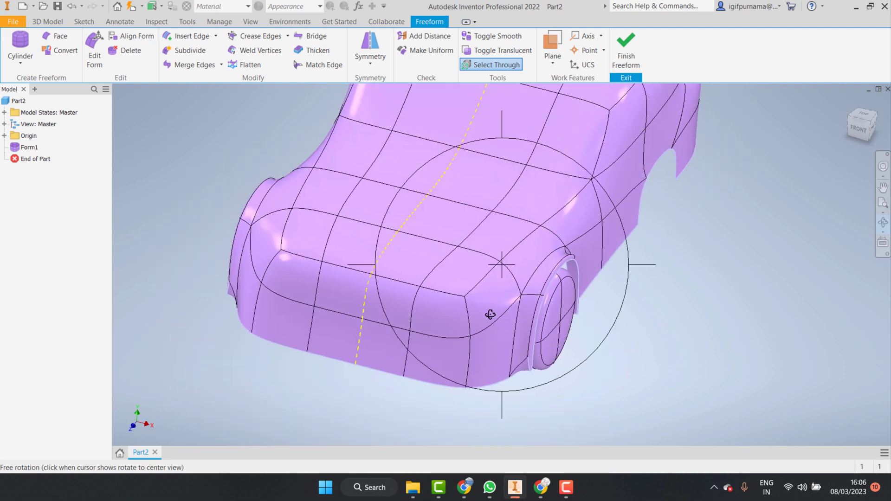
{"action": "key", "text": "Escape"}
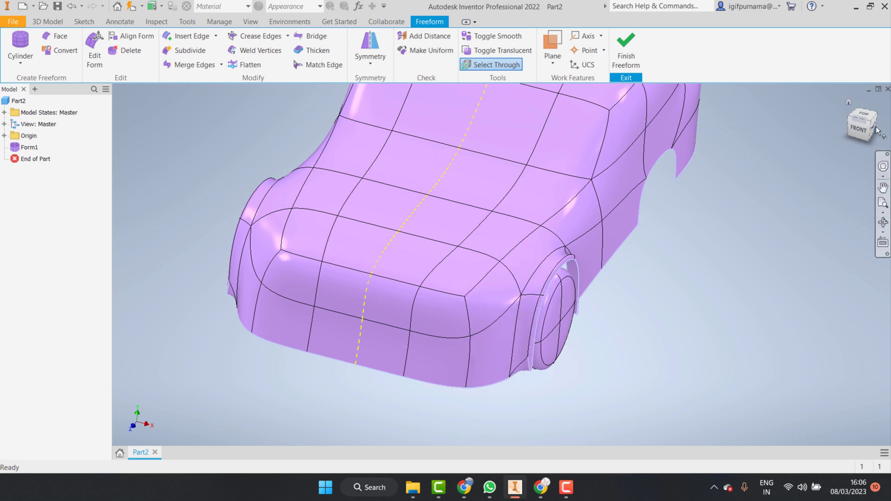
{"action": "left_click", "coordinate": [876, 131]}
{"action": "left_click", "coordinate": [854, 123]}
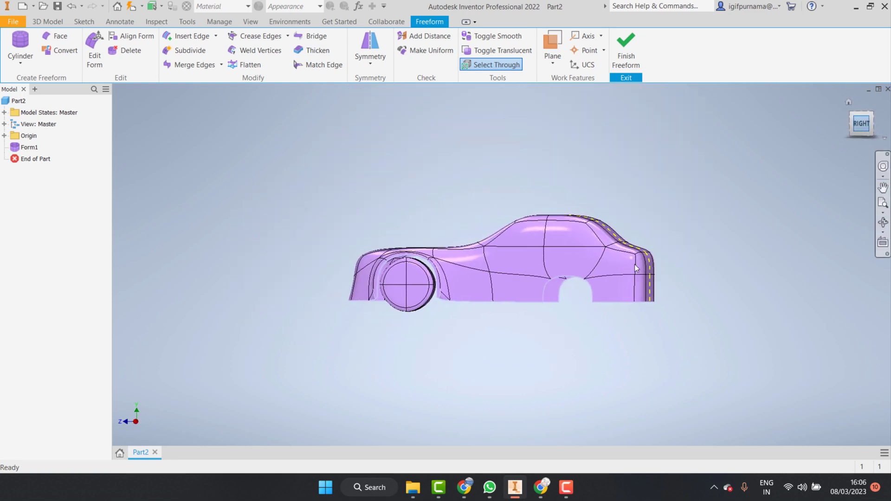
{"action": "scroll", "coordinate": [372, 294], "scroll_direction": "up", "scroll_amount": 3}
{"action": "scroll", "coordinate": [310, 311], "scroll_direction": "up", "scroll_amount": 5}
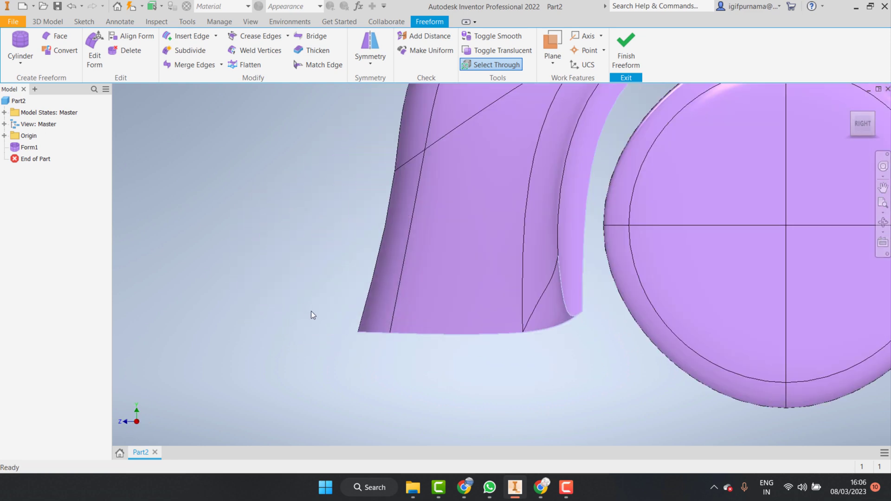
Step: Shift the front arch's two lower vertices along Z by about 7.79 mm and -4.61 mm
{"action": "double_click", "coordinate": [523, 332]}
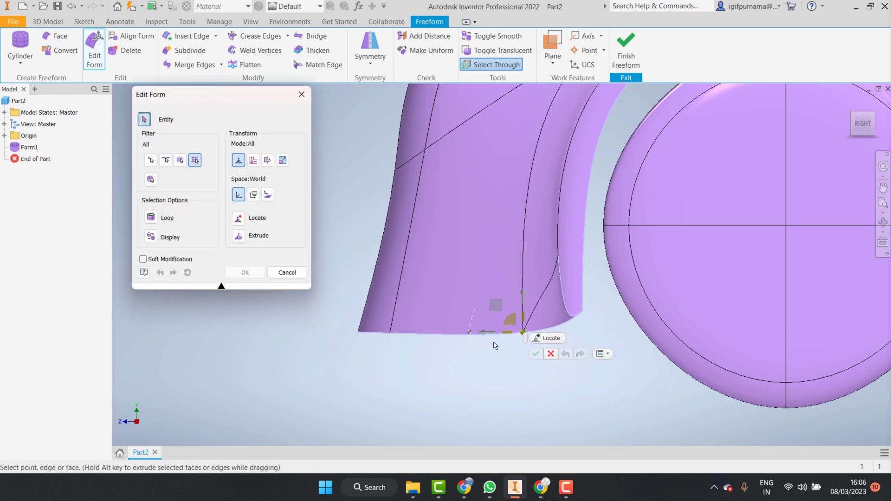
{"action": "left_click_drag", "start_coordinate": [487, 335], "coordinate": [316, 332]}
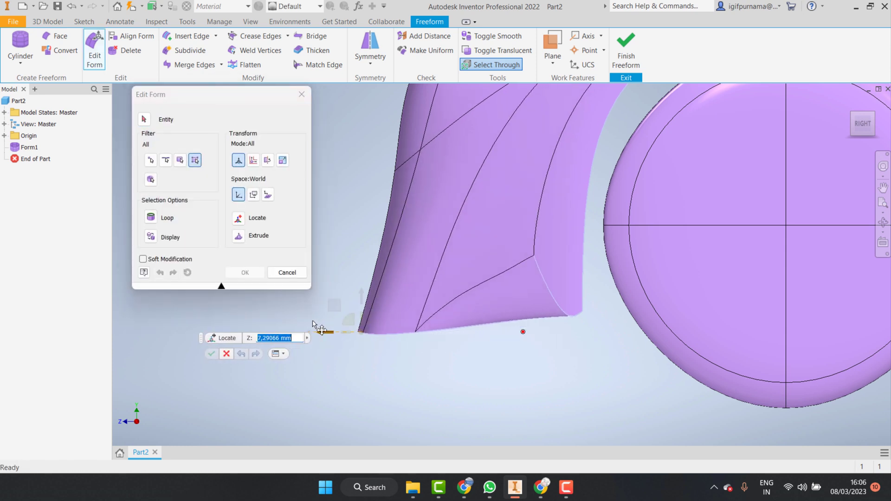
{"action": "scroll", "coordinate": [336, 313], "scroll_direction": "down", "scroll_amount": 8}
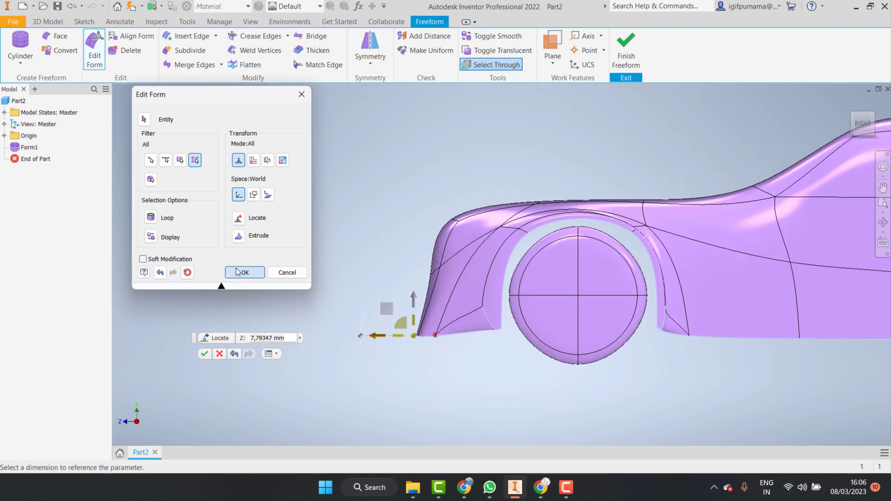
{"action": "left_click", "coordinate": [245, 272]}
{"action": "scroll", "coordinate": [465, 334], "scroll_direction": "up", "scroll_amount": 3}
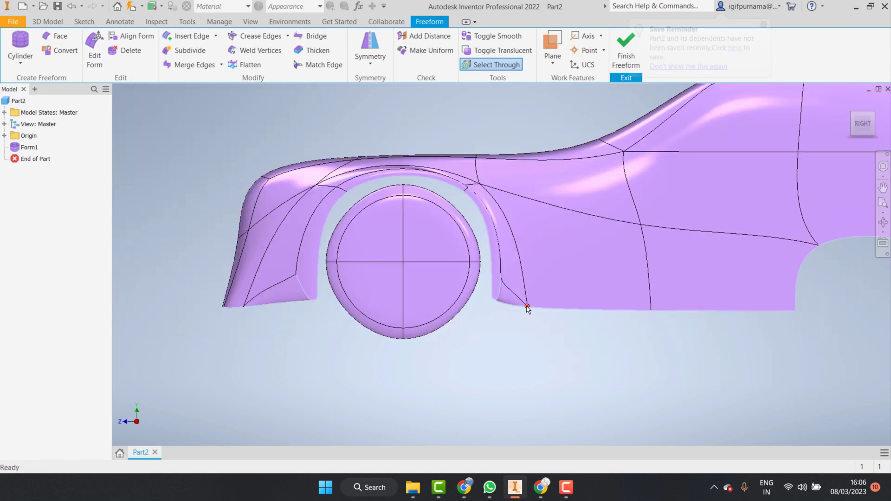
{"action": "double_click", "coordinate": [525, 307]}
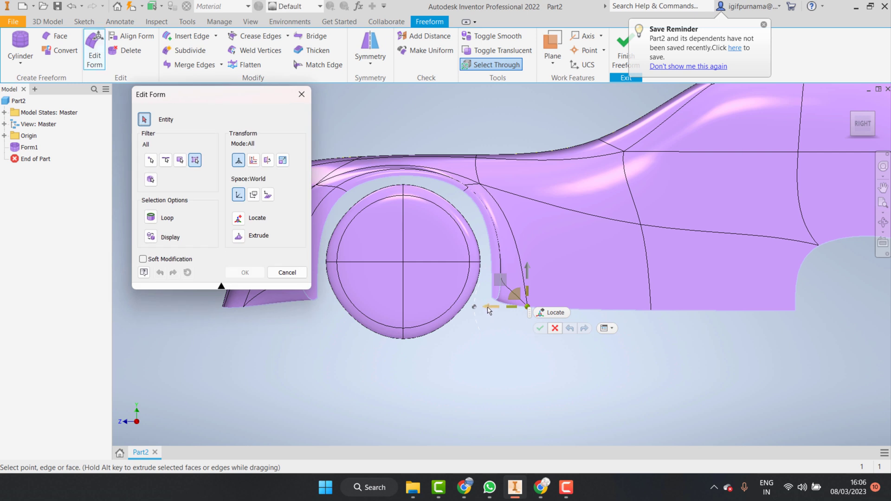
{"action": "left_click_drag", "start_coordinate": [488, 310], "coordinate": [532, 309]}
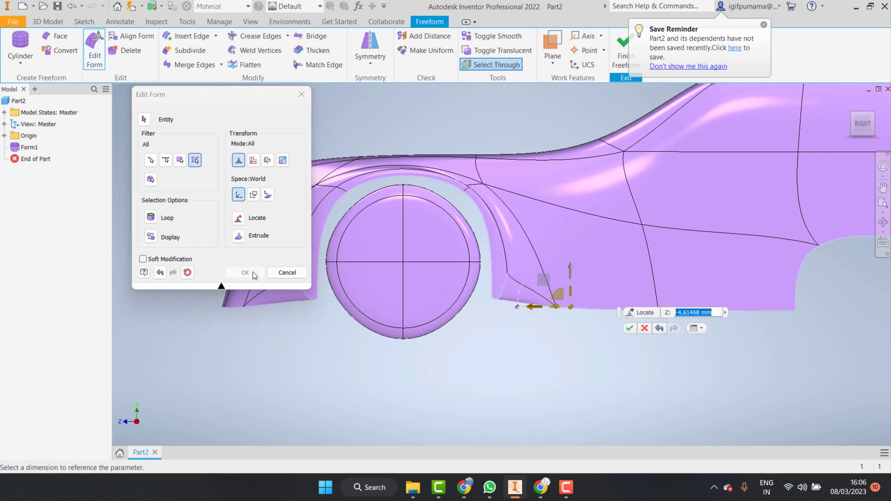
{"action": "left_click", "coordinate": [253, 274]}
{"action": "scroll", "coordinate": [453, 247], "scroll_direction": "down", "scroll_amount": 5}
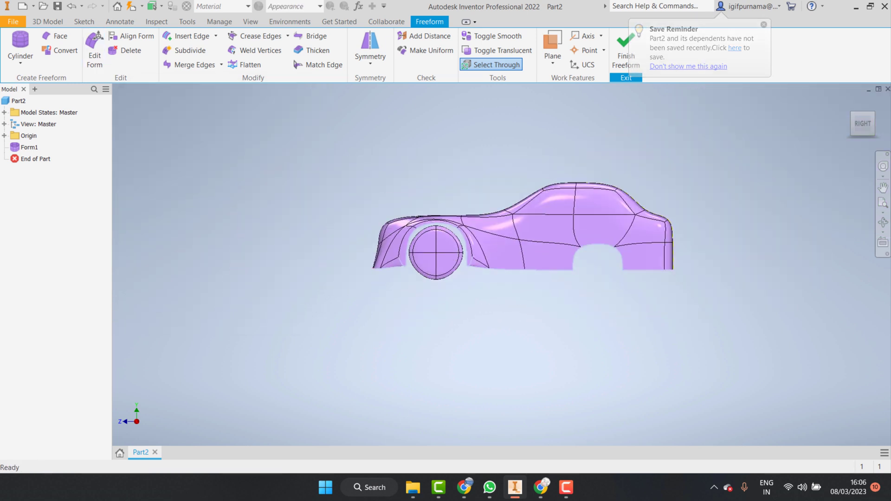
{"action": "left_click", "coordinate": [883, 222]}
{"action": "left_click_drag", "start_coordinate": [509, 225], "coordinate": [532, 302]}
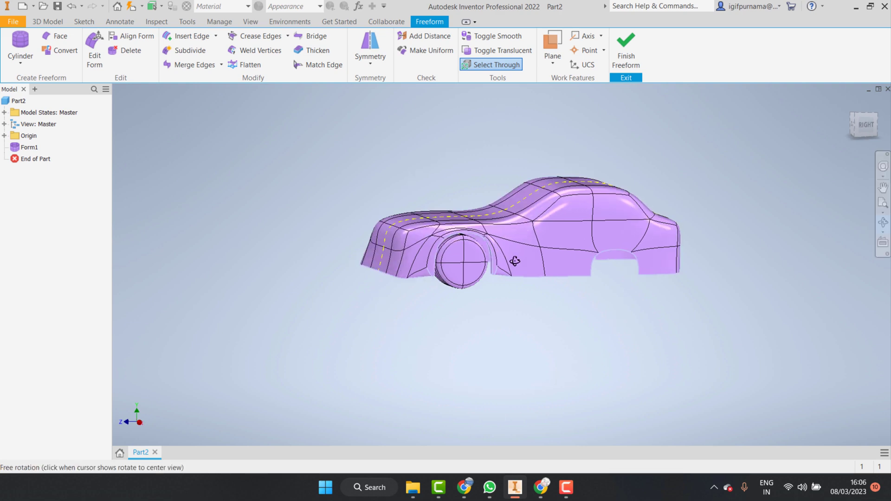
{"action": "scroll", "coordinate": [533, 301], "scroll_direction": "up", "scroll_amount": 3}
{"action": "left_click_drag", "start_coordinate": [444, 293], "coordinate": [435, 262]}
{"action": "right_click", "coordinate": [533, 312]}
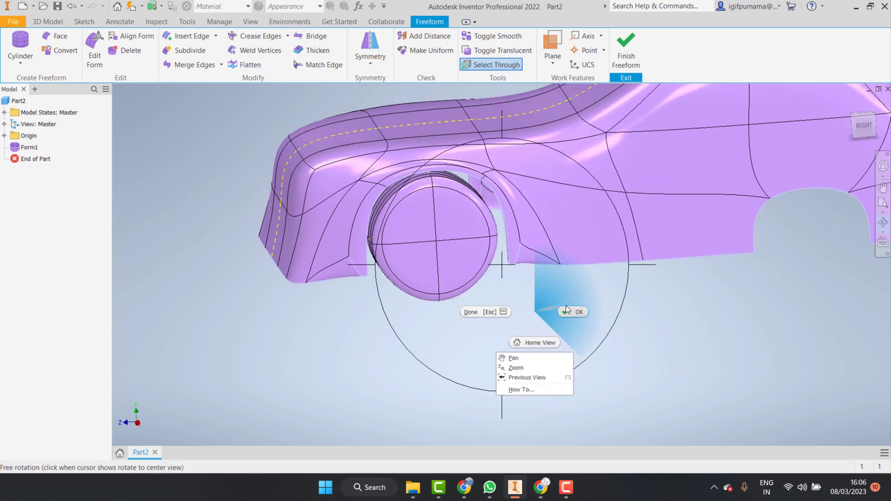
{"action": "left_click", "coordinate": [566, 309]}
{"action": "left_click", "coordinate": [565, 495]}
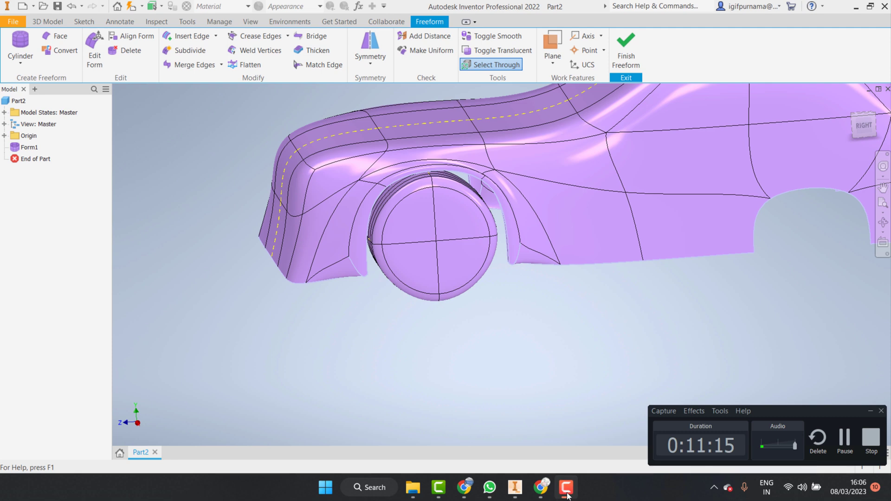
{"action": "left_click", "coordinate": [567, 496]}
{"action": "scroll", "coordinate": [587, 345], "scroll_direction": "down", "scroll_amount": 2}
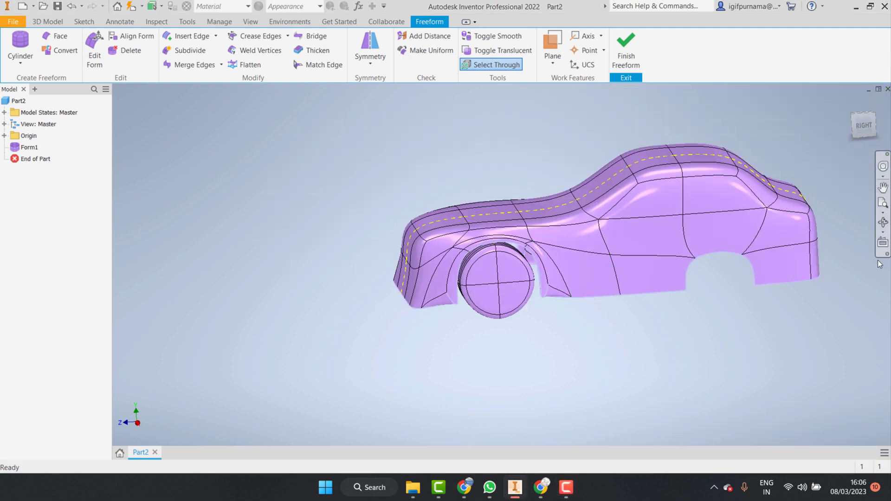
{"action": "left_click", "coordinate": [882, 222]}
{"action": "mouse_move", "coordinate": [629, 325]}
{"action": "left_mouse_down"}
{"action": "mouse_move", "coordinate": [584, 300]}
{"action": "mouse_move", "coordinate": [614, 343]}
{"action": "left_mouse_up"}
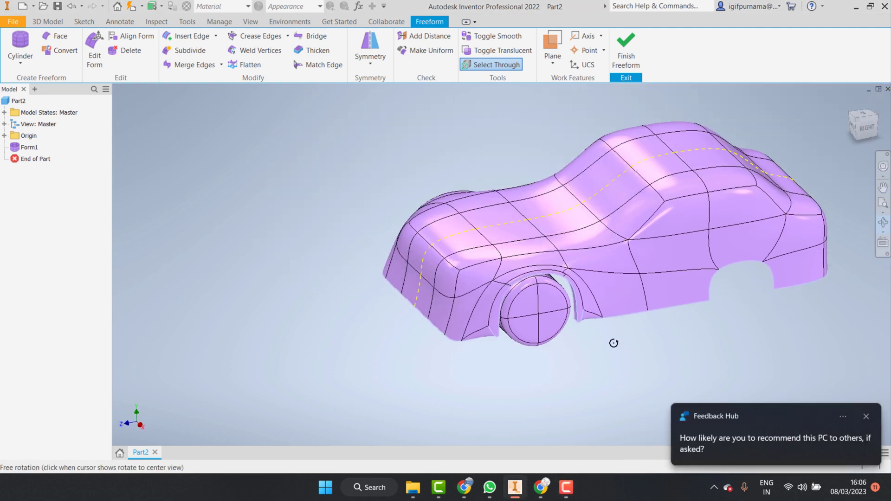
{"action": "right_click", "coordinate": [613, 343]}
{"action": "left_click", "coordinate": [659, 318]}
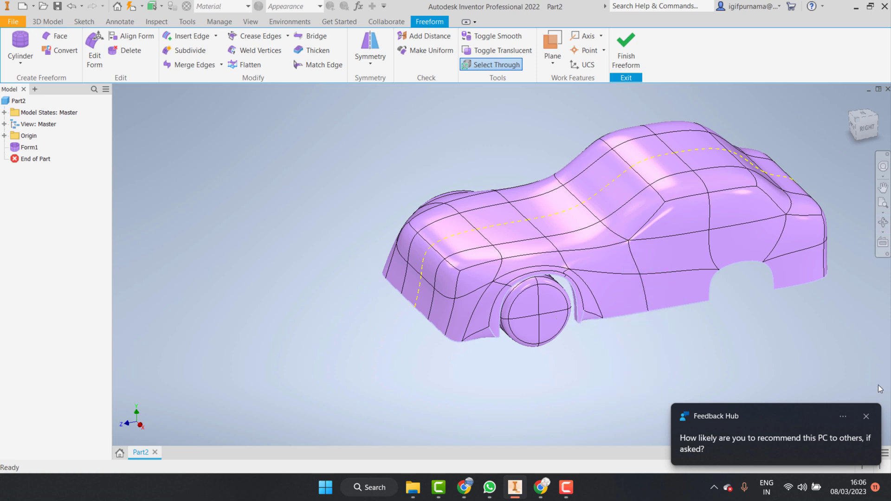
{"action": "left_click", "coordinate": [863, 415]}
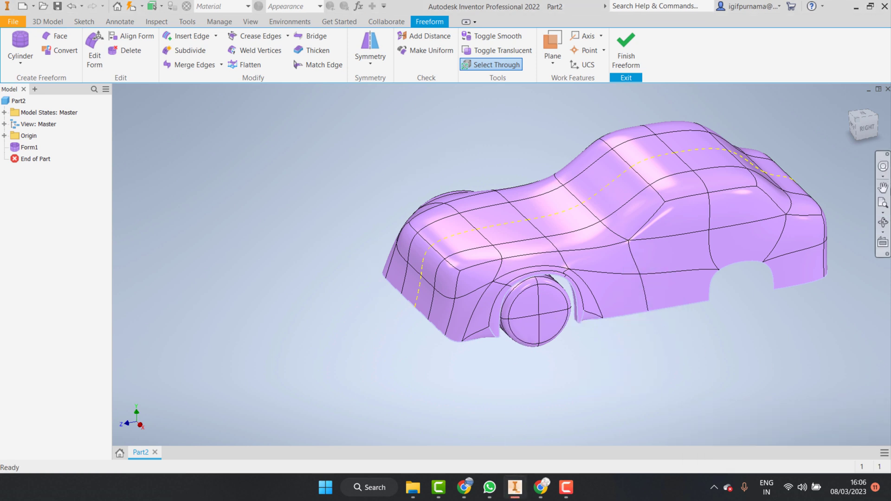
{"action": "left_click", "coordinate": [883, 222]}
{"action": "left_click_drag", "start_coordinate": [597, 213], "coordinate": [591, 242]}
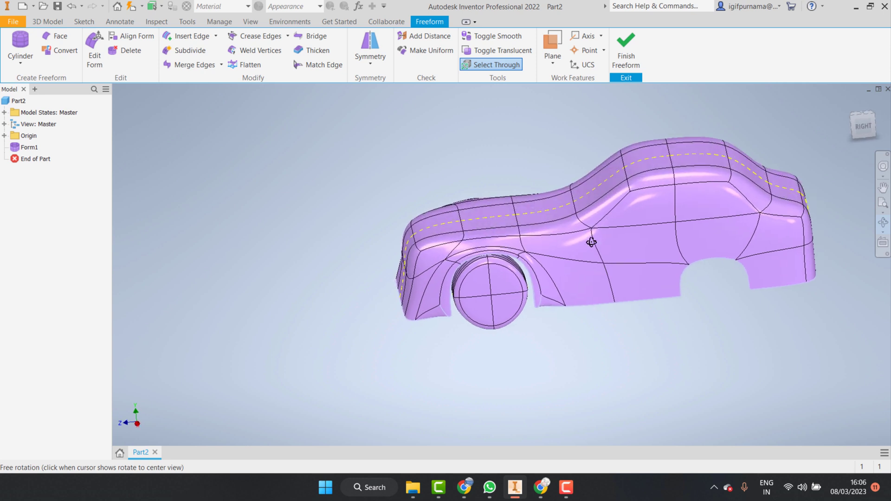
{"action": "right_click", "coordinate": [547, 239]}
{"action": "left_click", "coordinate": [547, 240]}
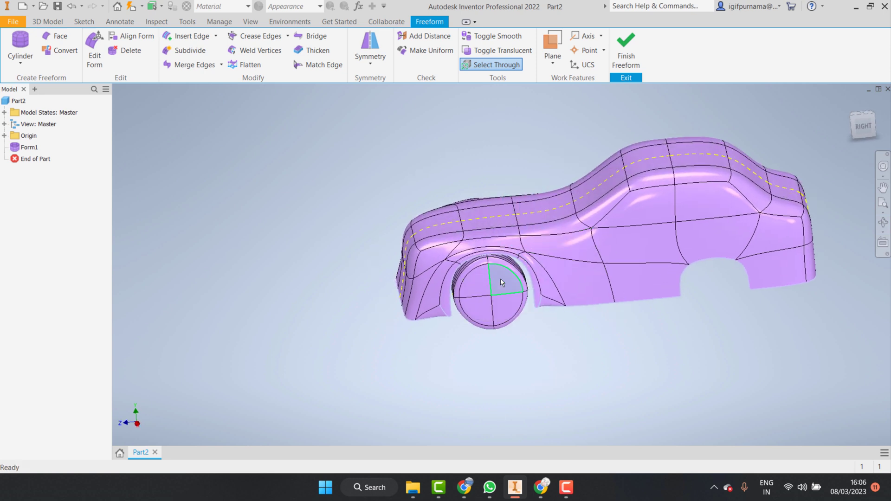
{"action": "left_click", "coordinate": [861, 128]}
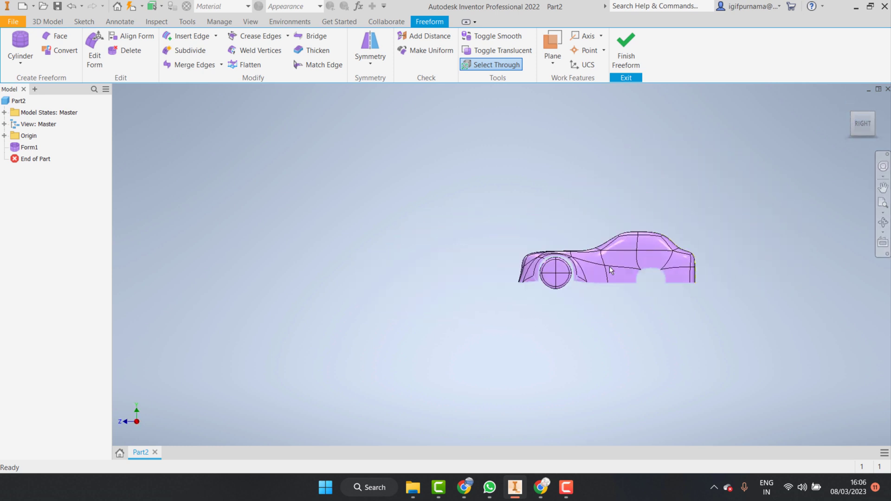
{"action": "scroll", "coordinate": [583, 227], "scroll_direction": "up", "scroll_amount": 3}
{"action": "scroll", "coordinate": [529, 349], "scroll_direction": "up", "scroll_amount": 3}
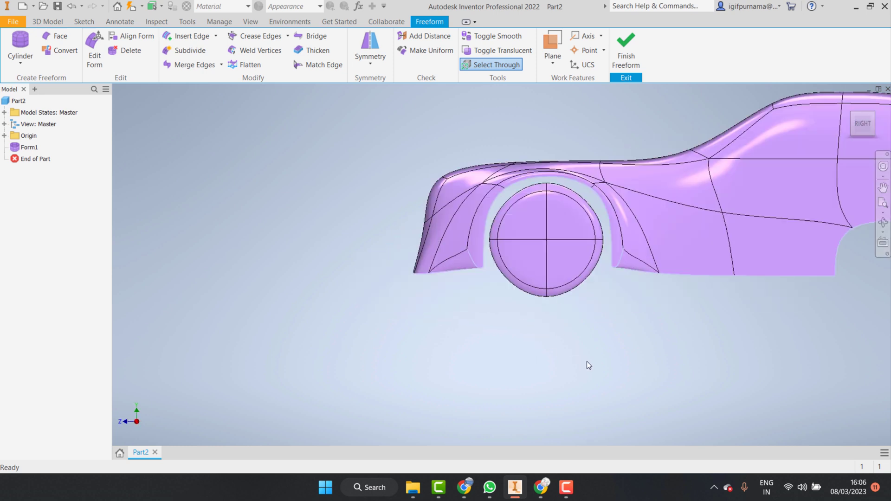
{"action": "left_click_drag", "start_coordinate": [587, 361], "coordinate": [516, 218]}
{"action": "left_click", "coordinate": [289, 163]}
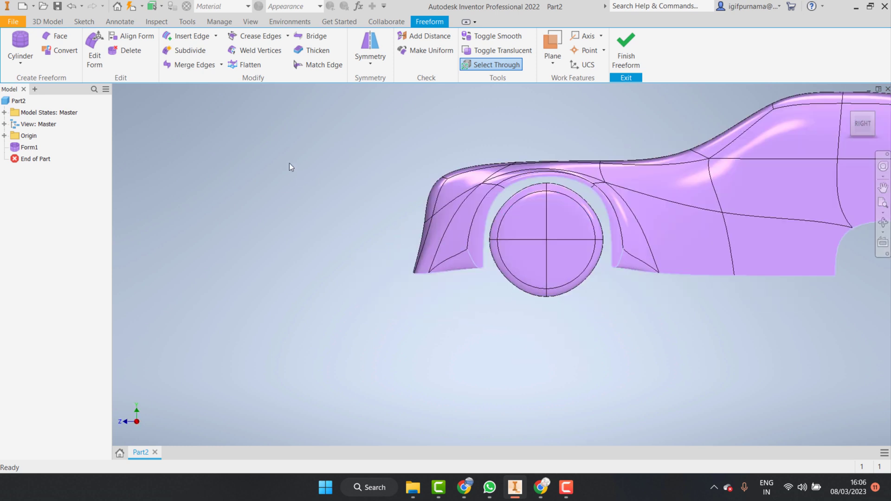
Step: Edit the wheel with the Body filter and slide it about 37 mm clear of the car
{"action": "left_click", "coordinate": [95, 52]}
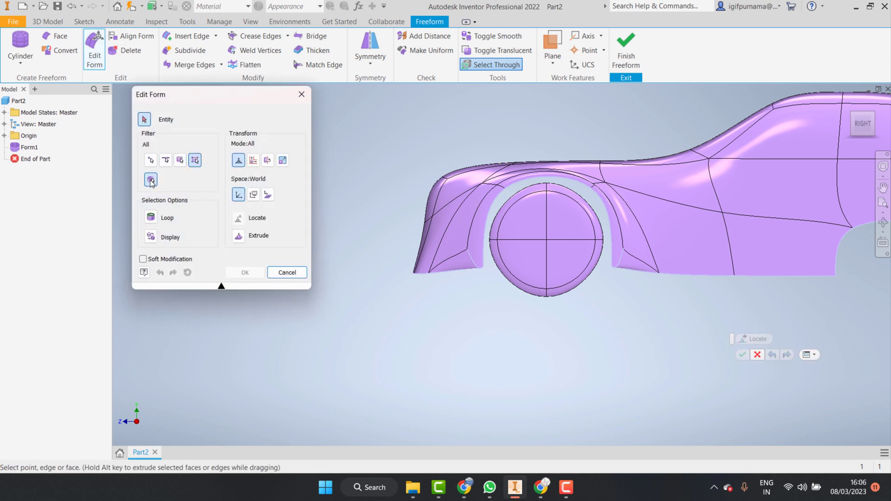
{"action": "left_click", "coordinate": [150, 180]}
{"action": "left_click", "coordinate": [578, 251]}
{"action": "scroll", "coordinate": [548, 255], "scroll_direction": "up", "scroll_amount": 3}
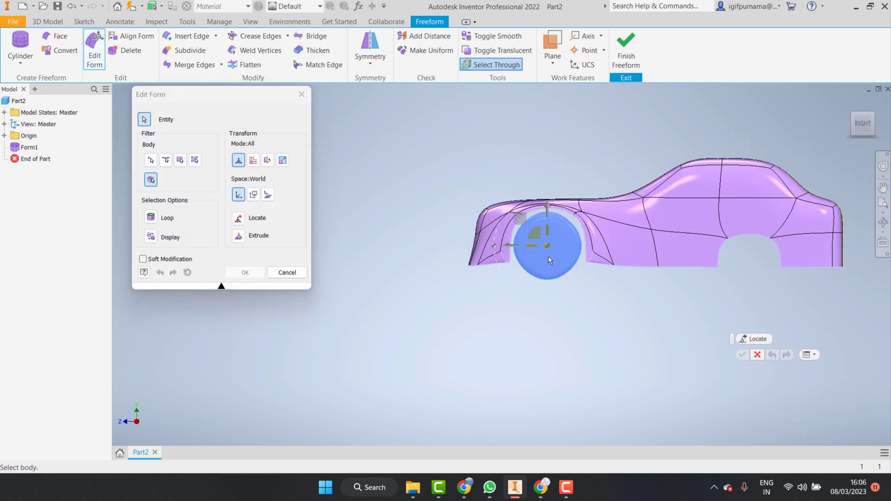
{"action": "left_click_drag", "start_coordinate": [507, 249], "coordinate": [354, 252]}
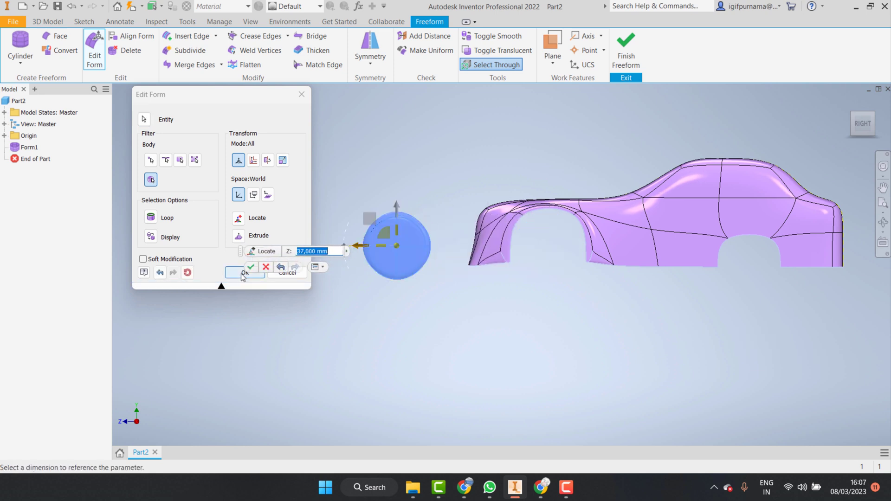
{"action": "left_click", "coordinate": [245, 272]}
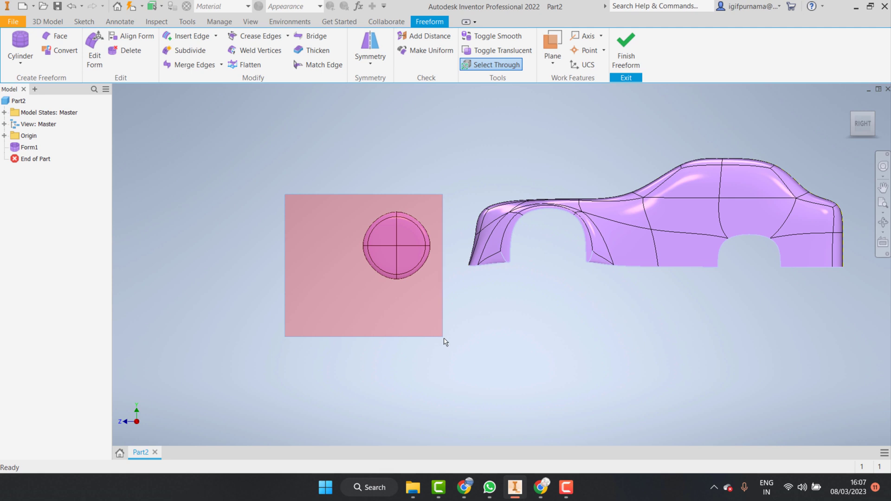
Step: Reselect the detached wheel and slide it toward the rear wheel arch
{"action": "left_click_drag", "start_coordinate": [375, 260], "coordinate": [443, 338]}
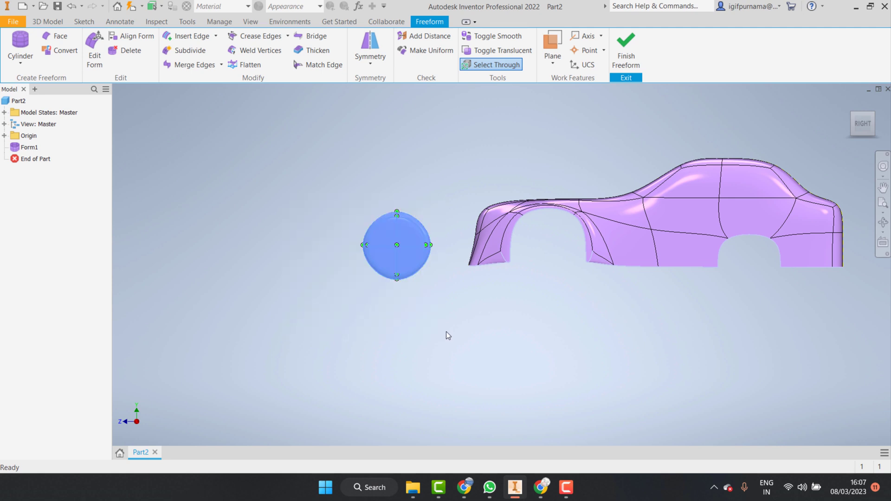
{"action": "key", "text": "Return"}
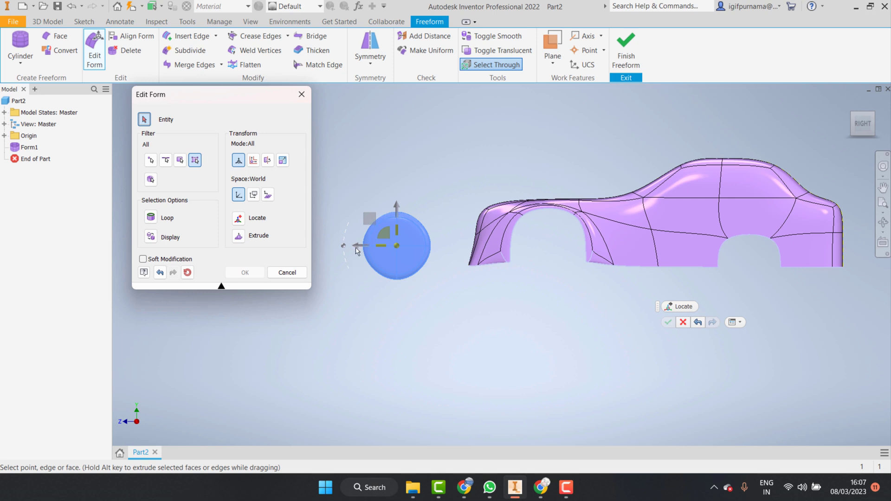
{"action": "mouse_move", "coordinate": [357, 251]}
{"action": "left_mouse_down"}
{"action": "mouse_move", "coordinate": [513, 250]}
{"action": "mouse_move", "coordinate": [507, 246]}
{"action": "left_mouse_up"}
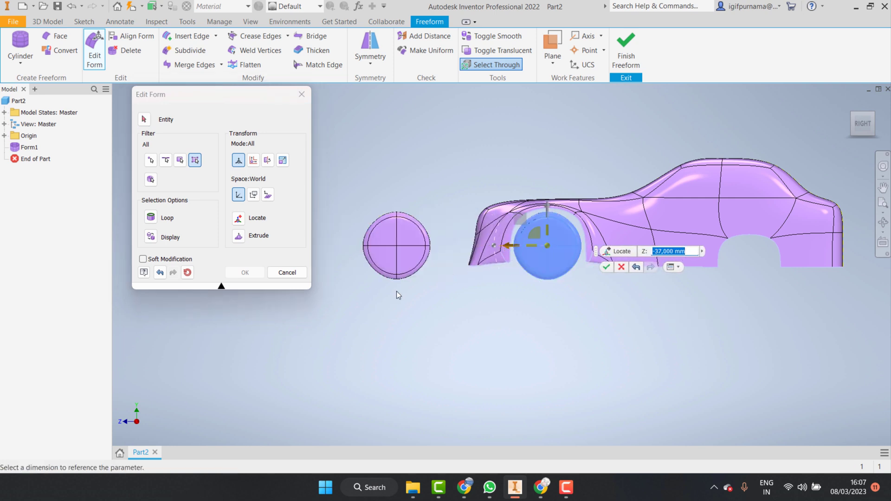
{"action": "left_click", "coordinate": [245, 273]}
Step: Window-select the loose wheel body and move it about -95.75 mm along Z into the rear arch
{"action": "left_click_drag", "start_coordinate": [327, 202], "coordinate": [440, 315]}
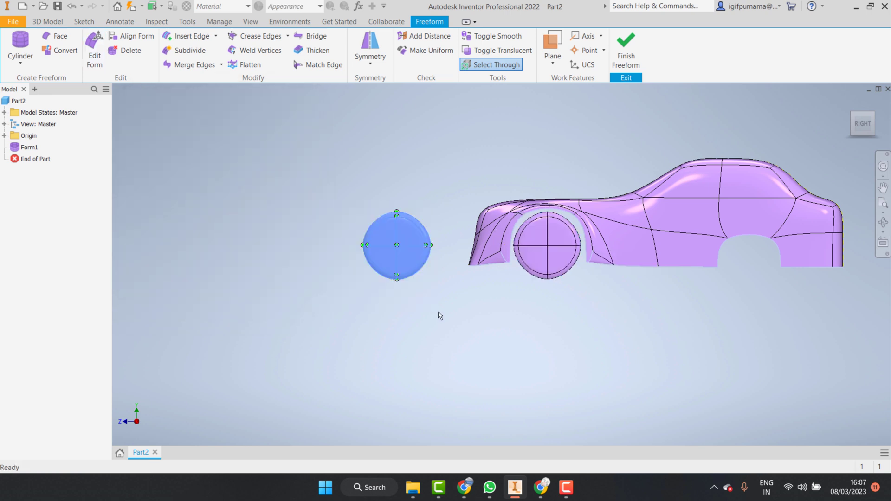
{"action": "left_click", "coordinate": [94, 52]}
{"action": "left_click", "coordinate": [150, 180]}
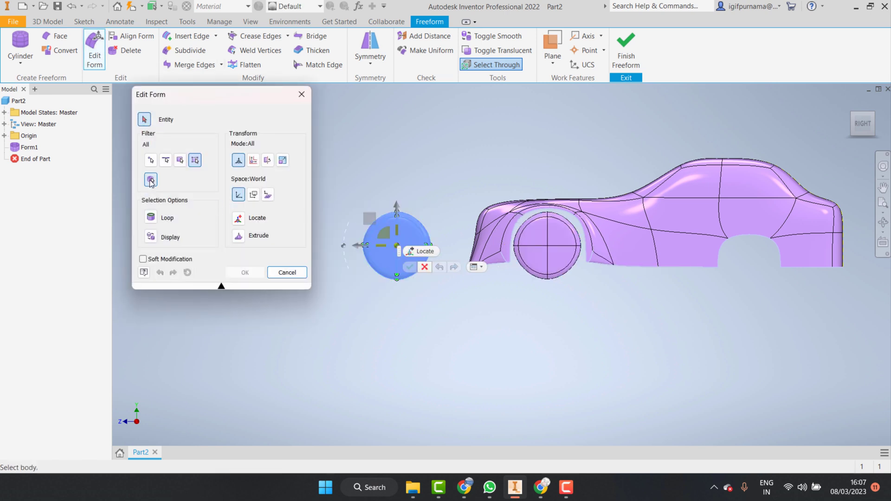
{"action": "left_click_drag", "start_coordinate": [359, 251], "coordinate": [747, 267]}
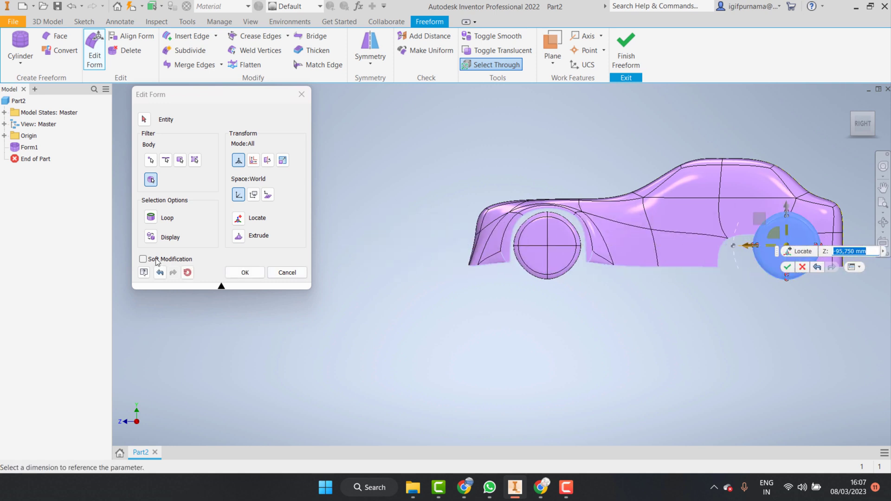
{"action": "left_click", "coordinate": [237, 276]}
{"action": "scroll", "coordinate": [205, 265], "scroll_direction": "down", "scroll_amount": 5}
{"action": "scroll", "coordinate": [338, 268], "scroll_direction": "up", "scroll_amount": 3}
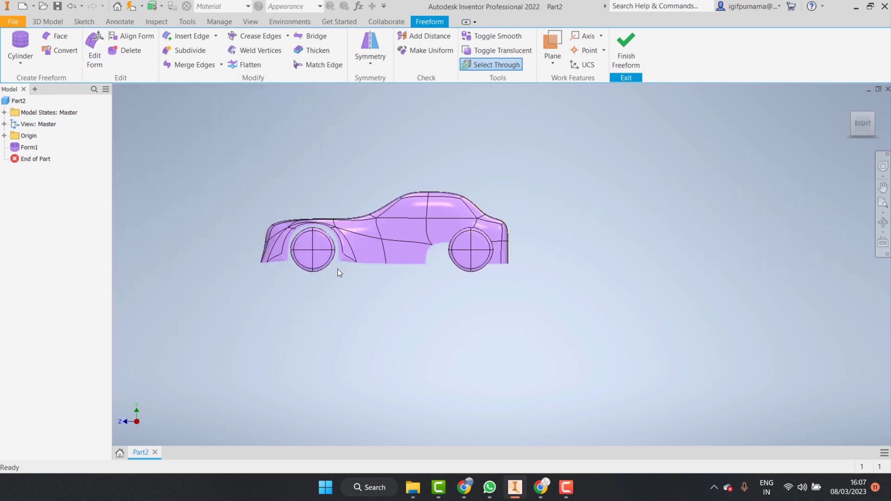
{"action": "scroll", "coordinate": [406, 271], "scroll_direction": "up", "scroll_amount": 3}
{"action": "scroll", "coordinate": [475, 233], "scroll_direction": "up", "scroll_amount": 3}
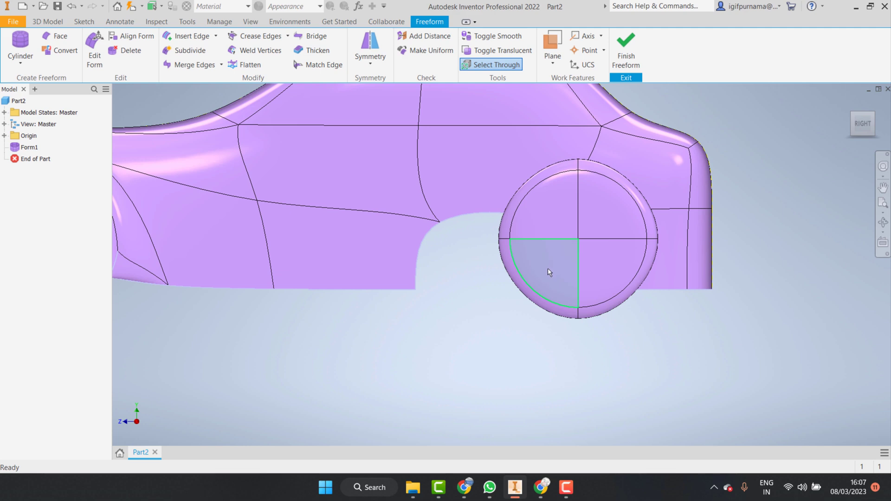
{"action": "mouse_move", "coordinate": [539, 311]}
{"action": "middle_mouse_down", "text": "shift"}
{"action": "mouse_move", "coordinate": [548, 165]}
{"action": "mouse_move", "coordinate": [507, 109]}
{"action": "mouse_move", "coordinate": [511, 146]}
{"action": "mouse_move", "coordinate": [431, 183]}
{"action": "mouse_move", "coordinate": [573, 118]}
{"action": "mouse_move", "coordinate": [442, 191]}
{"action": "mouse_move", "coordinate": [387, 278]}
{"action": "mouse_move", "coordinate": [376, 263]}
{"action": "middle_mouse_up", "text": "shift"}
{"action": "right_click", "coordinate": [491, 253]}
{"action": "left_click", "coordinate": [495, 258]}
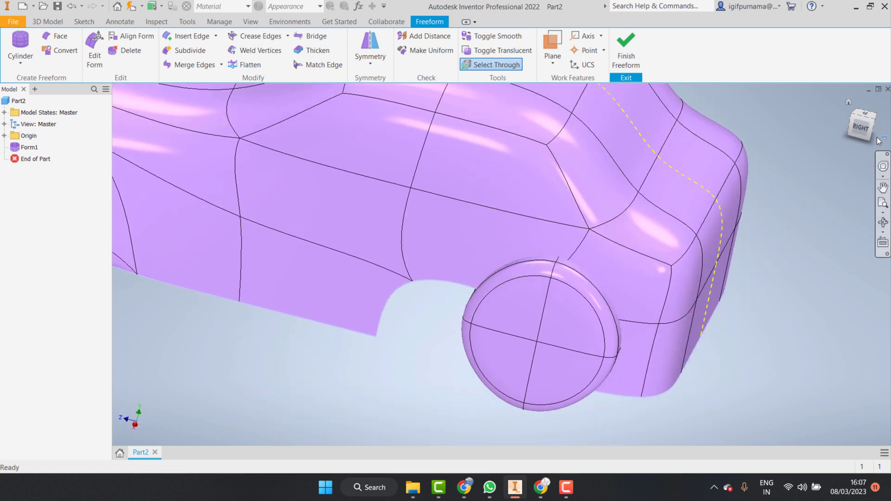
{"action": "left_click", "coordinate": [857, 125]}
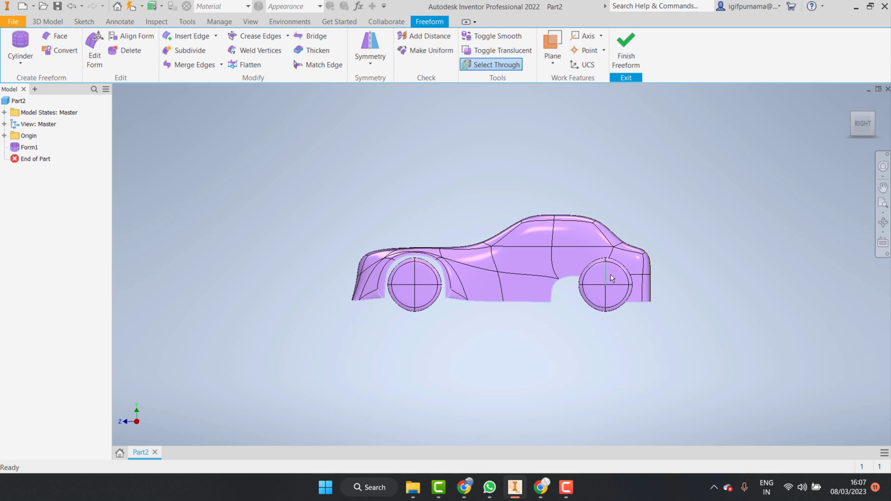
{"action": "scroll", "coordinate": [611, 278], "scroll_direction": "down", "scroll_amount": 3}
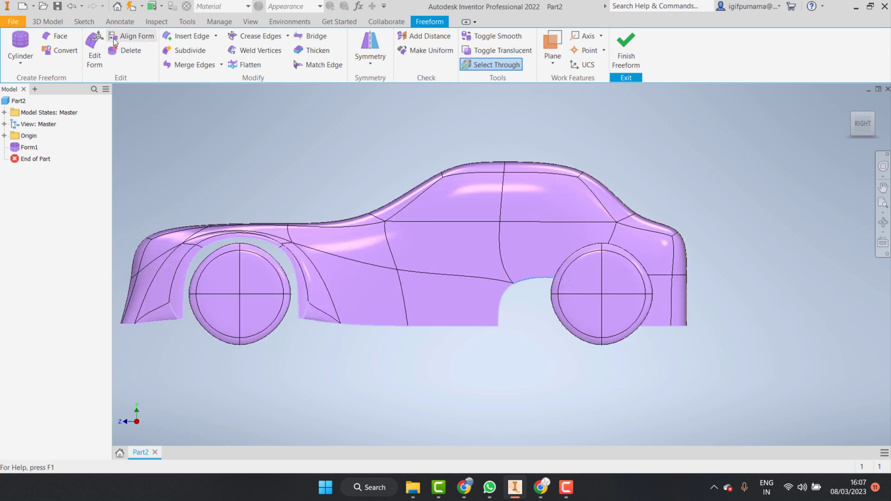
Step: Pull the rear wheel-arch edge up and back with the planar handle and apply
{"action": "left_click", "coordinate": [94, 51]}
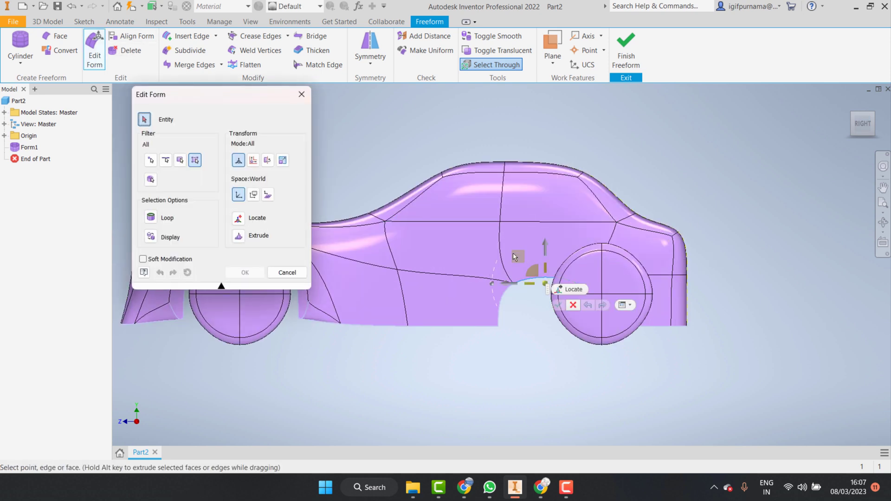
{"action": "left_click_drag", "start_coordinate": [514, 254], "coordinate": [582, 212]}
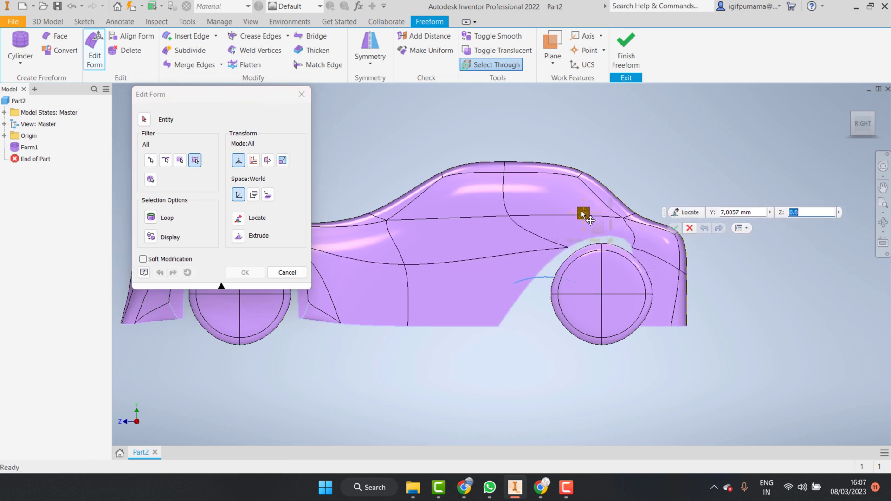
{"action": "left_click", "coordinate": [245, 272]}
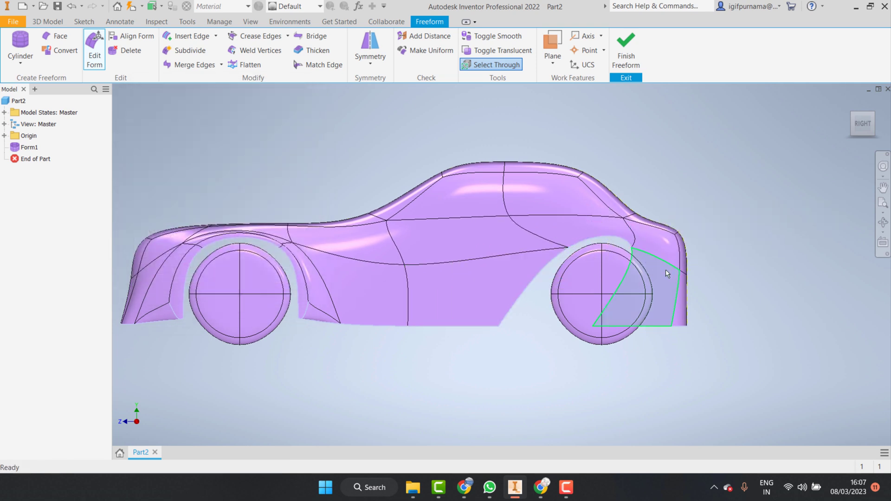
{"action": "scroll", "coordinate": [666, 270], "scroll_direction": "down", "scroll_amount": 3}
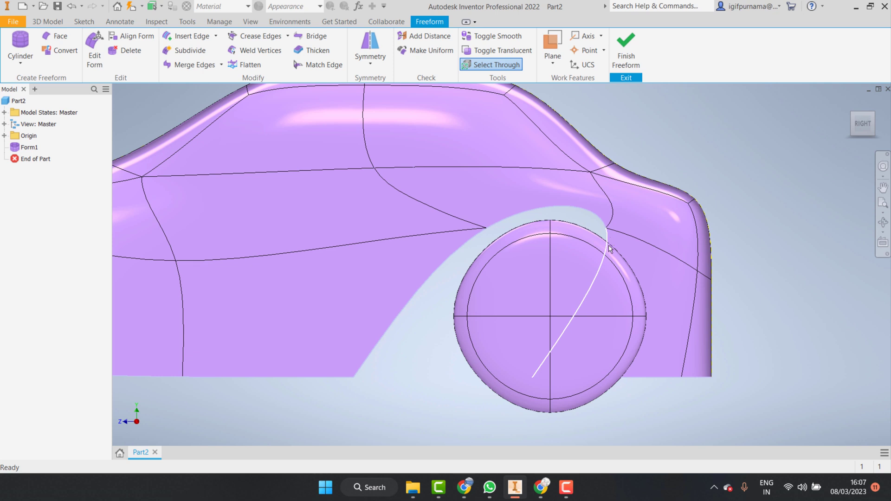
Step: Try moving the body face over the rear wheel, undo it, and cancel the edit
{"action": "left_click", "coordinate": [92, 45]}
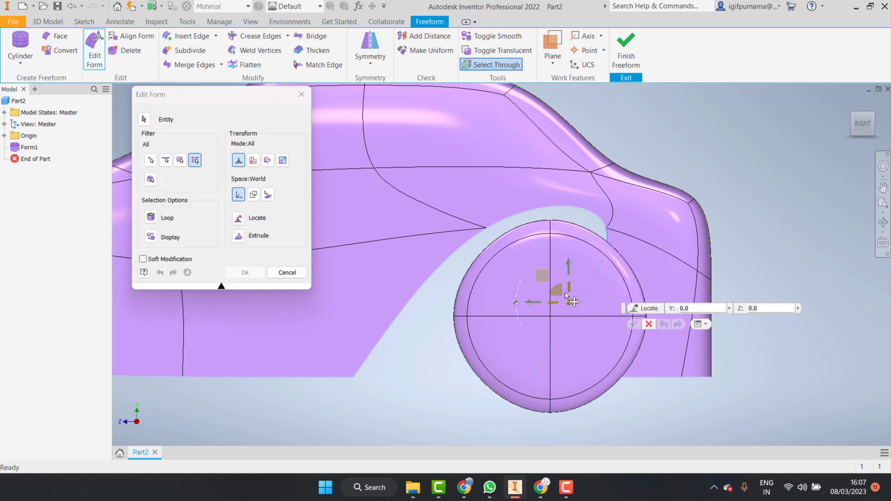
{"action": "left_click_drag", "start_coordinate": [566, 293], "coordinate": [617, 304]}
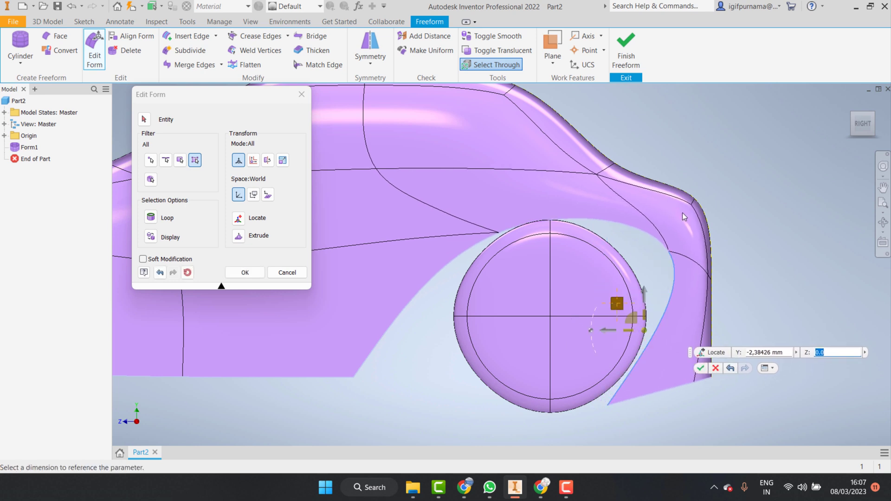
{"action": "key", "text": "ctrl+z"}
{"action": "left_click_drag", "start_coordinate": [531, 306], "coordinate": [641, 354]}
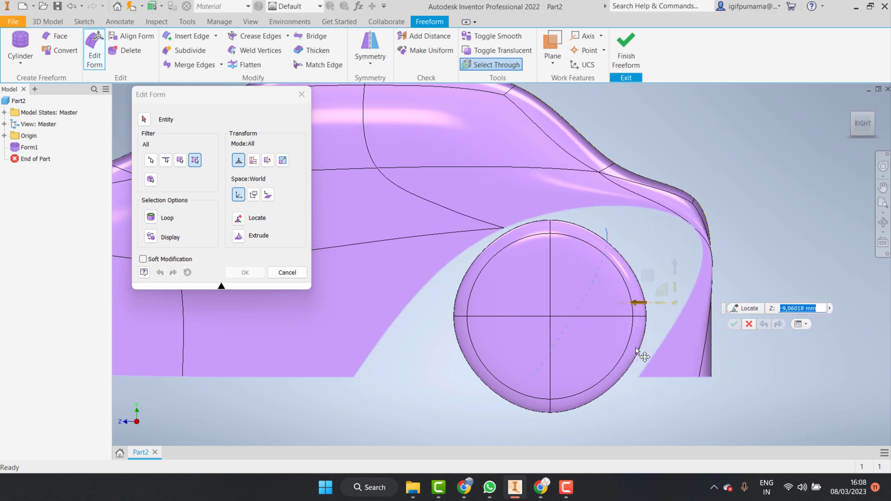
{"action": "left_click", "coordinate": [276, 274]}
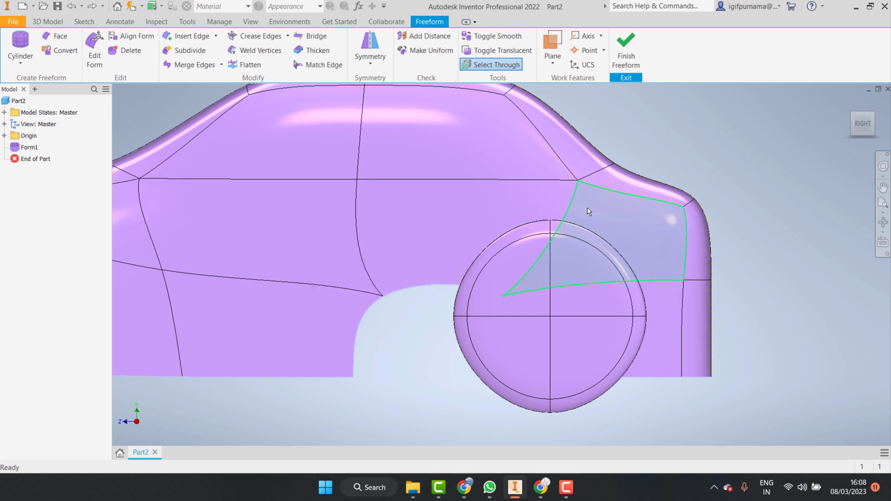
Step: Raise the rear wheel-arch edge and push the face over the rear wheel rearward
{"action": "double_click", "coordinate": [441, 284]}
{"action": "mouse_move", "coordinate": [442, 255]}
{"action": "left_mouse_down"}
{"action": "mouse_move", "coordinate": [452, 158]}
{"action": "mouse_move", "coordinate": [450, 168]}
{"action": "left_mouse_up"}
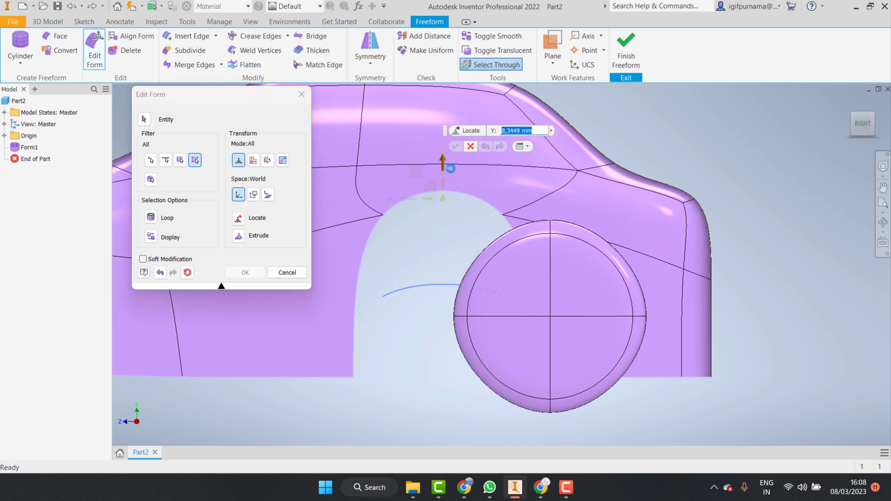
{"action": "left_click", "coordinate": [245, 272]}
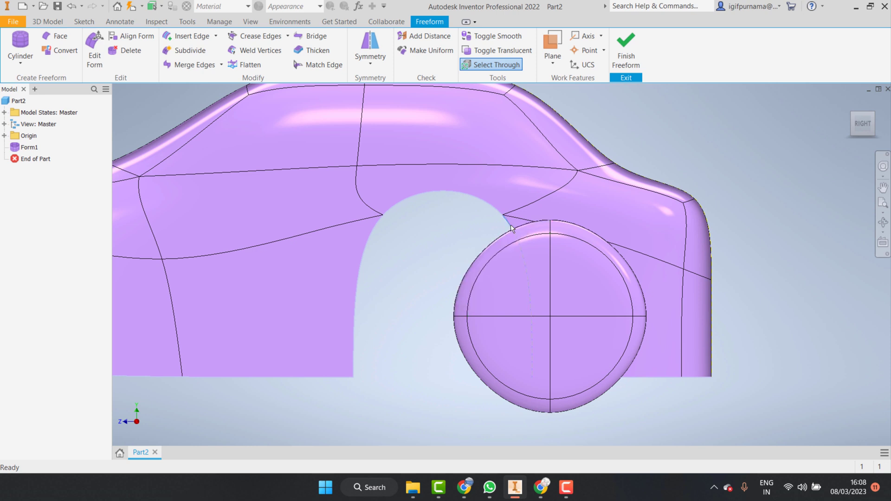
{"action": "double_click", "coordinate": [377, 191]}
{"action": "left_click", "coordinate": [483, 291]}
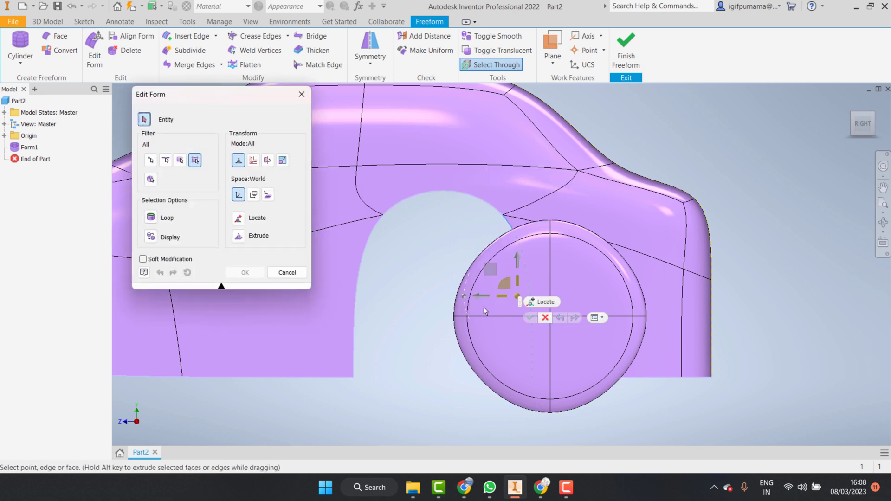
{"action": "left_click_drag", "start_coordinate": [478, 298], "coordinate": [622, 317]}
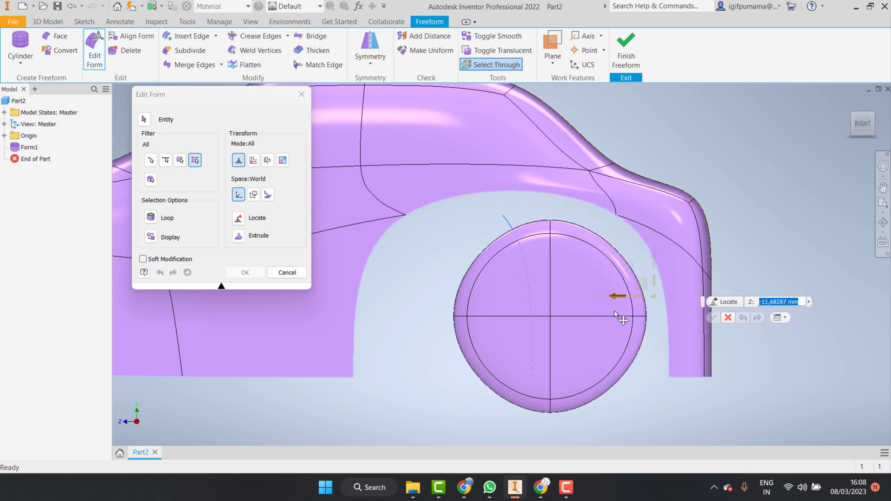
{"action": "left_click_drag", "start_coordinate": [622, 317], "coordinate": [625, 291]}
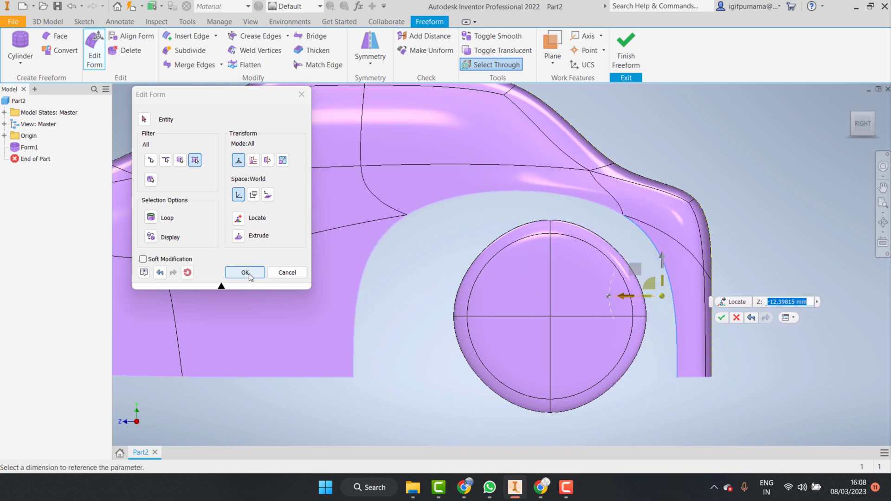
{"action": "left_click", "coordinate": [249, 273]}
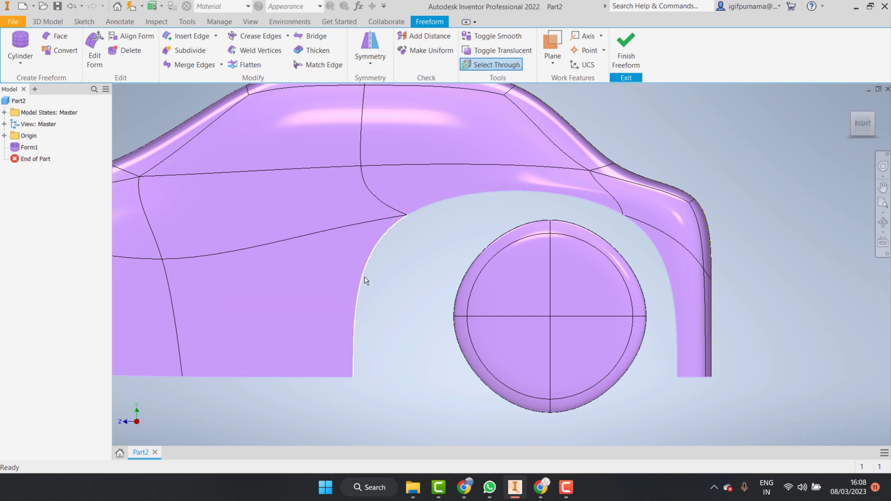
Step: Move the arch's front edge toward the wheel and lower the top of the rear arch
{"action": "double_click", "coordinate": [358, 310]}
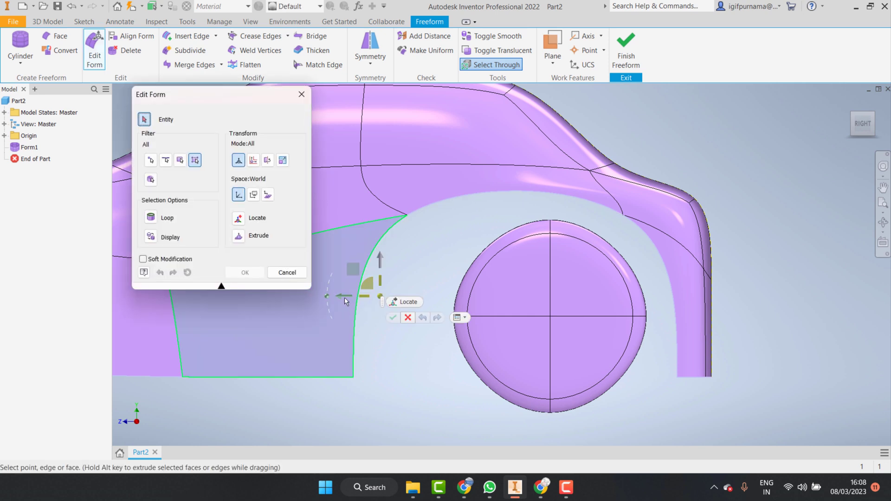
{"action": "left_click_drag", "start_coordinate": [345, 297], "coordinate": [395, 311]}
{"action": "left_click_drag", "start_coordinate": [403, 317], "coordinate": [403, 314]}
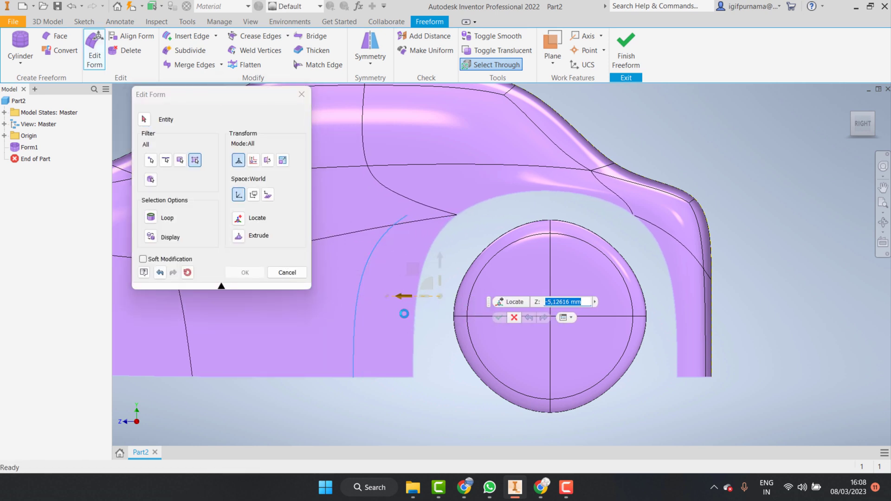
{"action": "left_click", "coordinate": [245, 273]}
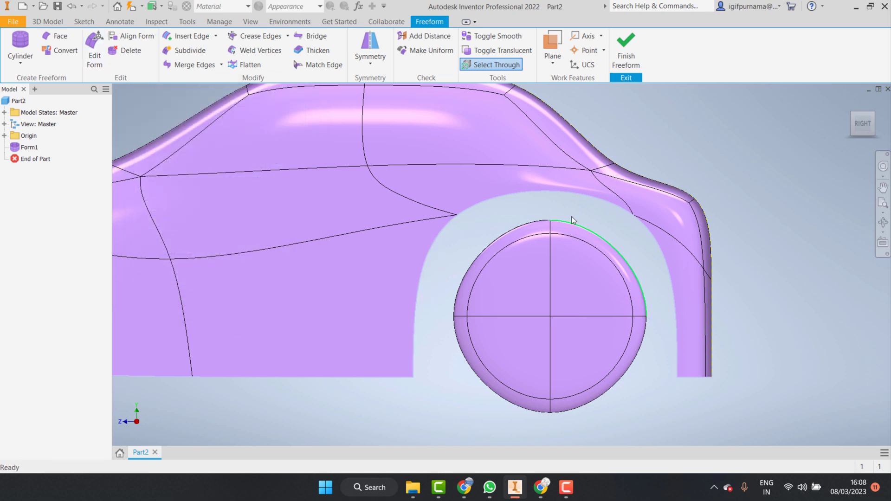
{"action": "double_click", "coordinate": [534, 189]}
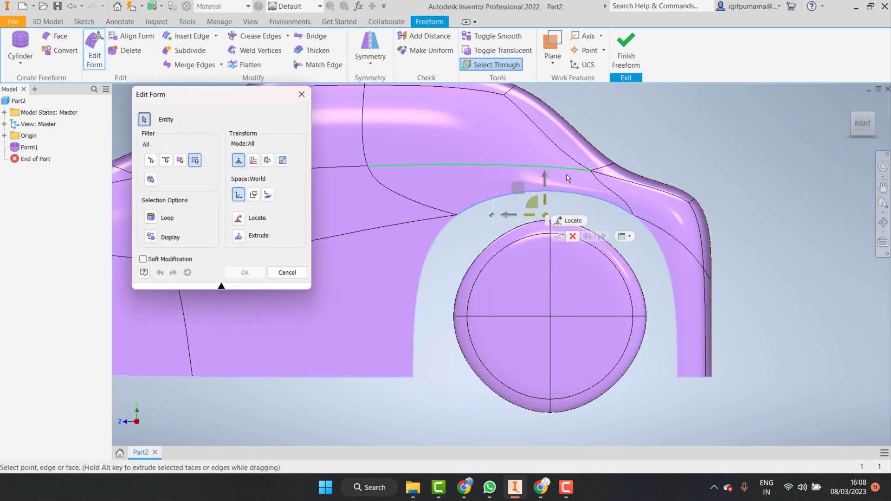
{"action": "left_click_drag", "start_coordinate": [544, 179], "coordinate": [324, 265]}
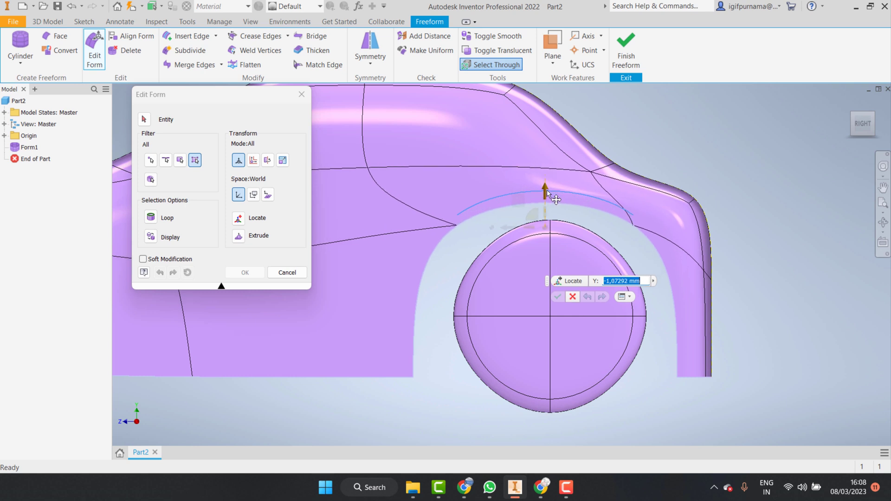
{"action": "left_click", "coordinate": [245, 273]}
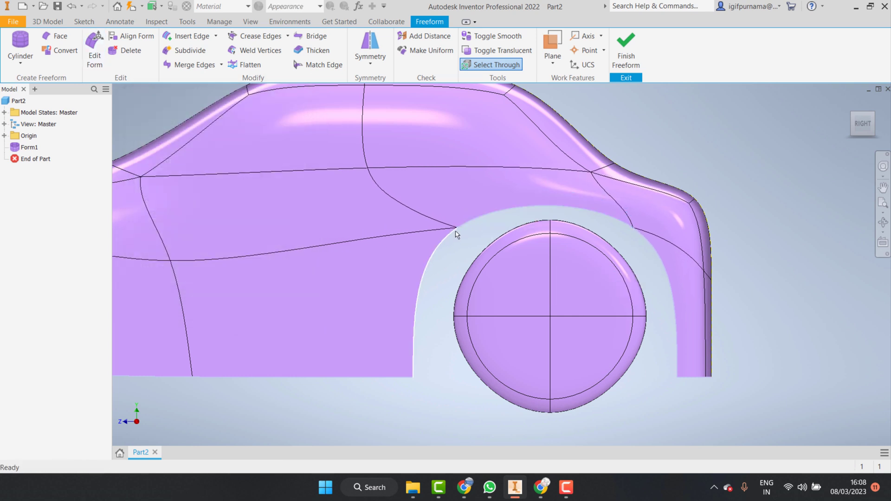
Step: Lower the arch's front top corner slightly and nudge its lower front vertex toward the wheel
{"action": "double_click", "coordinate": [457, 228]}
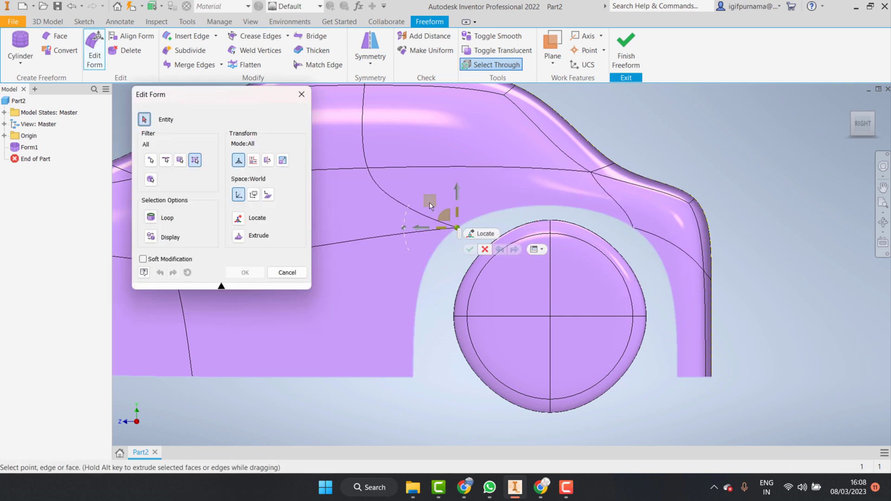
{"action": "left_click_drag", "start_coordinate": [430, 202], "coordinate": [431, 203]}
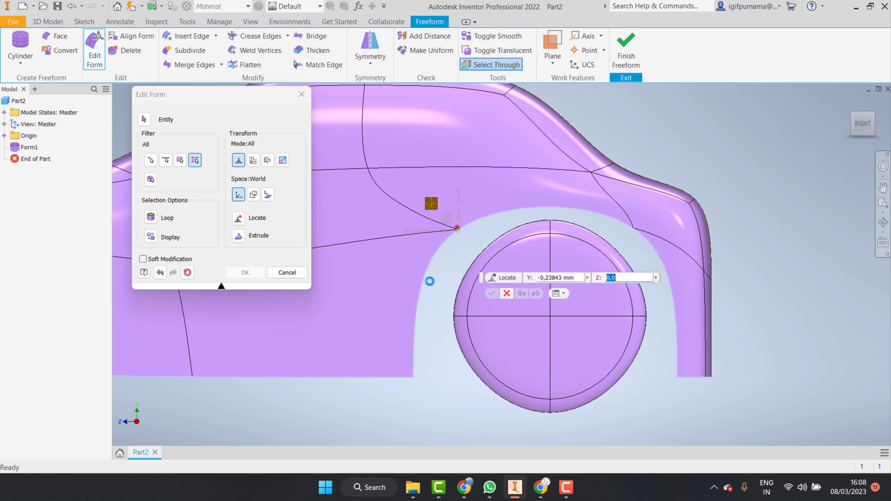
{"action": "left_click", "coordinate": [247, 273]}
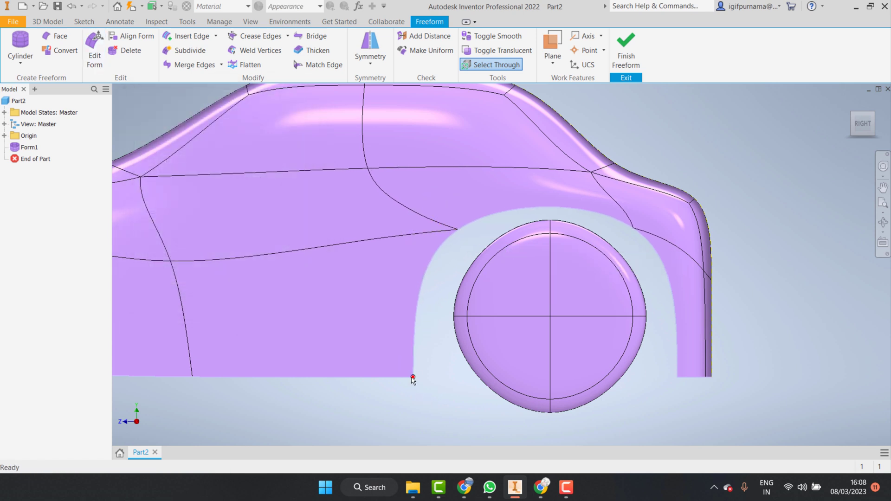
{"action": "left_click", "coordinate": [413, 377]}
{"action": "key", "text": "e"}
{"action": "key", "text": "Return"}
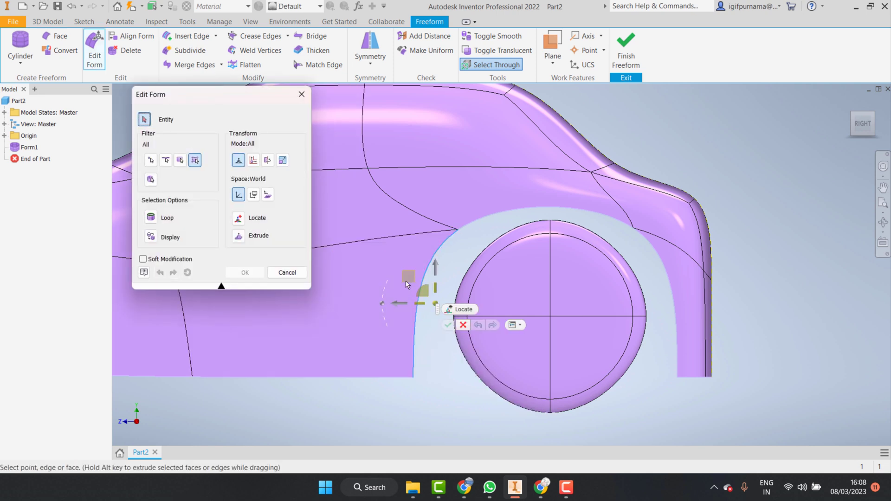
{"action": "left_click_drag", "start_coordinate": [409, 276], "coordinate": [413, 277]}
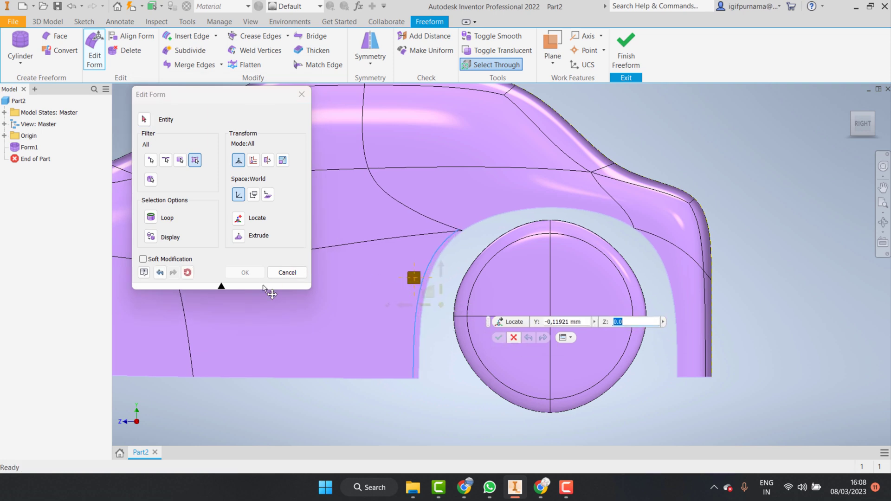
{"action": "left_click", "coordinate": [245, 274]}
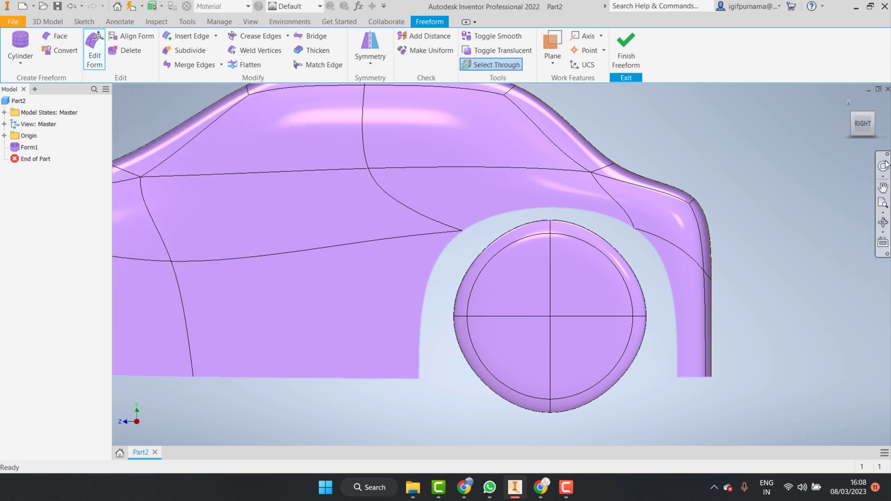
Step: Return to the home view and select the front and upper edges of the rear wheel arch
{"action": "left_click", "coordinate": [848, 100]}
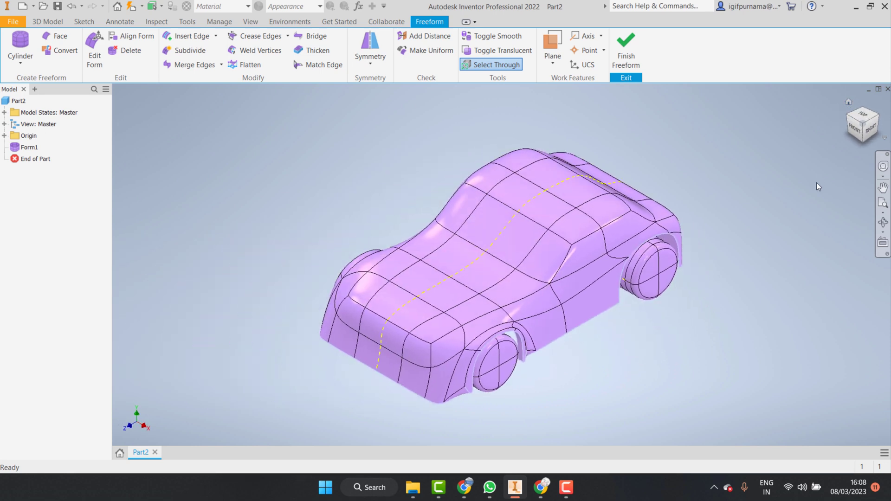
{"action": "scroll", "coordinate": [577, 302], "scroll_direction": "up", "scroll_amount": 5}
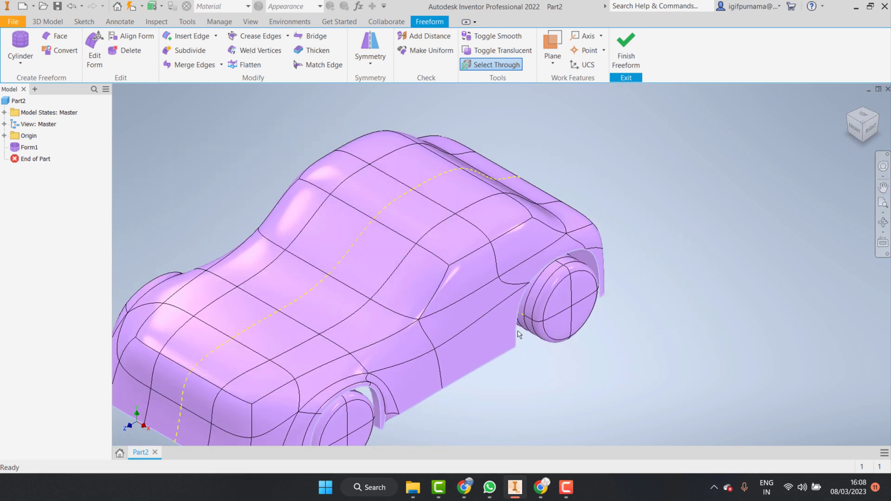
{"action": "scroll", "coordinate": [519, 334], "scroll_direction": "up", "scroll_amount": 5}
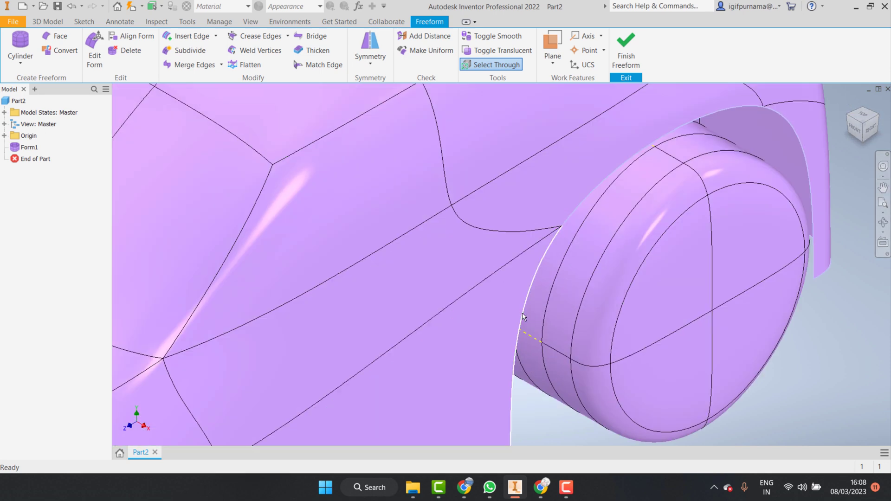
{"action": "left_click", "coordinate": [522, 317]}
{"action": "left_click", "coordinate": [612, 176], "text": "ctrl"}
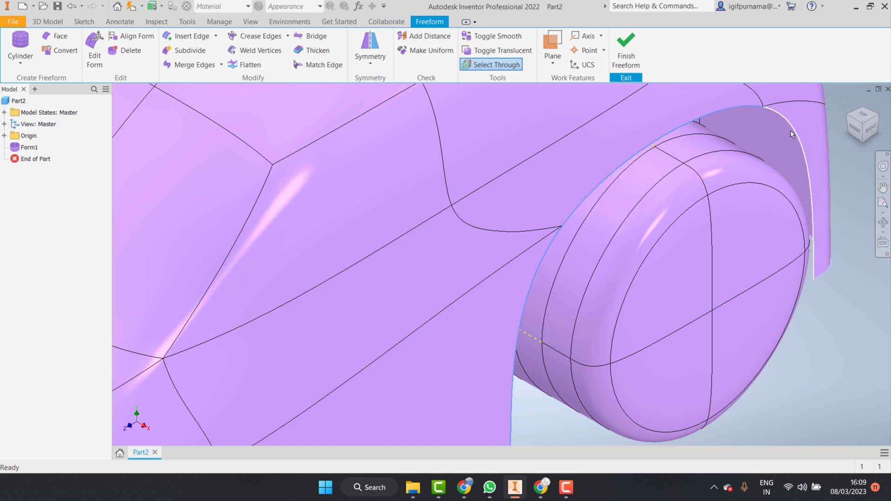
Step: Extrude the selected arch edges, scale them uniformly to 0.872845, and apply
{"action": "double_click", "coordinate": [793, 134]}
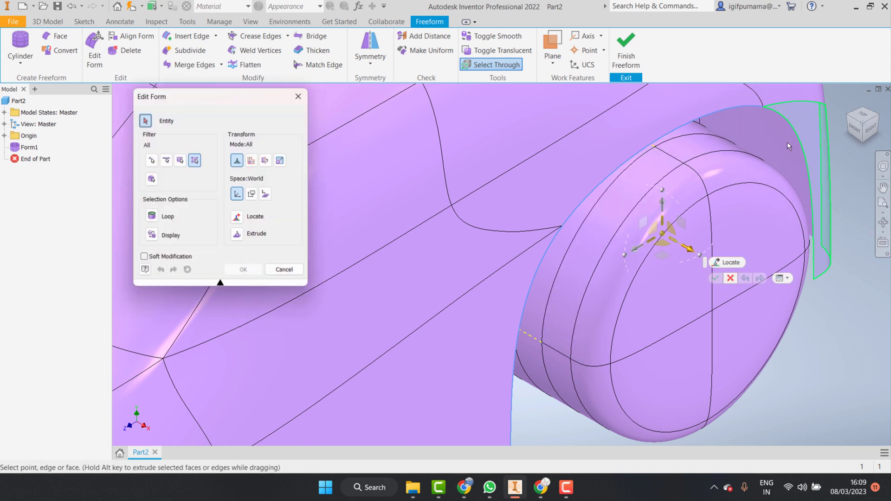
{"action": "scroll", "coordinate": [604, 225], "scroll_direction": "down", "scroll_amount": 5}
{"action": "scroll", "coordinate": [602, 224], "scroll_direction": "up", "scroll_amount": 4}
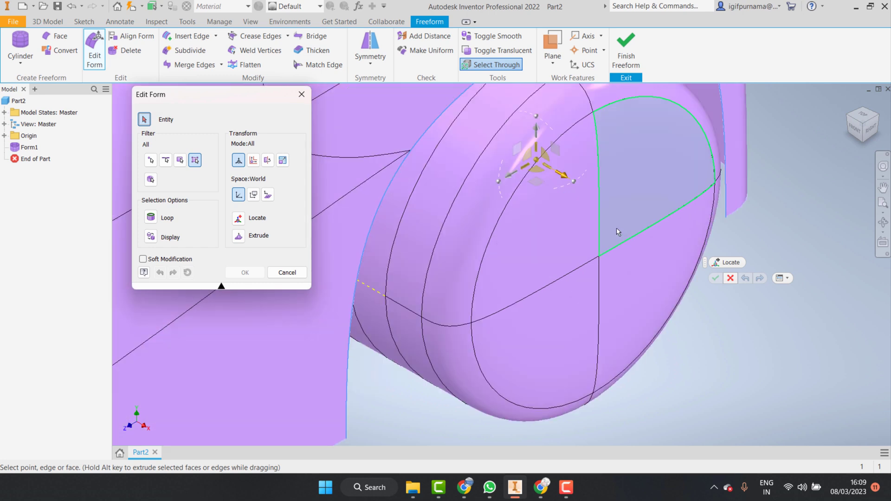
{"action": "left_click", "coordinate": [242, 239]}
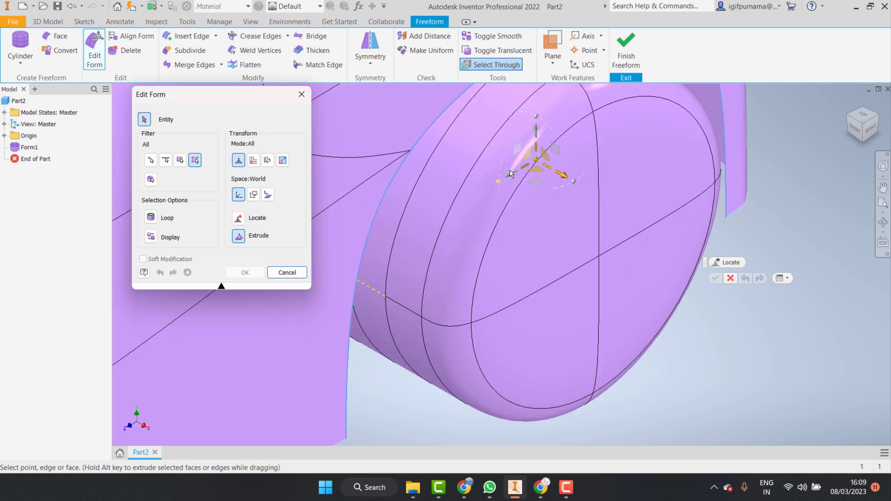
{"action": "left_click", "coordinate": [536, 162]}
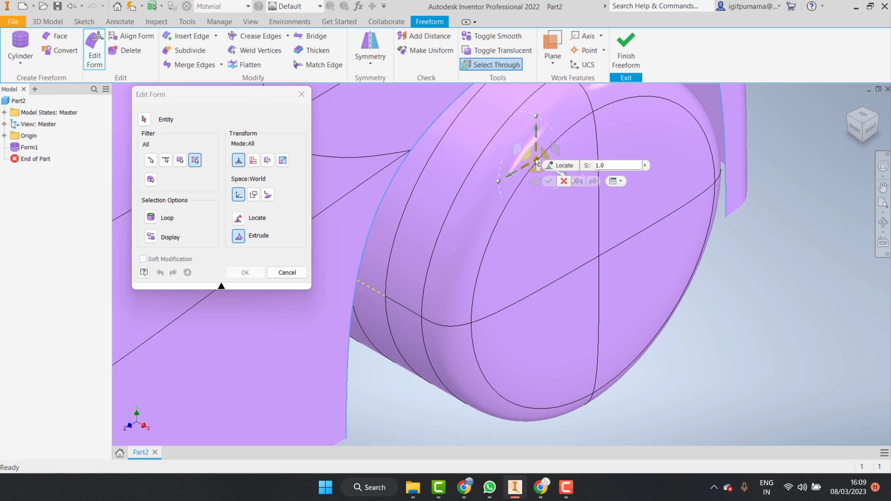
{"action": "left_click_drag", "start_coordinate": [536, 163], "coordinate": [536, 167]}
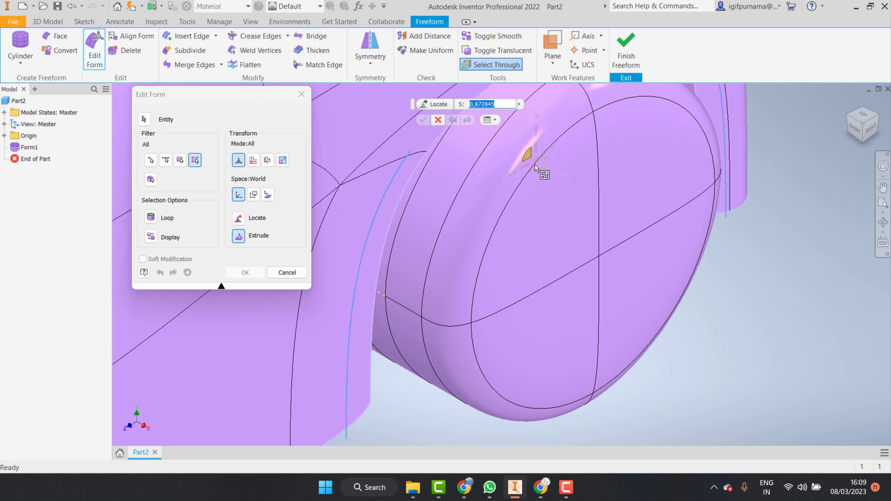
{"action": "left_click", "coordinate": [871, 128]}
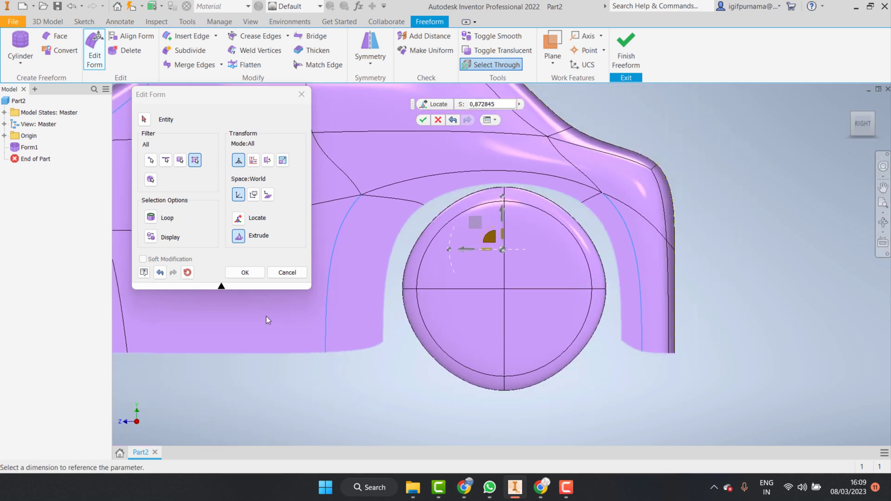
{"action": "left_click", "coordinate": [245, 272]}
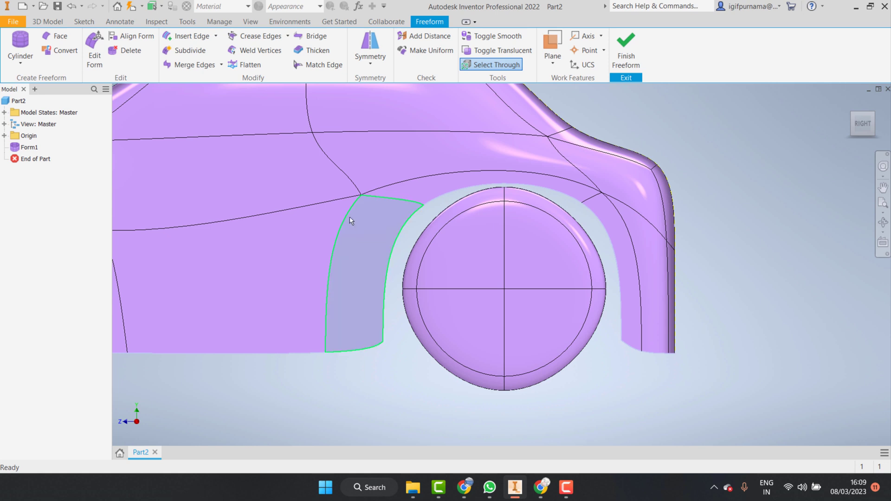
{"action": "double_click", "coordinate": [327, 335]}
{"action": "scroll", "coordinate": [353, 332], "scroll_direction": "down", "scroll_amount": 2}
{"action": "scroll", "coordinate": [362, 332], "scroll_direction": "down", "scroll_amount": 3}
{"action": "scroll", "coordinate": [367, 332], "scroll_direction": "down", "scroll_amount": 2}
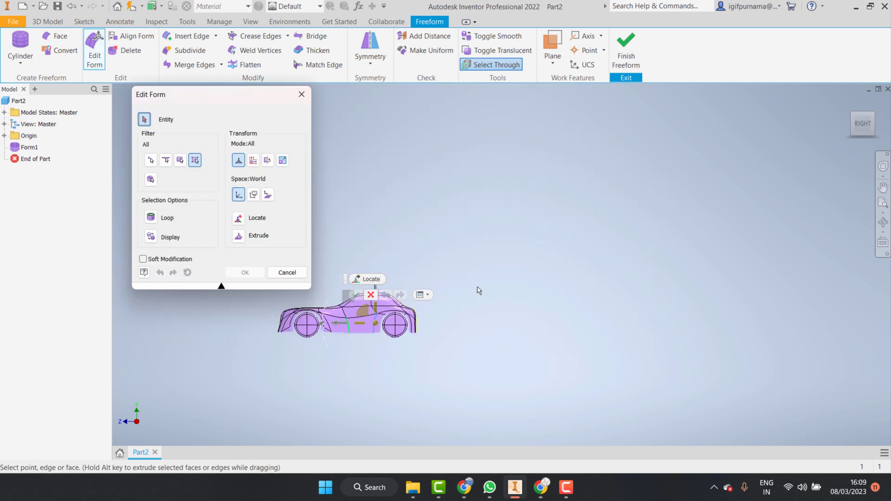
{"action": "scroll", "coordinate": [511, 283], "scroll_direction": "down", "scroll_amount": 2}
{"action": "scroll", "coordinate": [594, 290], "scroll_direction": "up", "scroll_amount": 2}
{"action": "scroll", "coordinate": [594, 293], "scroll_direction": "up", "scroll_amount": 2}
{"action": "scroll", "coordinate": [581, 299], "scroll_direction": "up", "scroll_amount": 4}
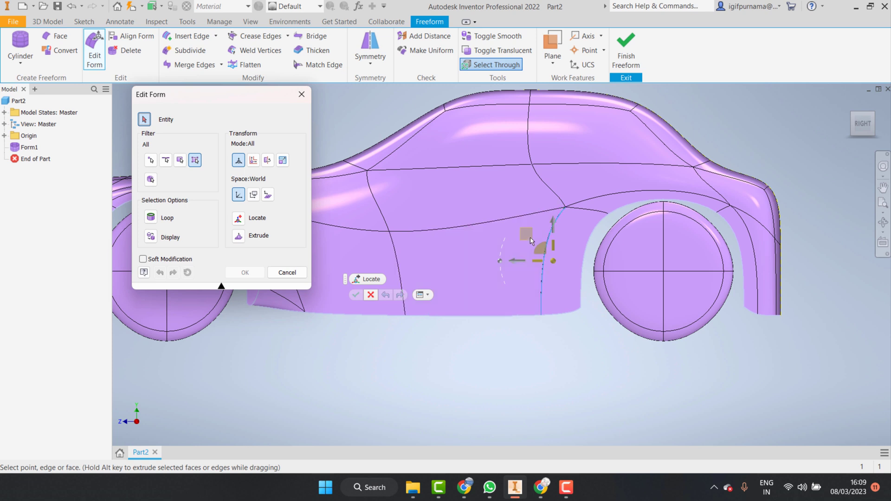
{"action": "left_click_drag", "start_coordinate": [531, 239], "coordinate": [545, 239]}
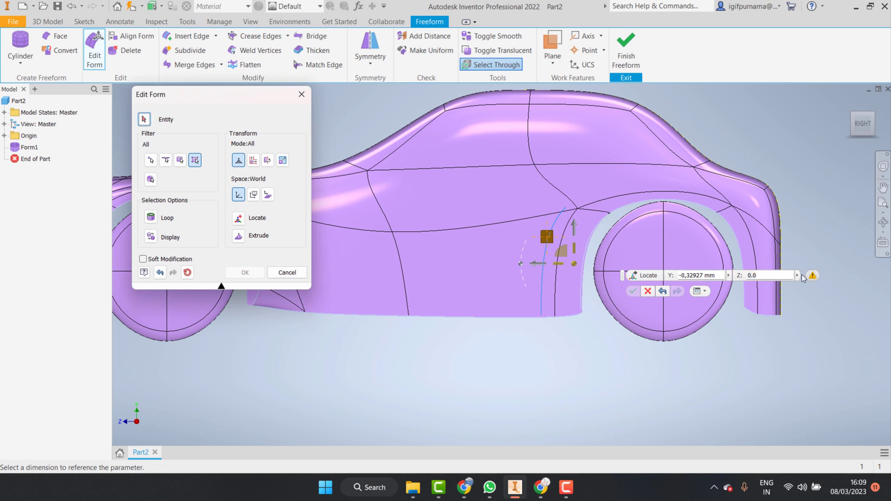
{"action": "left_click", "coordinate": [281, 273]}
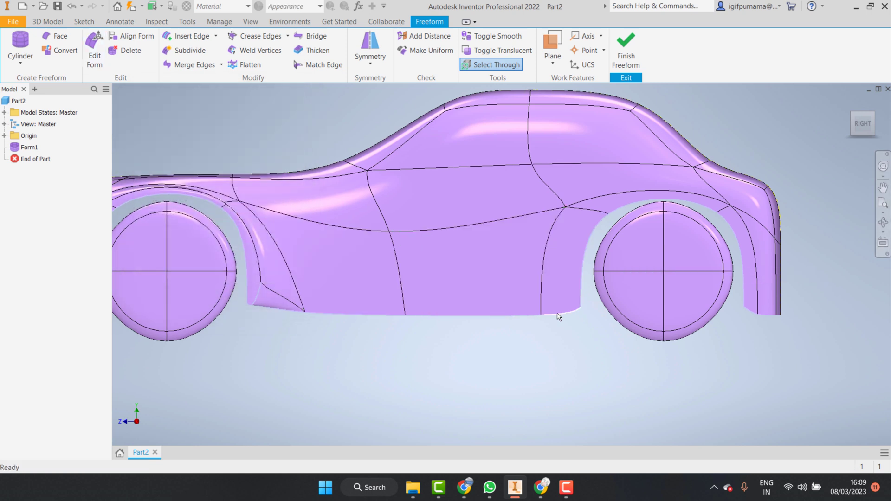
{"action": "double_click", "coordinate": [541, 301]}
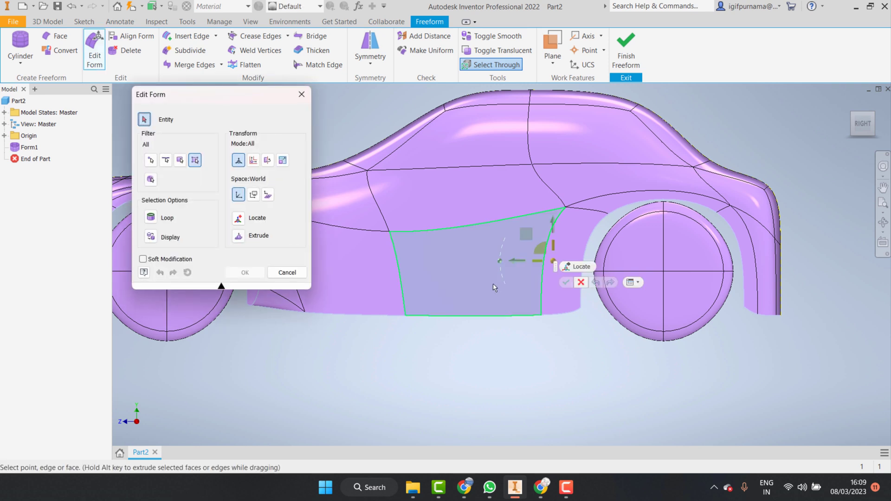
{"action": "left_click_drag", "start_coordinate": [525, 262], "coordinate": [534, 261]}
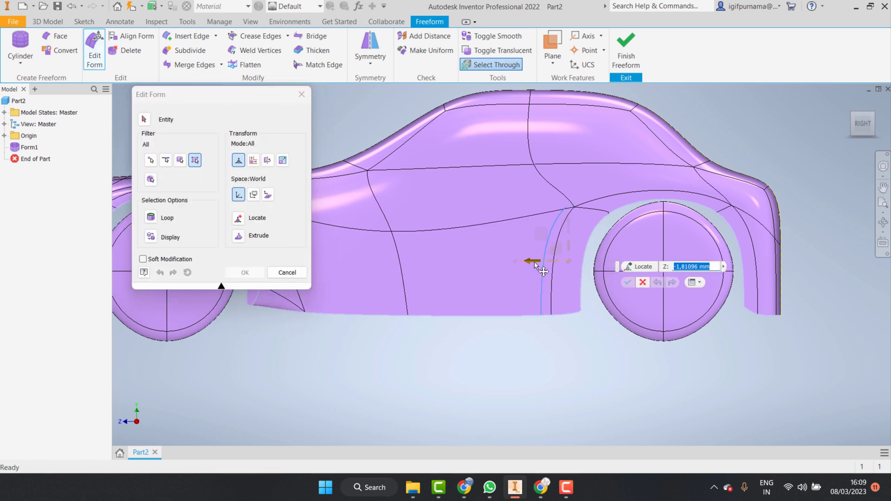
{"action": "left_click", "coordinate": [648, 282]}
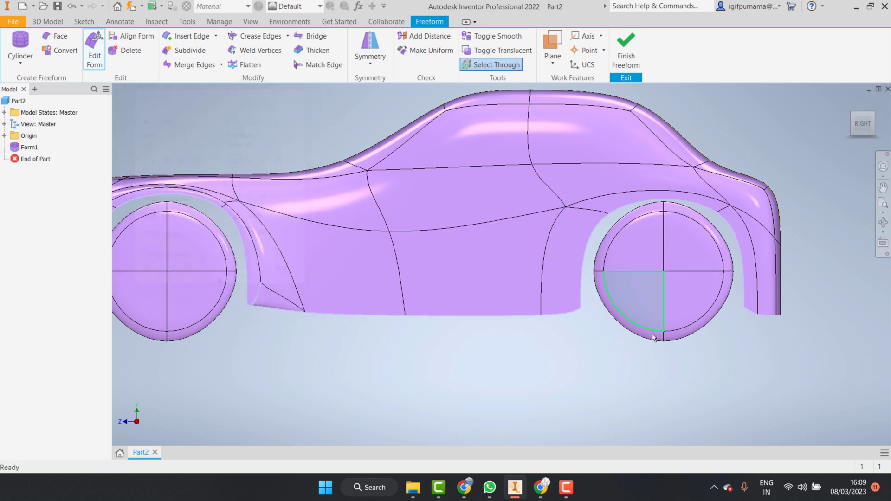
Step: Orbit beneath the car, select the rear arch lip faces, and drag them about 1.07 mm along X
{"action": "left_click", "coordinate": [883, 223]}
{"action": "left_click_drag", "start_coordinate": [561, 254], "coordinate": [580, 327]}
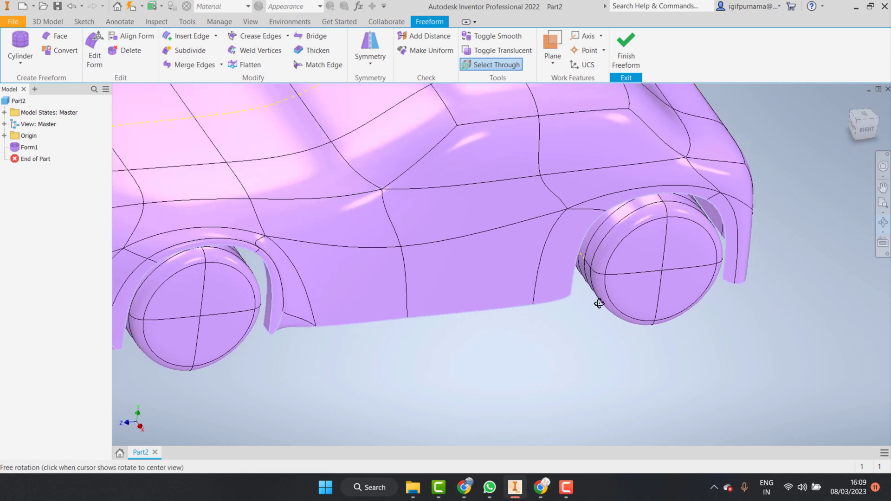
{"action": "right_click", "coordinate": [574, 253]}
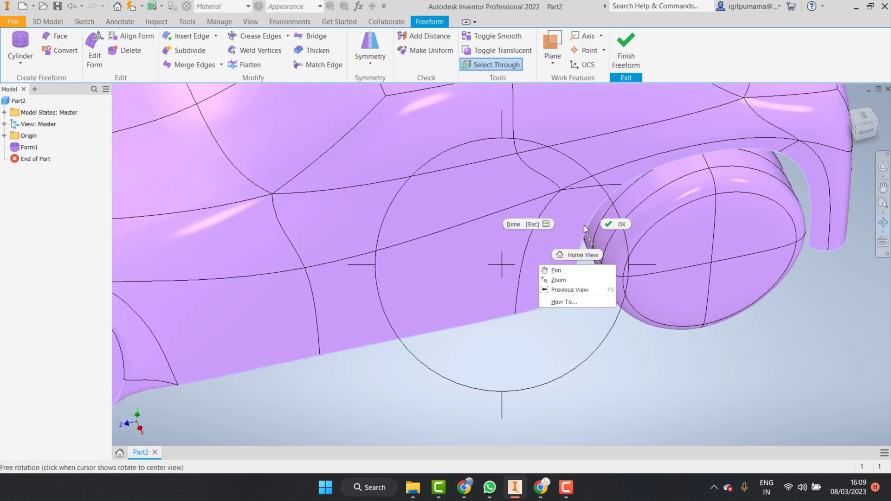
{"action": "left_click", "coordinate": [533, 225]}
{"action": "left_click", "coordinate": [621, 179], "text": "ctrl"}
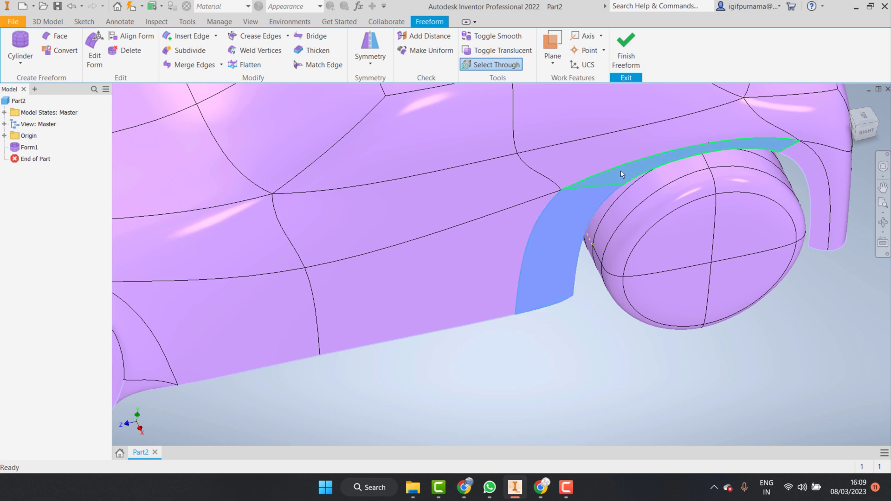
{"action": "double_click", "coordinate": [810, 163]}
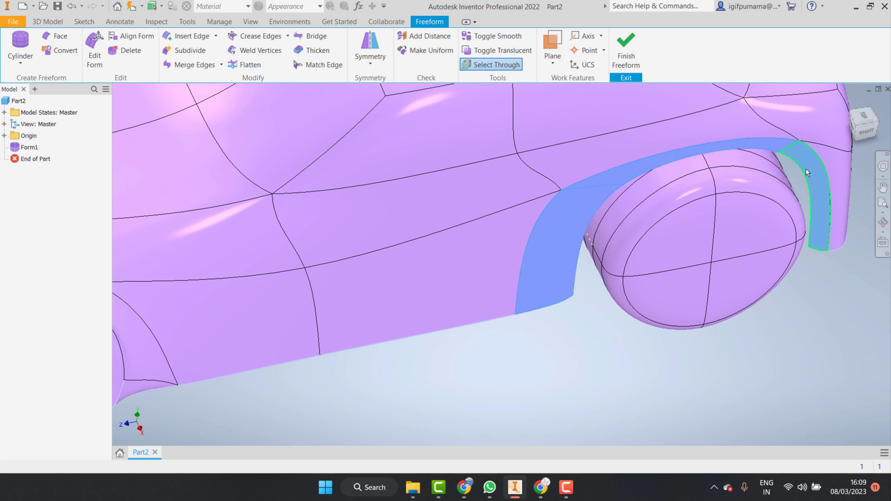
{"action": "left_click_drag", "start_coordinate": [703, 236], "coordinate": [707, 238]}
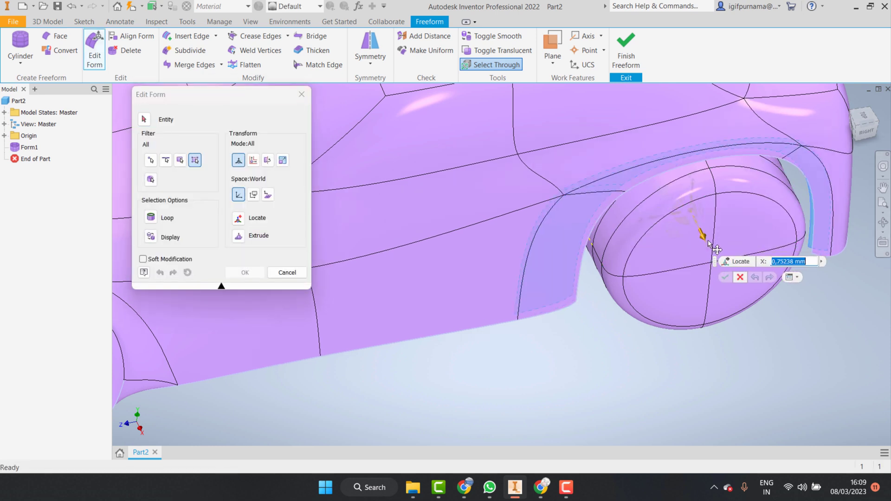
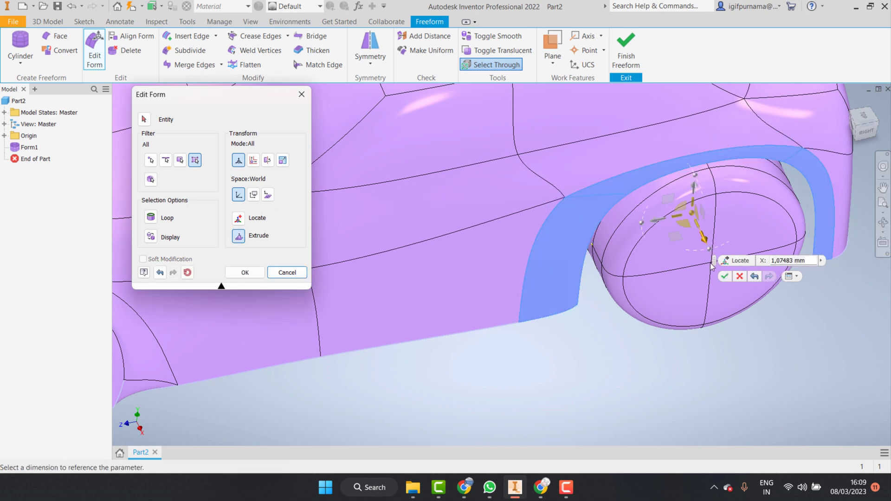
Step: Push the wheel-arch faces outward to about 1.29 mm, accept, and orbit to the side
{"action": "left_click_drag", "start_coordinate": [707, 246], "coordinate": [710, 250]}
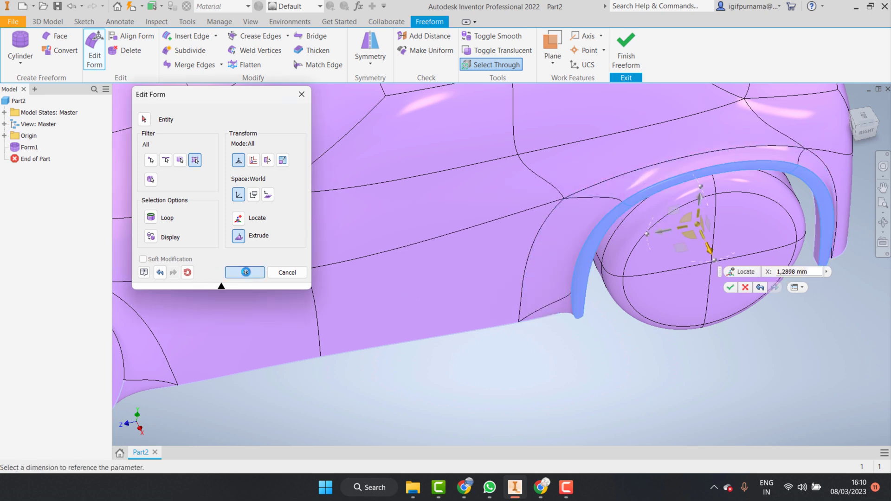
{"action": "left_click", "coordinate": [245, 273]}
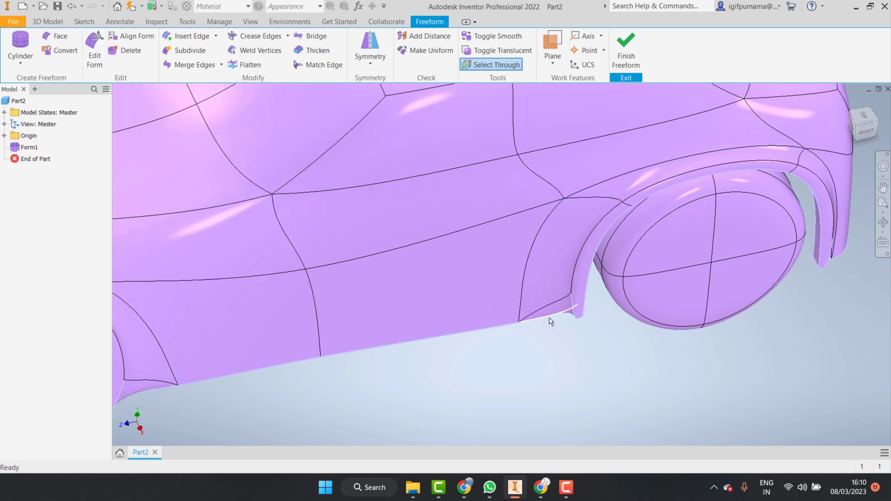
{"action": "scroll", "coordinate": [555, 347], "scroll_direction": "down", "scroll_amount": 3}
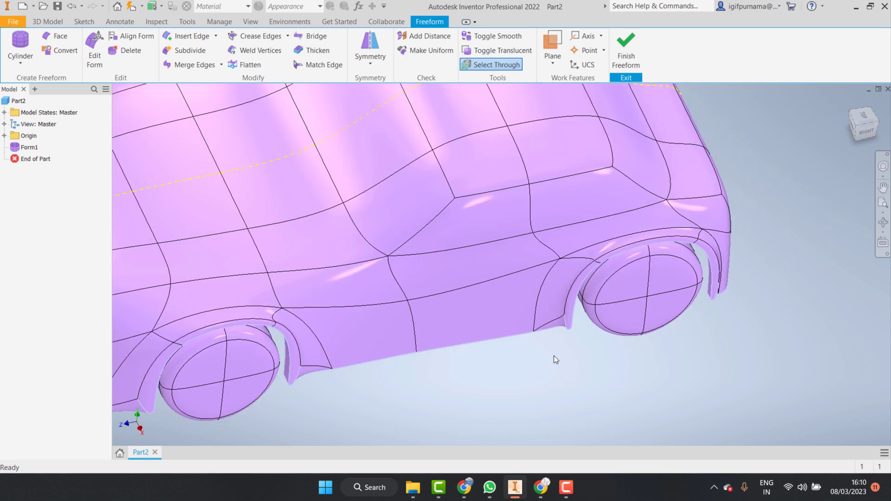
{"action": "left_click", "coordinate": [883, 222]}
{"action": "left_click_drag", "start_coordinate": [547, 295], "coordinate": [509, 246]}
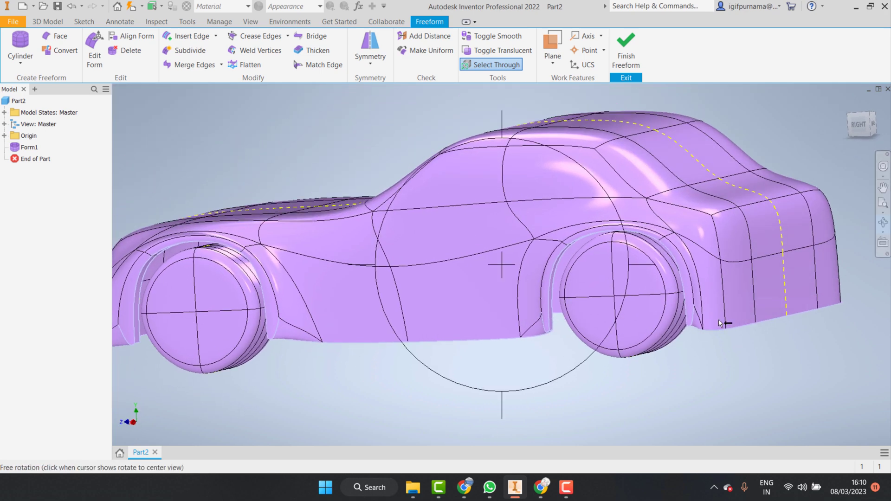
{"action": "scroll", "coordinate": [604, 278], "scroll_direction": "up", "scroll_amount": 5}
{"action": "right_click", "coordinate": [673, 297]}
{"action": "key", "text": "Escape"}
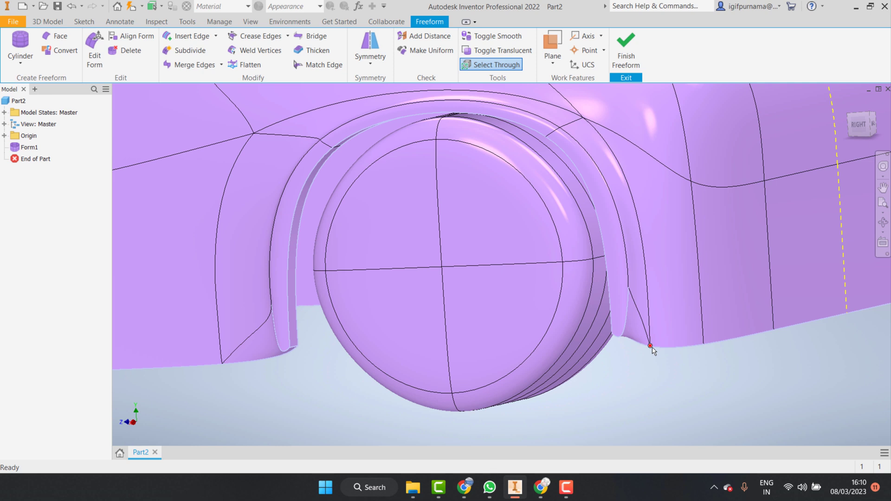
Step: Try moving the vertex behind the rear wheel sideways, then discard that vertex edit
{"action": "double_click", "coordinate": [650, 346]}
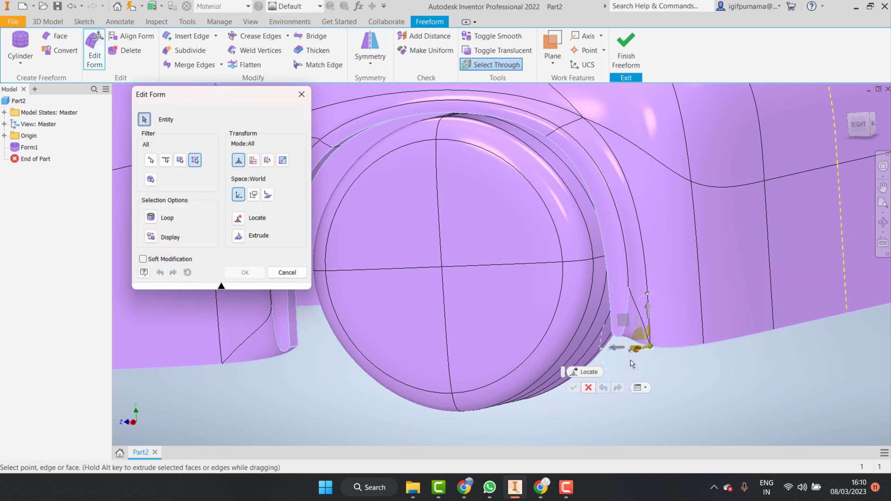
{"action": "left_click_drag", "start_coordinate": [615, 351], "coordinate": [687, 367]}
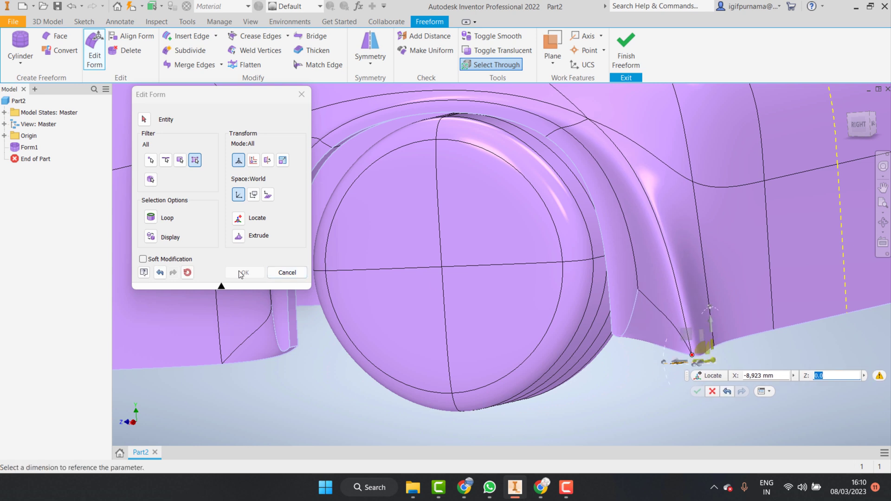
{"action": "left_click", "coordinate": [238, 271]}
{"action": "scroll", "coordinate": [369, 333], "scroll_direction": "up", "scroll_amount": 3}
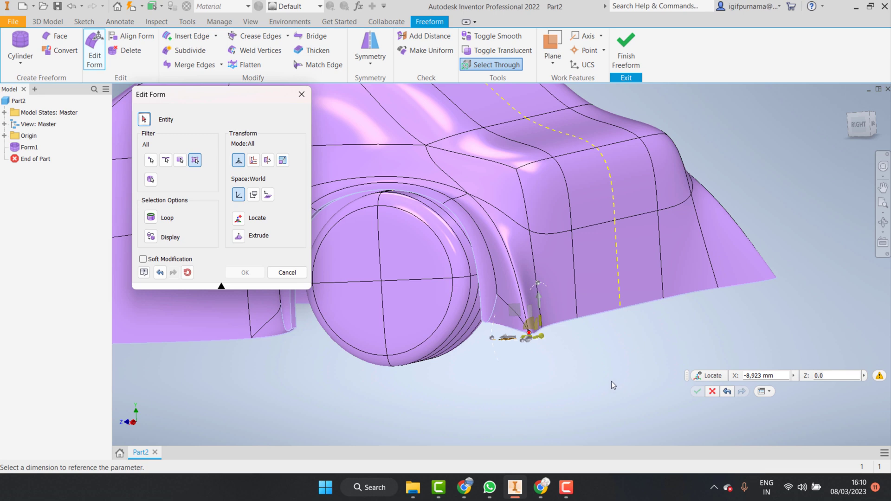
{"action": "left_click", "coordinate": [287, 273]}
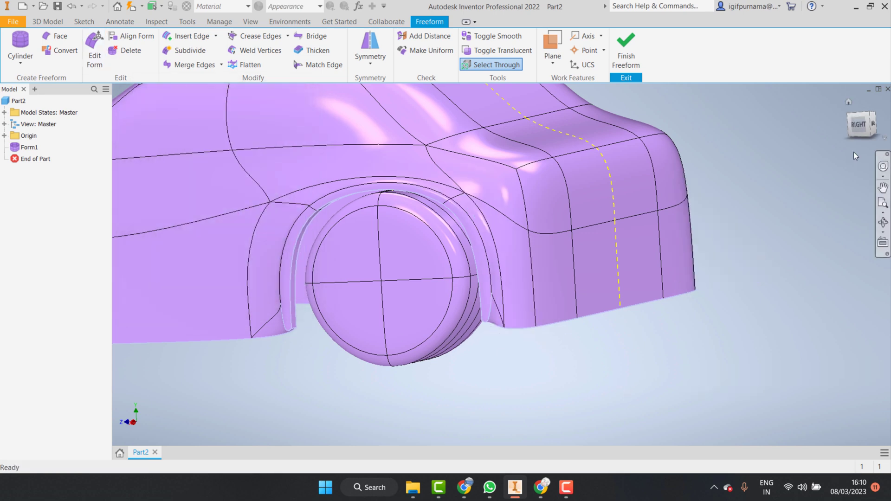
Step: From the right view, shift the rear wheel-arch edge to about -2.69 mm in Z
{"action": "left_click", "coordinate": [856, 125]}
{"action": "scroll", "coordinate": [618, 261], "scroll_direction": "down", "scroll_amount": 3}
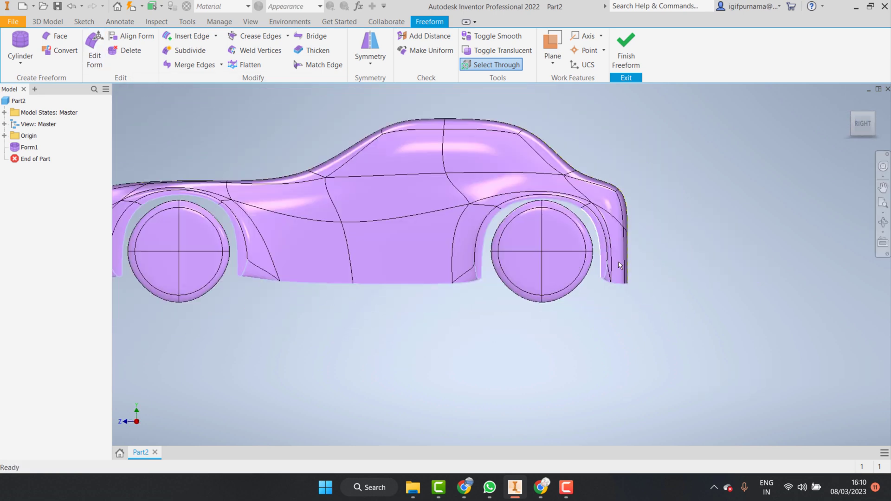
{"action": "scroll", "coordinate": [595, 335], "scroll_direction": "down", "scroll_amount": 5}
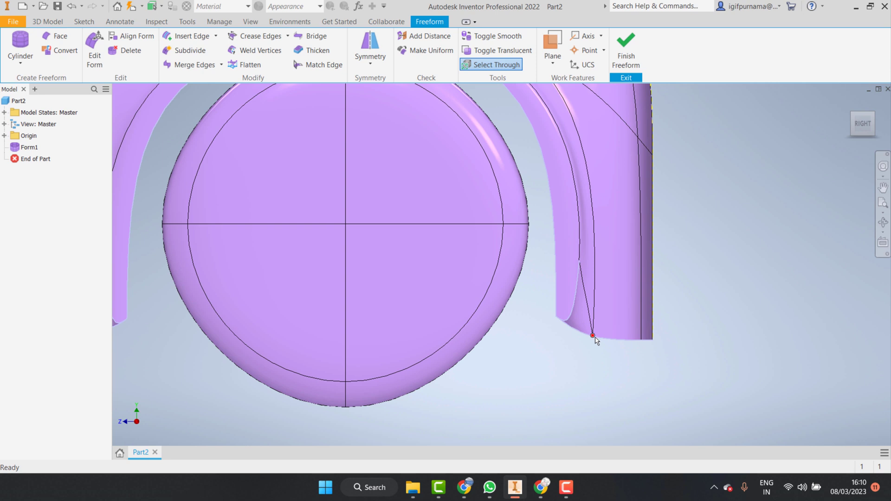
{"action": "double_click", "coordinate": [597, 259]}
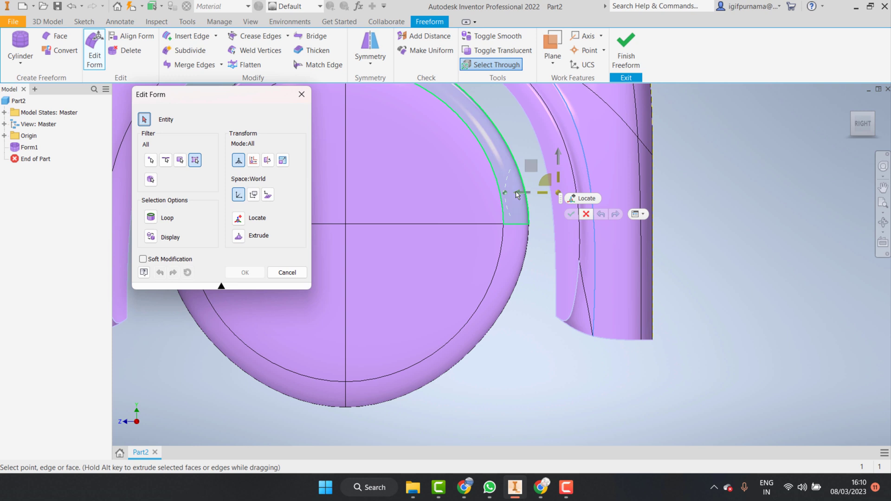
{"action": "left_click_drag", "start_coordinate": [521, 195], "coordinate": [583, 209]}
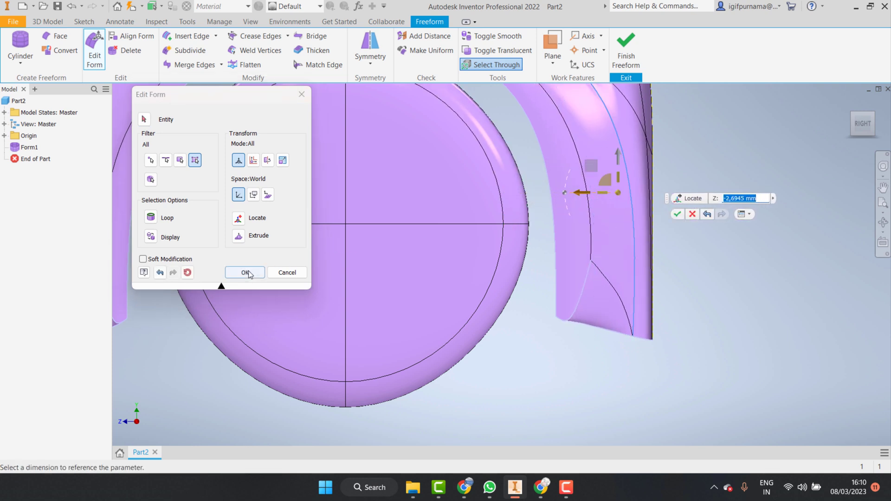
{"action": "left_click", "coordinate": [245, 273]}
Step: Raise the edge above the rear wheel about 1.38 mm for a taller arch crown
{"action": "scroll", "coordinate": [534, 341], "scroll_direction": "down", "scroll_amount": 3}
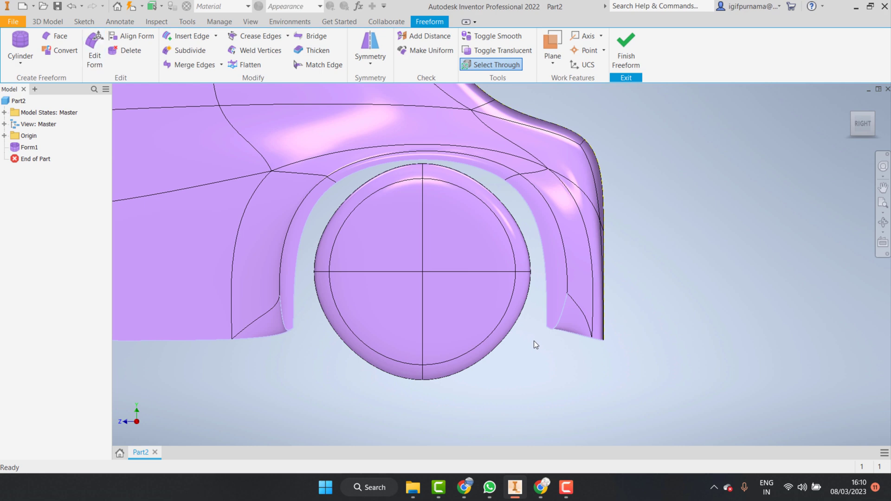
{"action": "left_click", "coordinate": [885, 224]}
{"action": "left_click_drag", "start_coordinate": [506, 239], "coordinate": [519, 248]}
{"action": "right_click", "coordinate": [518, 248]}
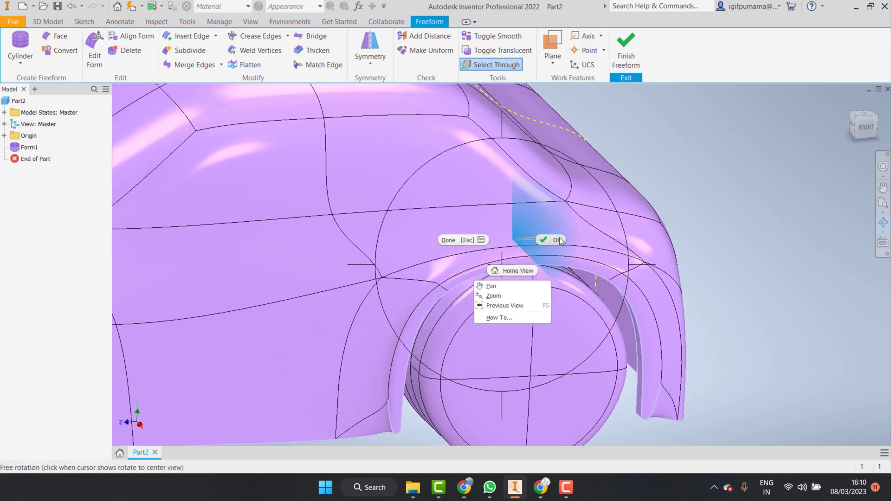
{"action": "left_click", "coordinate": [559, 240]}
{"action": "double_click", "coordinate": [531, 251]}
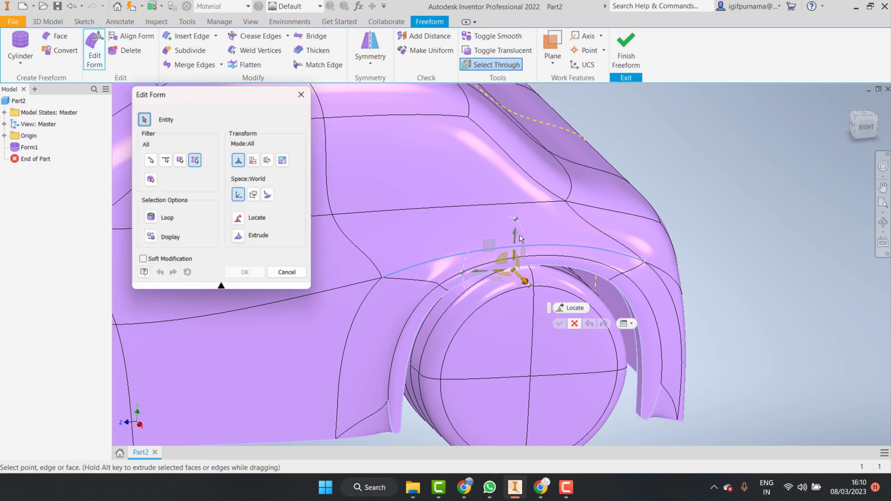
{"action": "left_click_drag", "start_coordinate": [516, 224], "coordinate": [516, 212]}
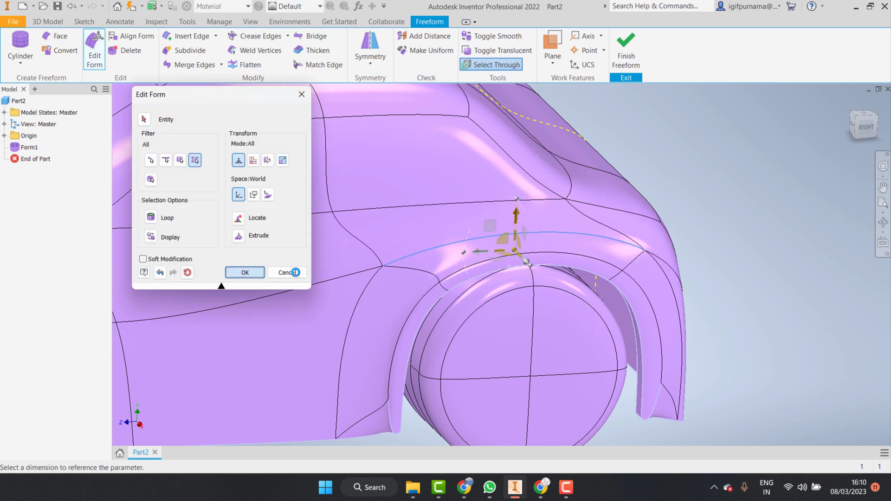
{"action": "left_click", "coordinate": [244, 272]}
Step: Orbit the car round to view its back
{"action": "scroll", "coordinate": [525, 271], "scroll_direction": "up", "scroll_amount": 3}
{"action": "left_click", "coordinate": [883, 223]}
{"action": "left_click_drag", "start_coordinate": [417, 299], "coordinate": [284, 331]}
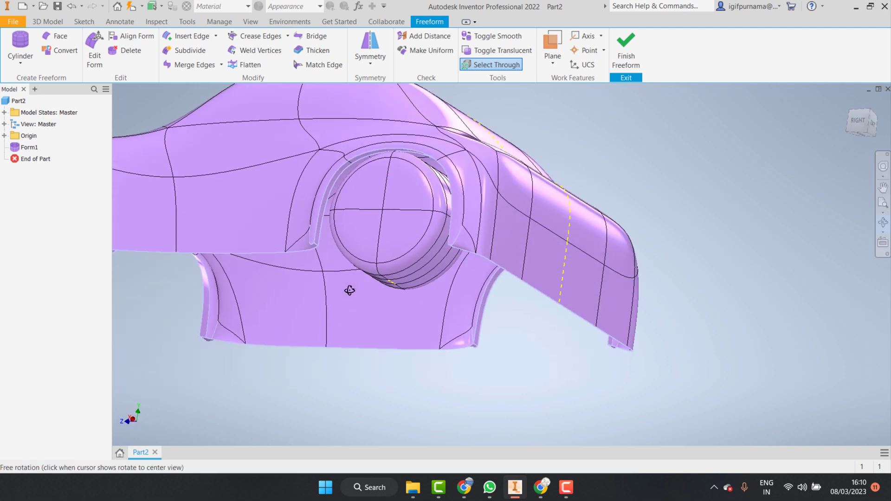
{"action": "right_click", "coordinate": [344, 308]}
Step: Shift two vertical rear edges along X by about -10.8 mm and -5.0 mm
{"action": "left_click", "coordinate": [362, 311]}
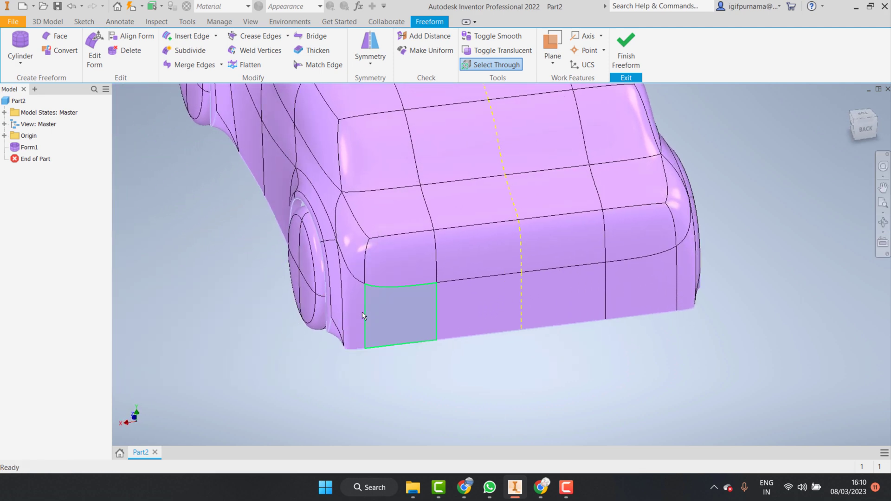
{"action": "double_click", "coordinate": [367, 267]}
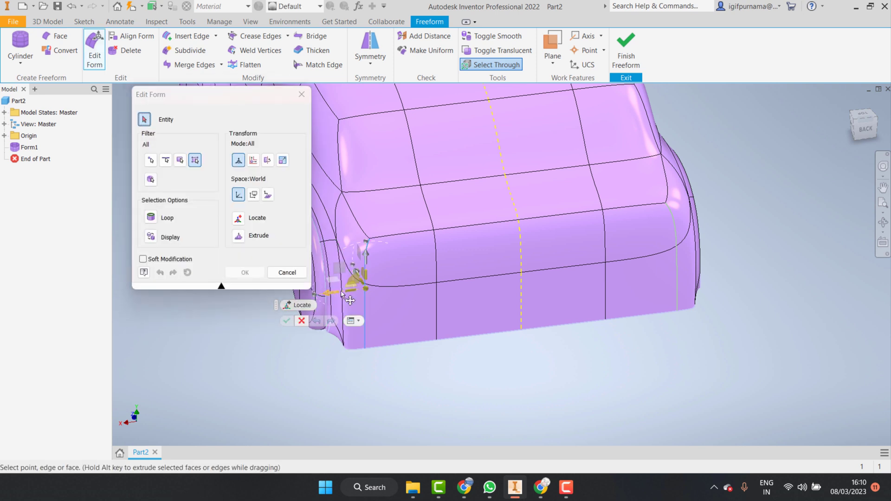
{"action": "left_click_drag", "start_coordinate": [344, 295], "coordinate": [411, 289]}
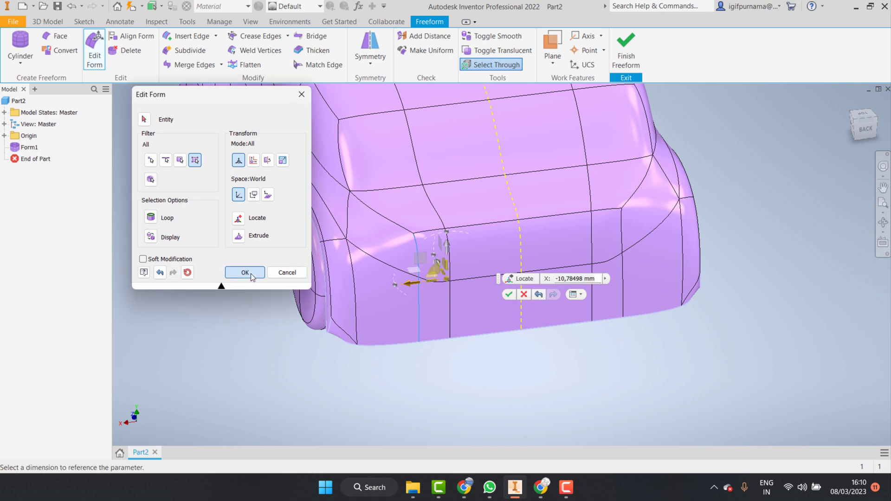
{"action": "left_click", "coordinate": [251, 274]}
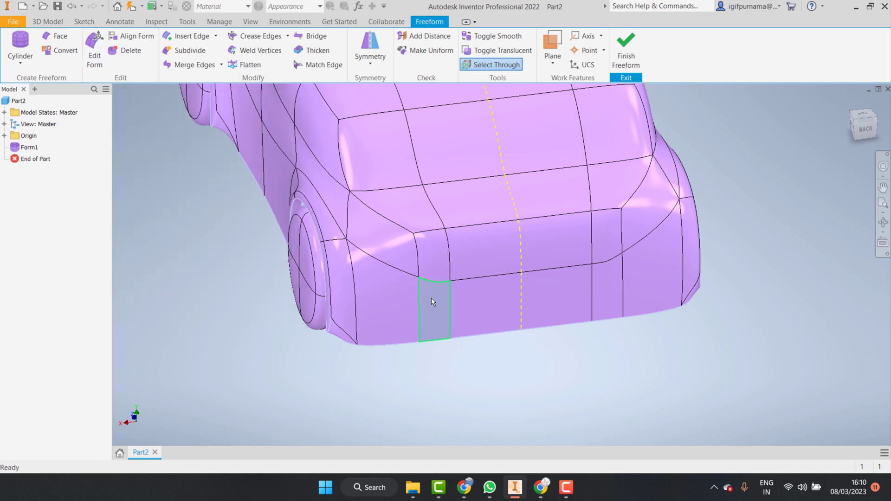
{"action": "double_click", "coordinate": [450, 268]}
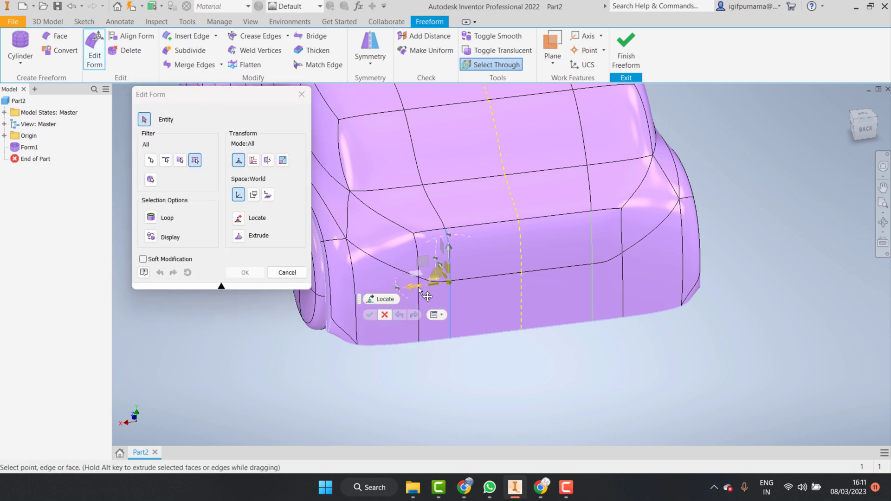
{"action": "left_click_drag", "start_coordinate": [419, 287], "coordinate": [449, 285]}
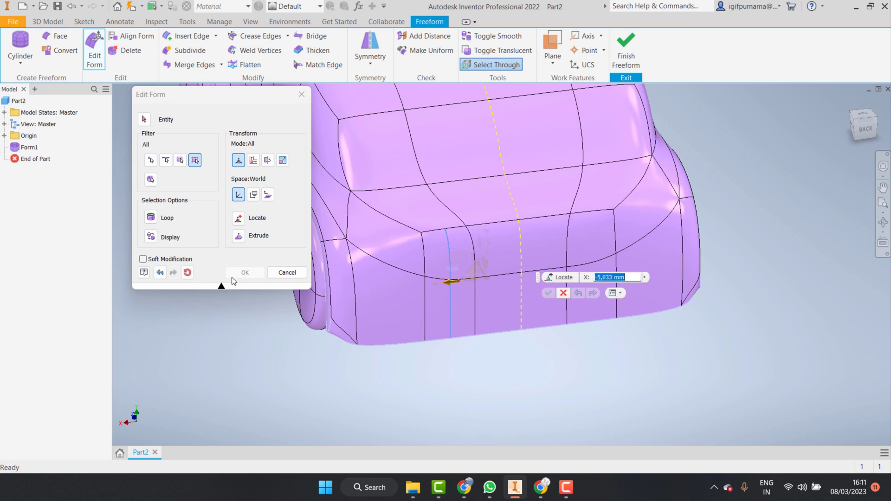
{"action": "left_click", "coordinate": [245, 272]}
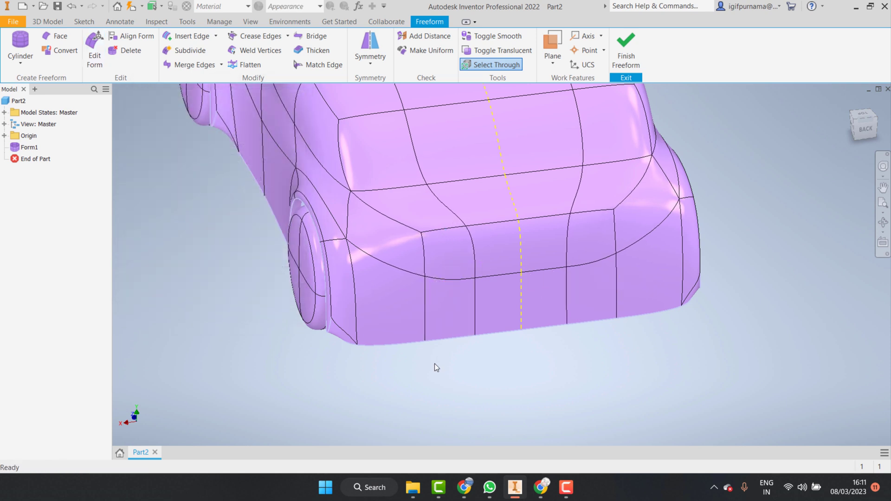
Step: Shift the edge at the rear corner about -1.4 mm along X
{"action": "left_click", "coordinate": [880, 227]}
{"action": "mouse_move", "coordinate": [362, 225]}
{"action": "left_mouse_down"}
{"action": "mouse_move", "coordinate": [366, 210]}
{"action": "mouse_move", "coordinate": [321, 191]}
{"action": "left_mouse_up"}
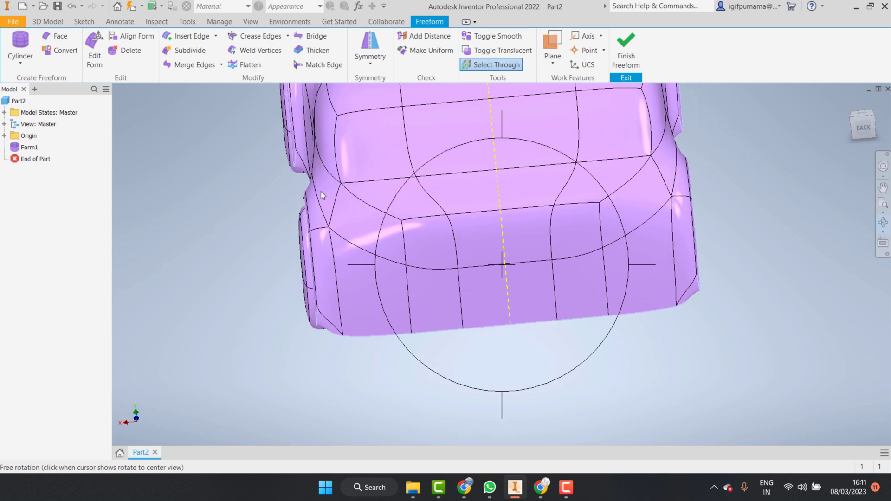
{"action": "key", "text": "Escape"}
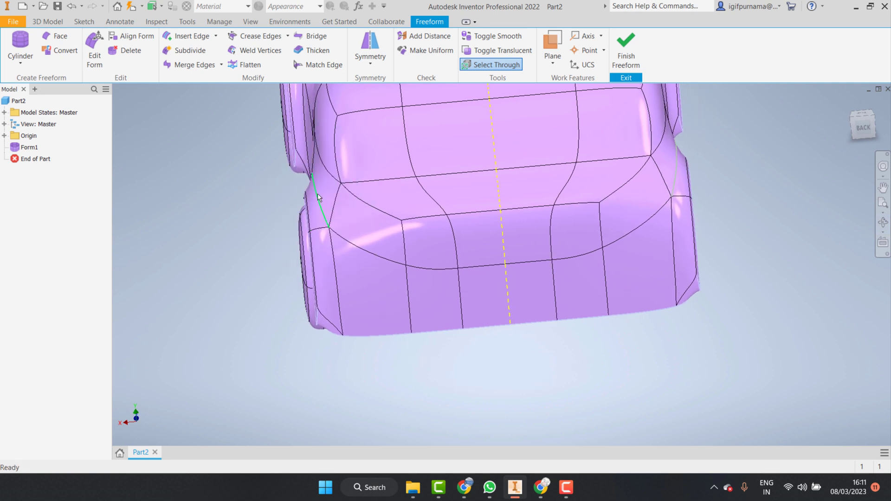
{"action": "double_click", "coordinate": [319, 197]}
{"action": "scroll", "coordinate": [460, 193], "scroll_direction": "down", "scroll_amount": 3}
{"action": "scroll", "coordinate": [385, 186], "scroll_direction": "up", "scroll_amount": 3}
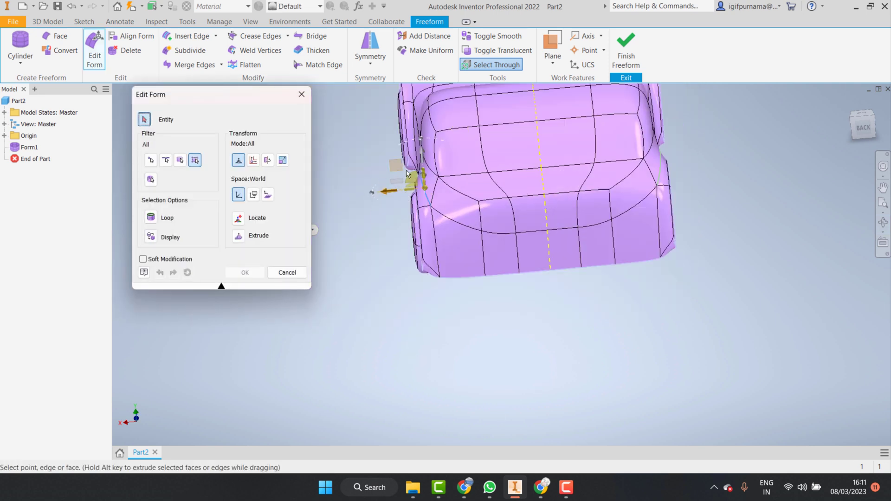
{"action": "scroll", "coordinate": [418, 186], "scroll_direction": "up", "scroll_amount": 3}
{"action": "left_click_drag", "start_coordinate": [417, 186], "coordinate": [427, 180]}
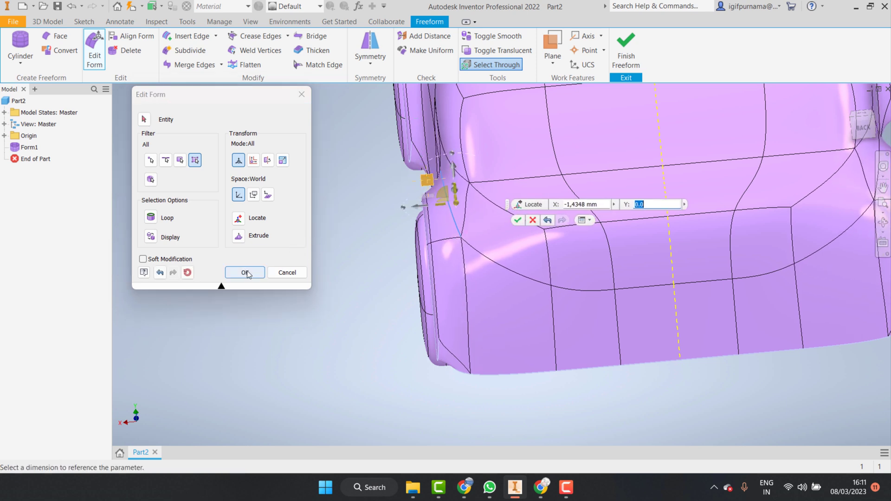
{"action": "left_click", "coordinate": [245, 272]}
{"action": "scroll", "coordinate": [375, 282], "scroll_direction": "down", "scroll_amount": 3}
{"action": "left_click", "coordinate": [883, 221]}
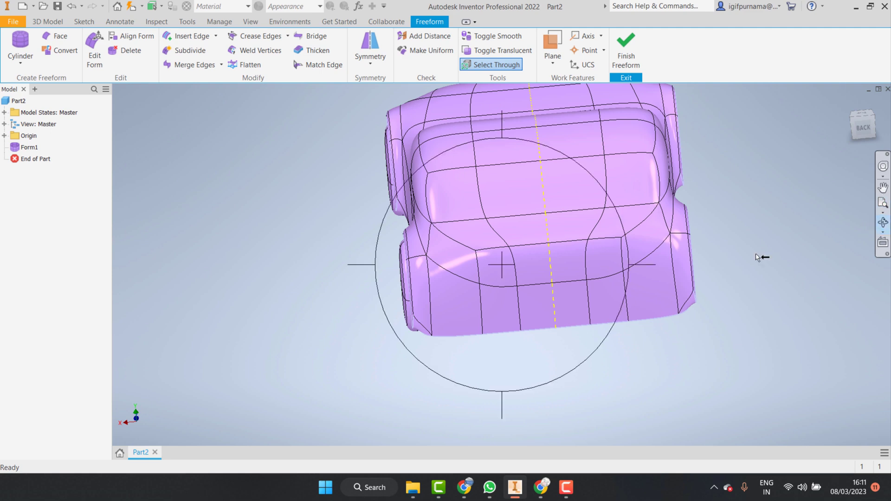
{"action": "mouse_move", "coordinate": [760, 255]}
{"action": "left_mouse_down"}
{"action": "mouse_move", "coordinate": [531, 236]}
{"action": "mouse_move", "coordinate": [618, 238]}
{"action": "mouse_move", "coordinate": [636, 228]}
{"action": "mouse_move", "coordinate": [559, 232]}
{"action": "mouse_move", "coordinate": [628, 224]}
{"action": "mouse_move", "coordinate": [629, 259]}
{"action": "mouse_move", "coordinate": [598, 241]}
{"action": "mouse_move", "coordinate": [547, 284]}
{"action": "mouse_move", "coordinate": [533, 257]}
{"action": "mouse_move", "coordinate": [567, 276]}
{"action": "mouse_move", "coordinate": [501, 292]}
{"action": "mouse_move", "coordinate": [549, 293]}
{"action": "mouse_move", "coordinate": [534, 315]}
{"action": "mouse_move", "coordinate": [488, 296]}
{"action": "mouse_move", "coordinate": [503, 278]}
{"action": "mouse_move", "coordinate": [547, 310]}
{"action": "mouse_move", "coordinate": [497, 312]}
{"action": "mouse_move", "coordinate": [473, 284]}
{"action": "mouse_move", "coordinate": [488, 279]}
{"action": "mouse_move", "coordinate": [469, 245]}
{"action": "mouse_move", "coordinate": [438, 260]}
{"action": "mouse_move", "coordinate": [650, 241]}
{"action": "left_mouse_up"}
Step: Orbit the car to a three-quarter angle showing the rear-window face
{"action": "scroll", "coordinate": [742, 183], "scroll_direction": "up", "scroll_amount": 5}
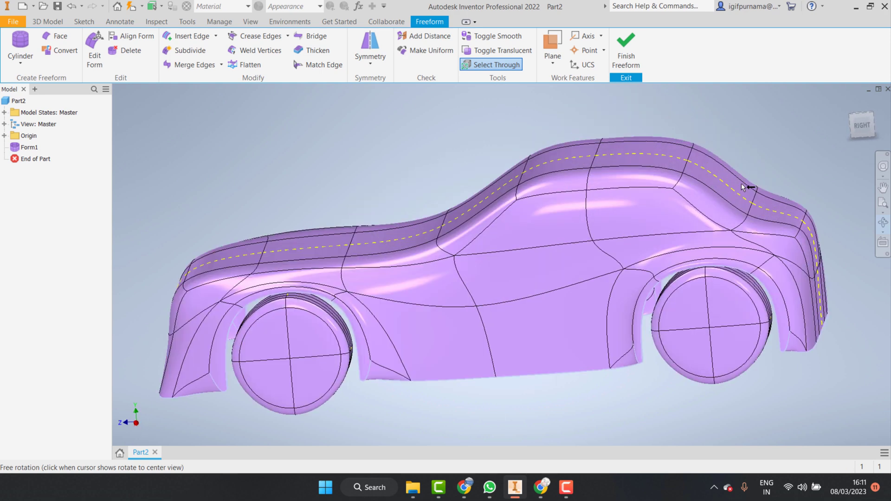
{"action": "key", "text": "Escape"}
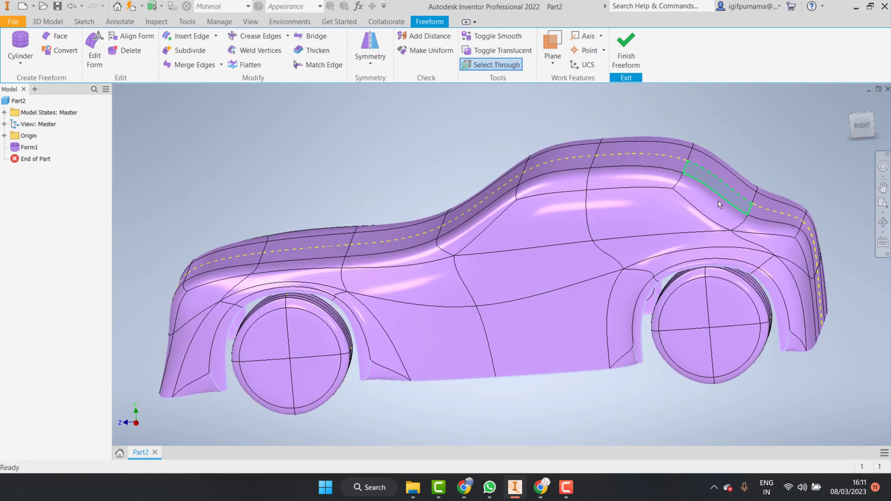
{"action": "left_click", "coordinate": [719, 204]}
{"action": "key", "text": "super"}
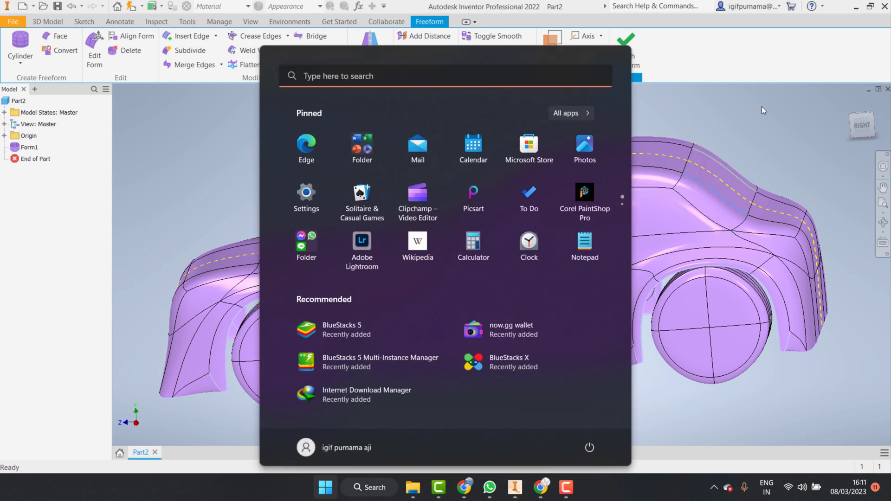
{"action": "left_click", "coordinate": [761, 107]}
{"action": "left_click", "coordinate": [882, 225]}
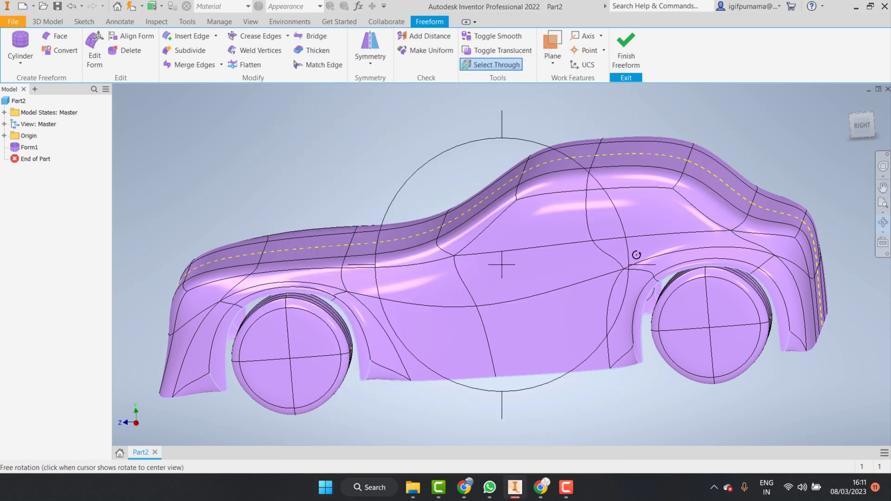
{"action": "mouse_move", "coordinate": [603, 268]}
{"action": "left_mouse_down"}
{"action": "mouse_move", "coordinate": [563, 269]}
{"action": "mouse_move", "coordinate": [511, 292]}
{"action": "mouse_move", "coordinate": [537, 262]}
{"action": "left_mouse_up"}
{"action": "right_click", "coordinate": [537, 262]}
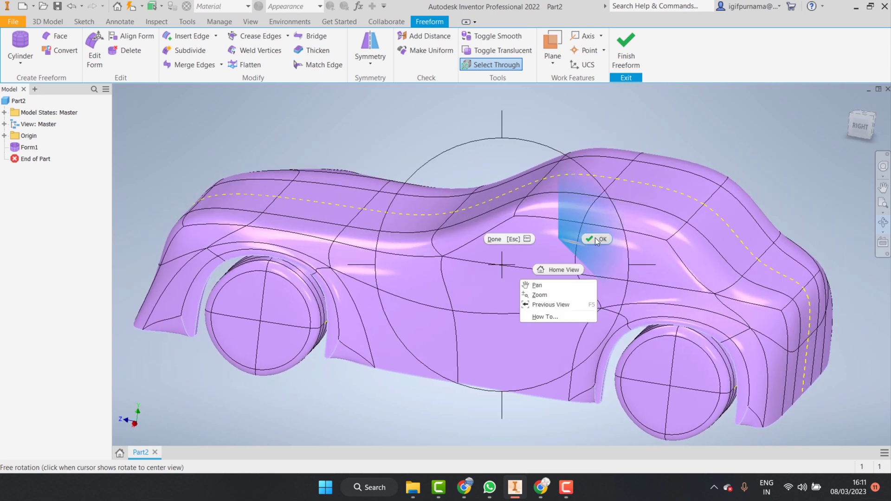
{"action": "left_click", "coordinate": [595, 237]}
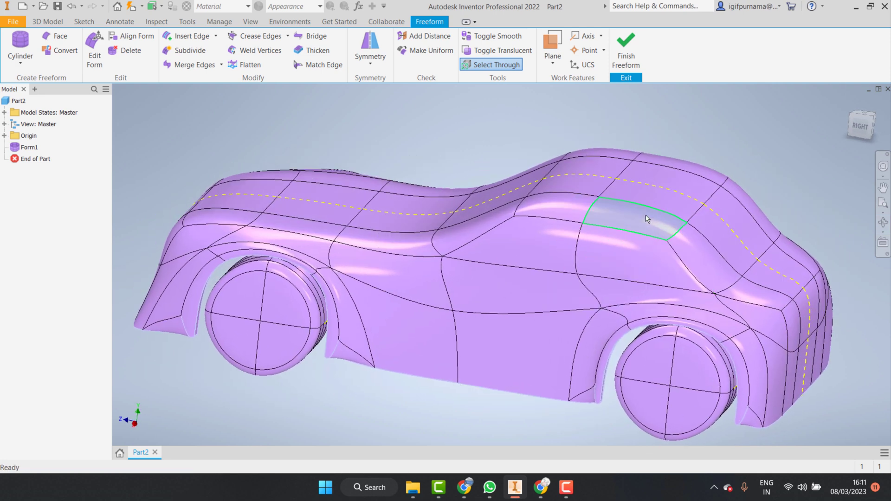
Step: Shift the rear-window face about -1.75 mm along Y to reshape the rear roofline
{"action": "left_click", "coordinate": [693, 220]}
{"action": "key", "text": "Escape"}
{"action": "double_click", "coordinate": [690, 226]}
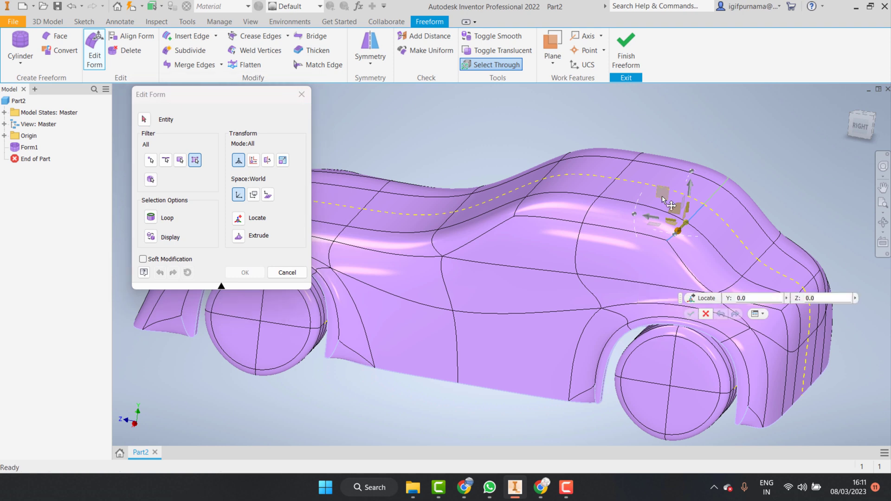
{"action": "left_click_drag", "start_coordinate": [664, 198], "coordinate": [662, 204]}
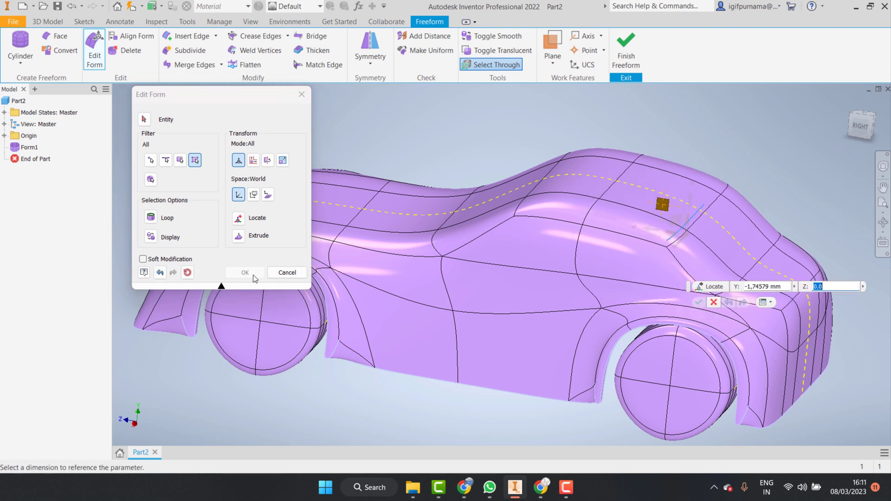
{"action": "left_click", "coordinate": [245, 272]}
{"action": "left_click", "coordinate": [884, 227]}
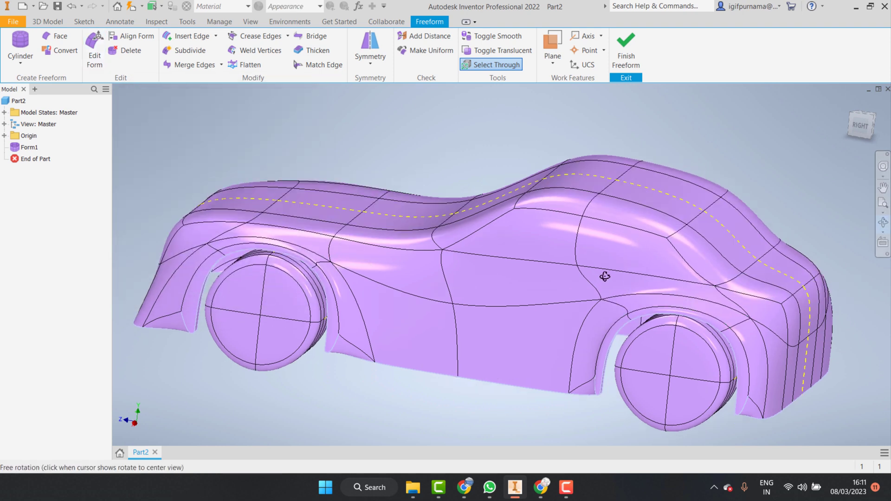
{"action": "mouse_move", "coordinate": [658, 278]}
{"action": "left_mouse_down"}
{"action": "mouse_move", "coordinate": [638, 254]}
{"action": "mouse_move", "coordinate": [623, 269]}
{"action": "mouse_move", "coordinate": [642, 248]}
{"action": "mouse_move", "coordinate": [622, 282]}
{"action": "left_mouse_up"}
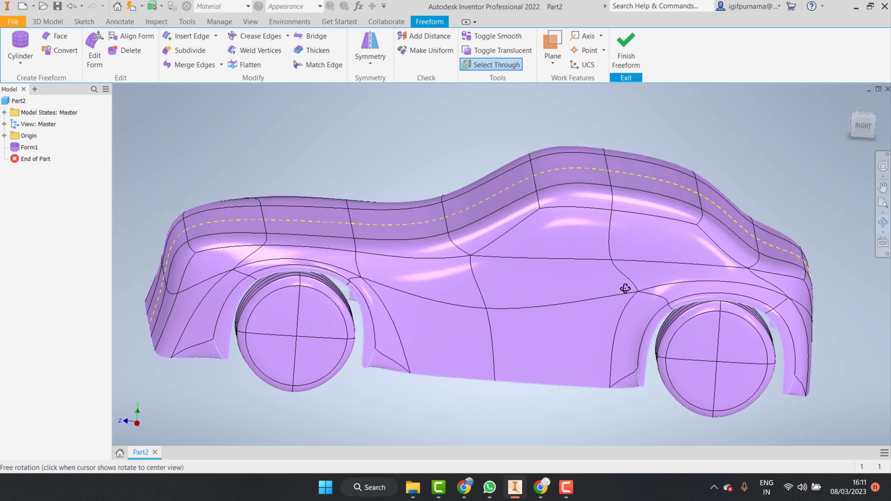
{"action": "key", "text": "Escape"}
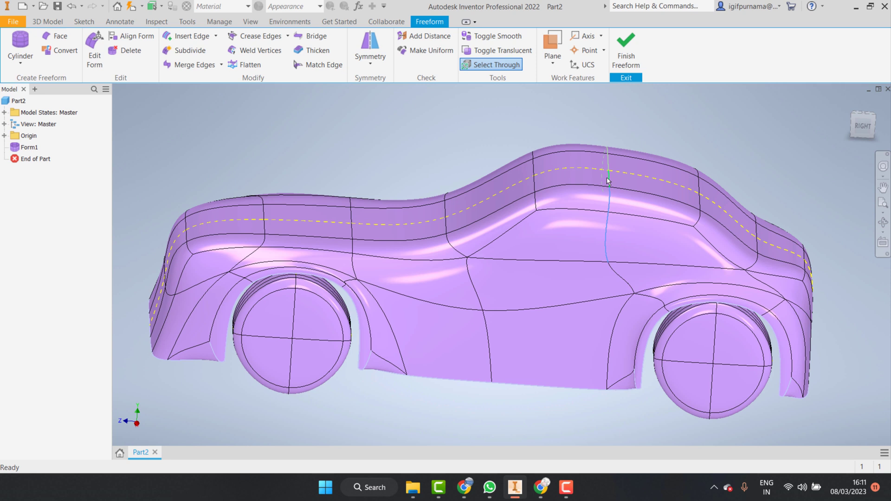
Step: Push the vertical side pillar edge along Z, then view the car from three-quarter front
{"action": "double_click", "coordinate": [609, 205]}
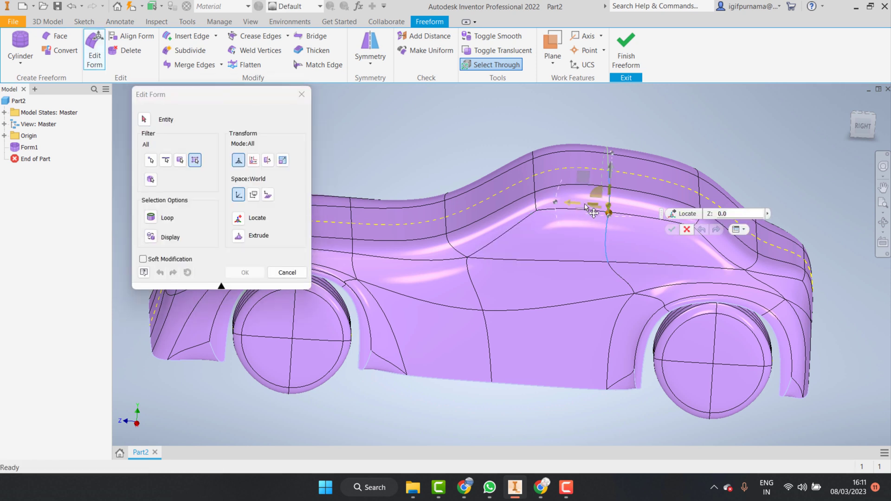
{"action": "left_click_drag", "start_coordinate": [598, 204], "coordinate": [630, 222]}
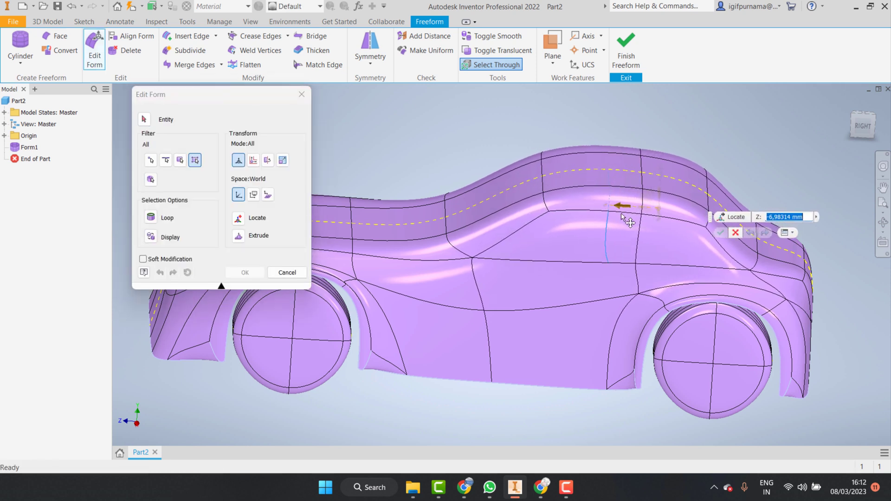
{"action": "left_click", "coordinate": [245, 272]}
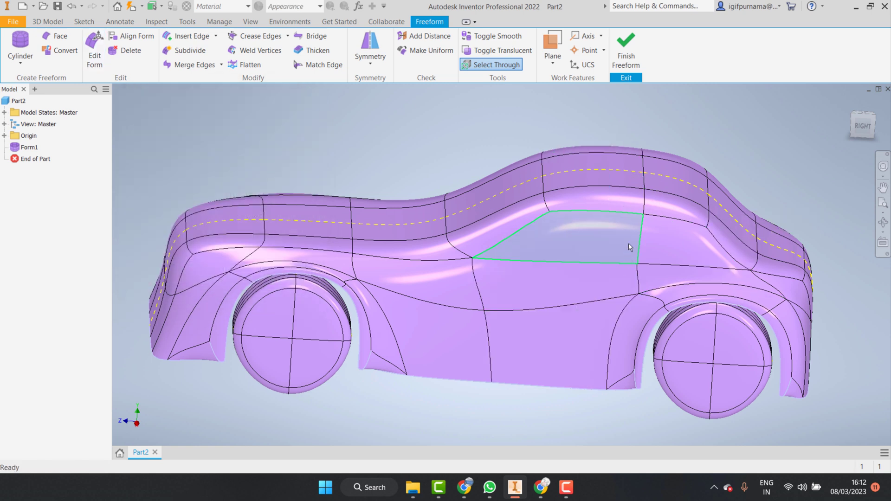
{"action": "left_click", "coordinate": [883, 223]}
{"action": "mouse_move", "coordinate": [514, 274]}
{"action": "left_mouse_down"}
{"action": "mouse_move", "coordinate": [487, 259]}
{"action": "mouse_move", "coordinate": [461, 284]}
{"action": "left_mouse_up"}
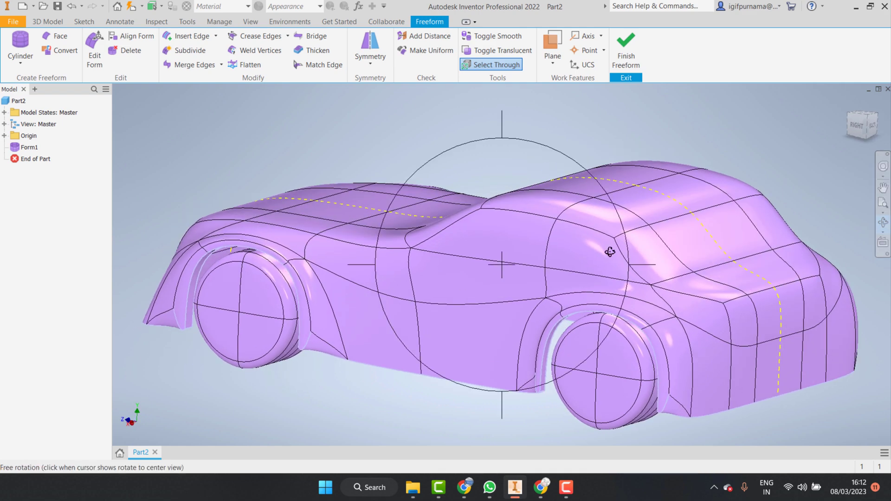
{"action": "mouse_move", "coordinate": [610, 252]}
{"action": "left_mouse_down"}
{"action": "mouse_move", "coordinate": [509, 280]}
{"action": "mouse_move", "coordinate": [586, 253]}
{"action": "mouse_move", "coordinate": [669, 310]}
{"action": "mouse_move", "coordinate": [644, 311]}
{"action": "mouse_move", "coordinate": [625, 250]}
{"action": "mouse_move", "coordinate": [682, 286]}
{"action": "mouse_move", "coordinate": [609, 193]}
{"action": "mouse_move", "coordinate": [571, 303]}
{"action": "mouse_move", "coordinate": [656, 304]}
{"action": "mouse_move", "coordinate": [495, 285]}
{"action": "mouse_move", "coordinate": [407, 357]}
{"action": "mouse_move", "coordinate": [510, 342]}
{"action": "mouse_move", "coordinate": [473, 395]}
{"action": "mouse_move", "coordinate": [511, 381]}
{"action": "mouse_move", "coordinate": [459, 403]}
{"action": "mouse_move", "coordinate": [493, 302]}
{"action": "left_mouse_up"}
Step: Move the side and rear window faces slightly along X
{"action": "right_click", "coordinate": [496, 300]}
{"action": "left_click", "coordinate": [478, 344]}
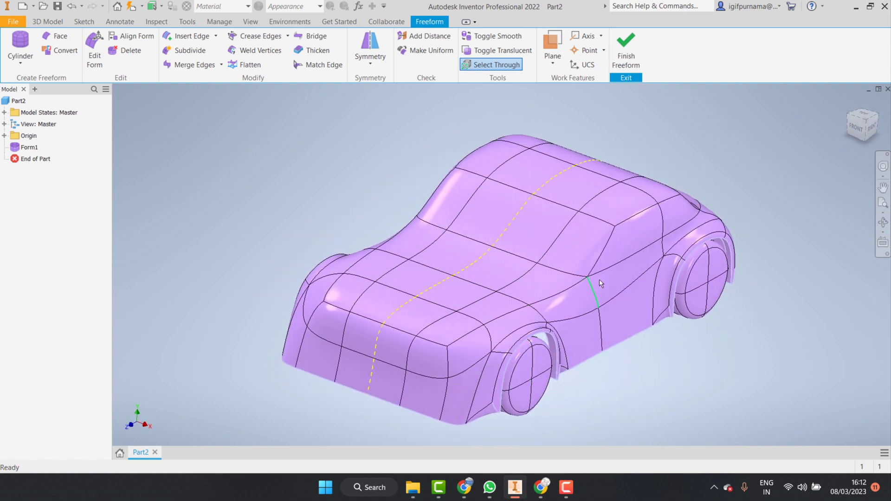
{"action": "left_click", "coordinate": [613, 250]}
{"action": "left_click", "coordinate": [682, 221], "text": "ctrl"}
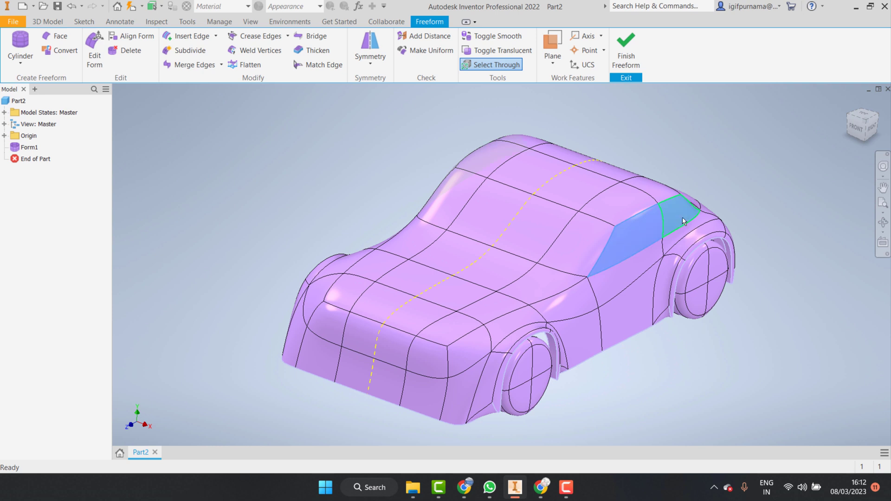
{"action": "double_click", "coordinate": [683, 221]}
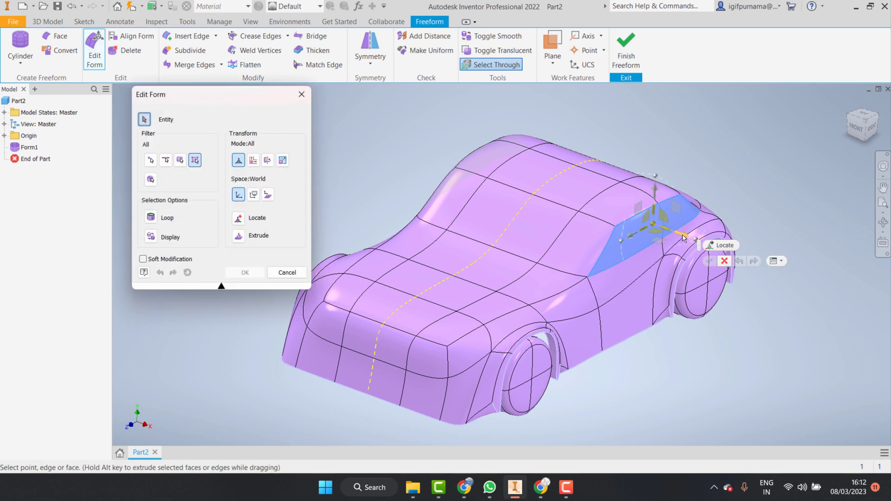
{"action": "left_click_drag", "start_coordinate": [682, 239], "coordinate": [684, 240]}
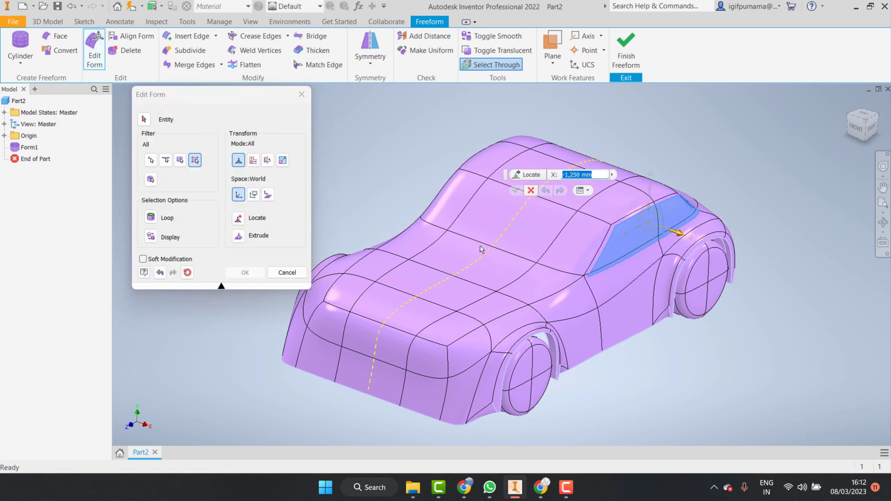
{"action": "left_click", "coordinate": [244, 273]}
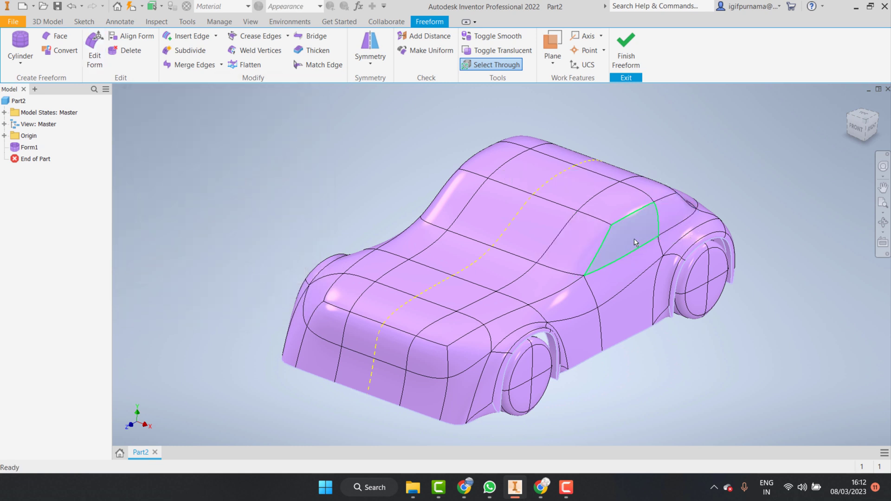
Step: Try scaling the side window and rear quarter faces, then discard the scaling
{"action": "left_click", "coordinate": [635, 241]}
{"action": "double_click", "coordinate": [670, 213], "text": "ctrl"}
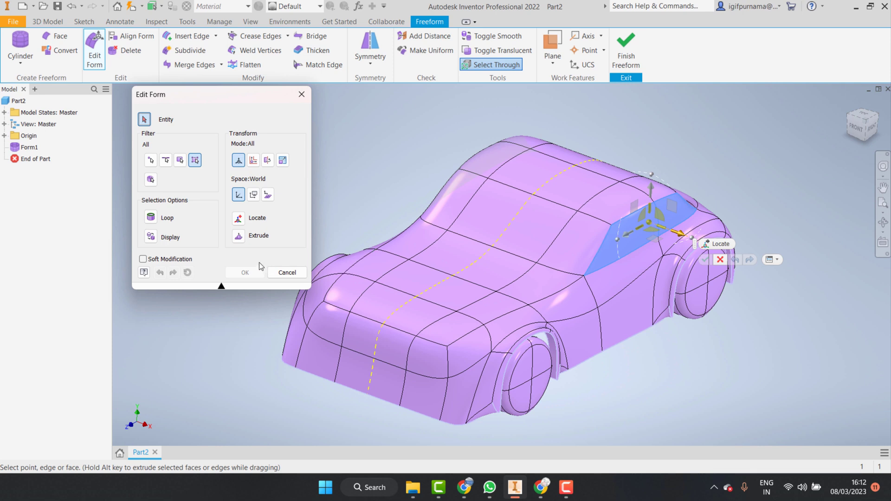
{"action": "left_click", "coordinate": [236, 240]}
{"action": "scroll", "coordinate": [645, 235], "scroll_direction": "down", "scroll_amount": 3}
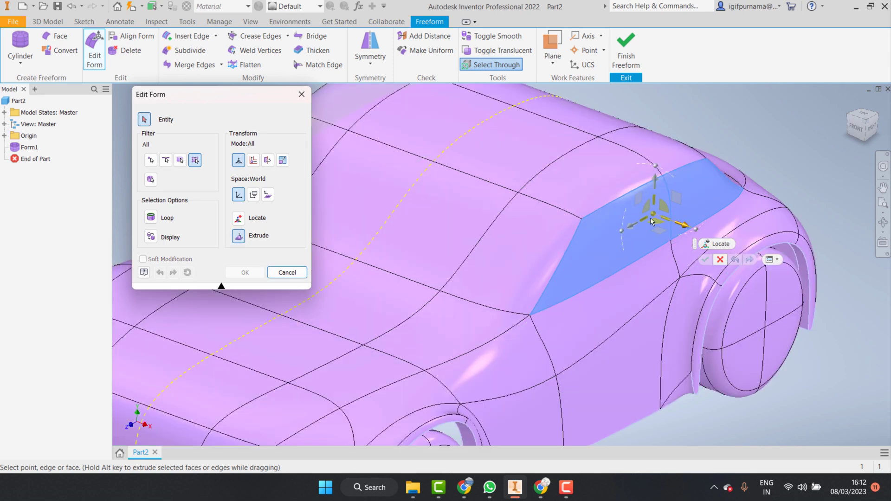
{"action": "left_click", "coordinate": [655, 217]}
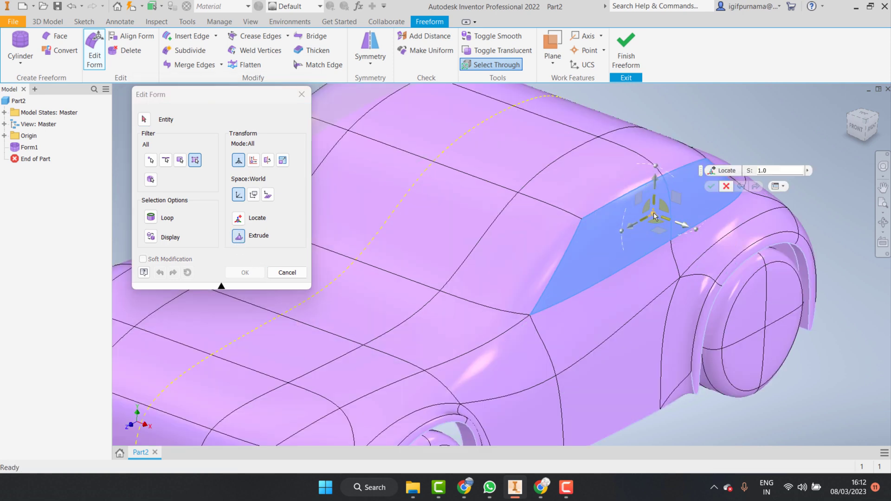
{"action": "left_click_drag", "start_coordinate": [654, 218], "coordinate": [650, 224]}
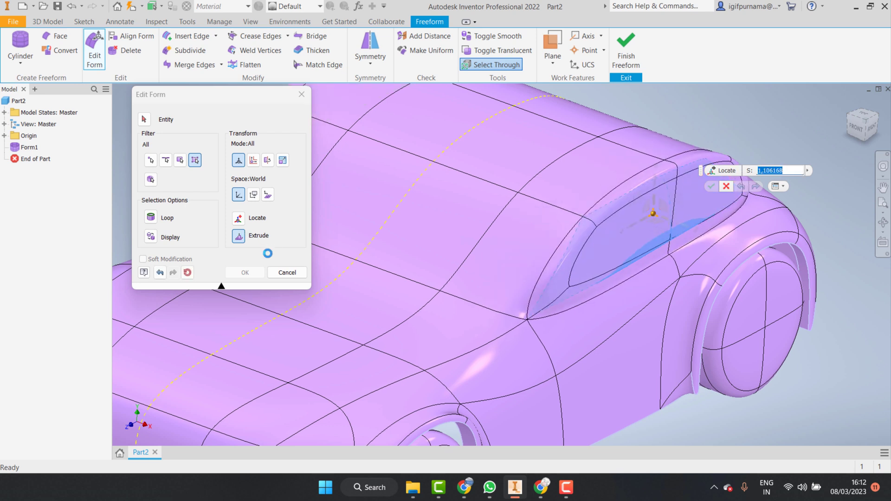
{"action": "left_click", "coordinate": [286, 273]}
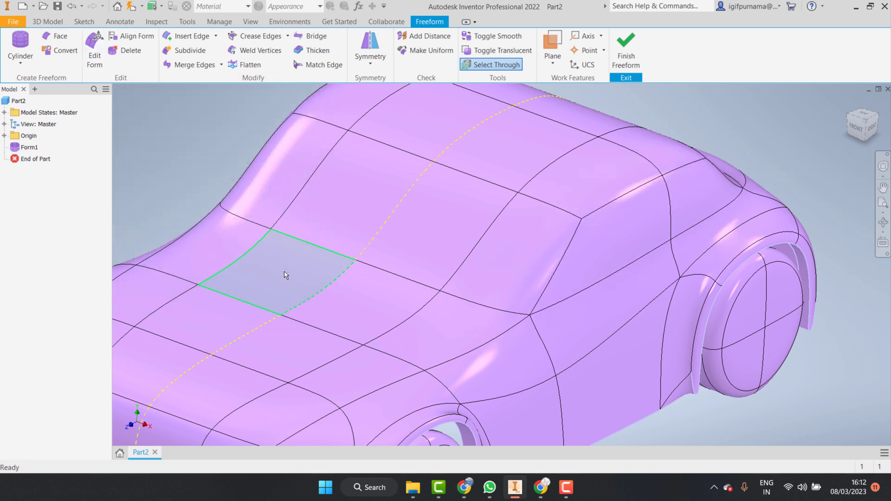
Step: Rescale the side window face slightly and accept the change
{"action": "left_click", "coordinate": [108, 39]}
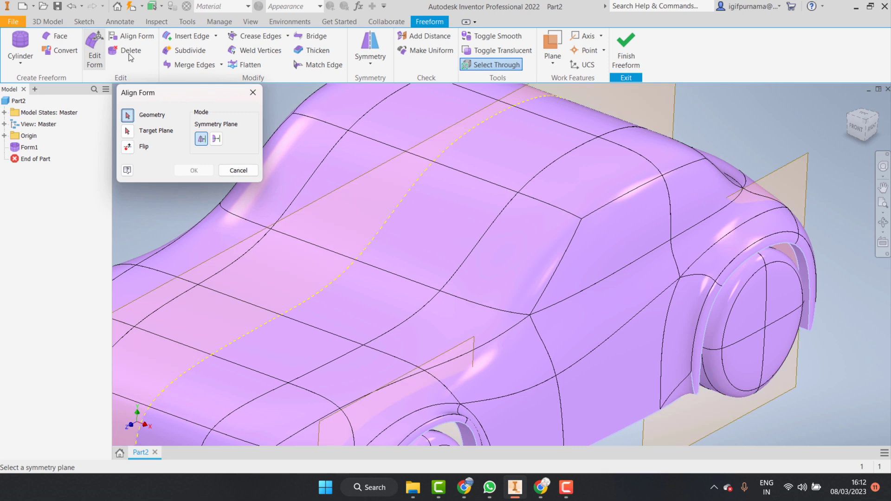
{"action": "left_click", "coordinate": [250, 89]}
{"action": "left_click", "coordinate": [93, 46]}
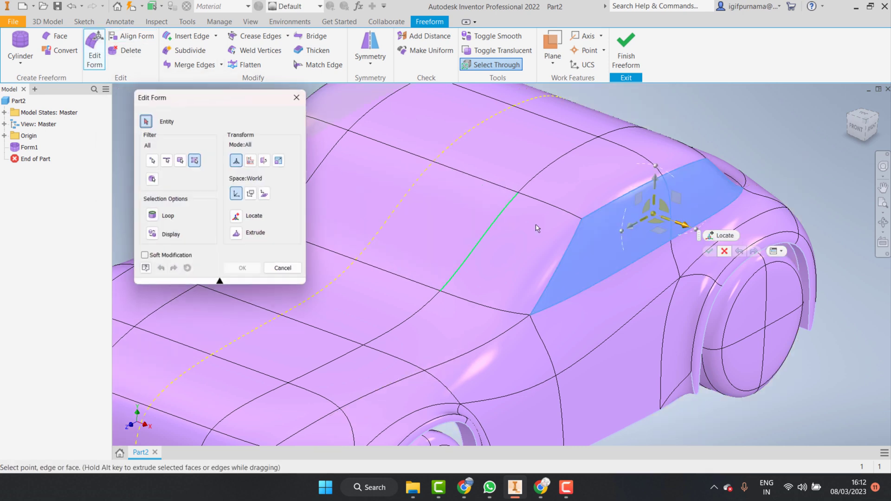
{"action": "left_click", "coordinate": [653, 213]}
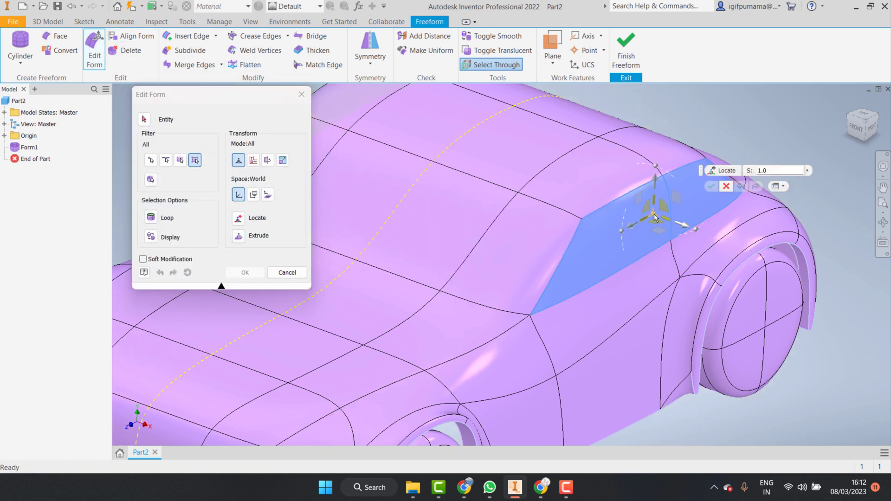
{"action": "left_click_drag", "start_coordinate": [653, 215], "coordinate": [654, 213]}
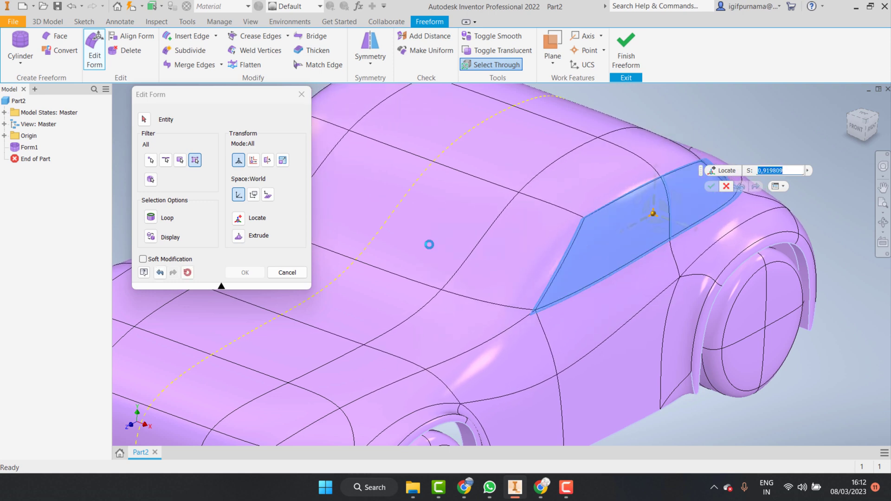
{"action": "left_click", "coordinate": [245, 272]}
{"action": "scroll", "coordinate": [246, 288], "scroll_direction": "down", "scroll_amount": 3}
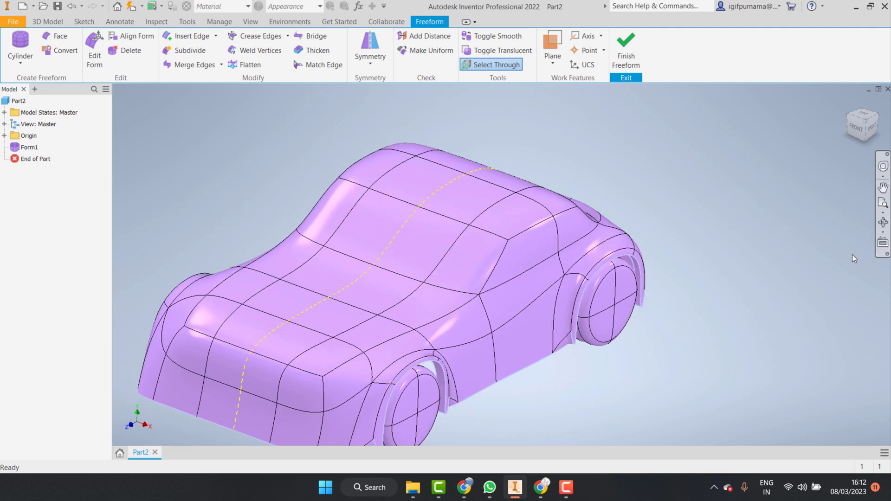
Step: Move the roof-pillar edge above the side window about -1.43 mm in Y
{"action": "left_click", "coordinate": [884, 223]}
{"action": "mouse_move", "coordinate": [463, 285]}
{"action": "left_mouse_down"}
{"action": "mouse_move", "coordinate": [317, 355]}
{"action": "mouse_move", "coordinate": [354, 358]}
{"action": "mouse_move", "coordinate": [308, 348]}
{"action": "mouse_move", "coordinate": [314, 384]}
{"action": "mouse_move", "coordinate": [341, 428]}
{"action": "mouse_move", "coordinate": [325, 368]}
{"action": "mouse_move", "coordinate": [343, 423]}
{"action": "mouse_move", "coordinate": [359, 364]}
{"action": "mouse_move", "coordinate": [433, 315]}
{"action": "mouse_move", "coordinate": [424, 370]}
{"action": "mouse_move", "coordinate": [335, 374]}
{"action": "mouse_move", "coordinate": [366, 368]}
{"action": "mouse_move", "coordinate": [440, 405]}
{"action": "mouse_move", "coordinate": [459, 328]}
{"action": "mouse_move", "coordinate": [375, 348]}
{"action": "mouse_move", "coordinate": [424, 305]}
{"action": "mouse_move", "coordinate": [496, 300]}
{"action": "mouse_move", "coordinate": [444, 285]}
{"action": "left_mouse_up"}
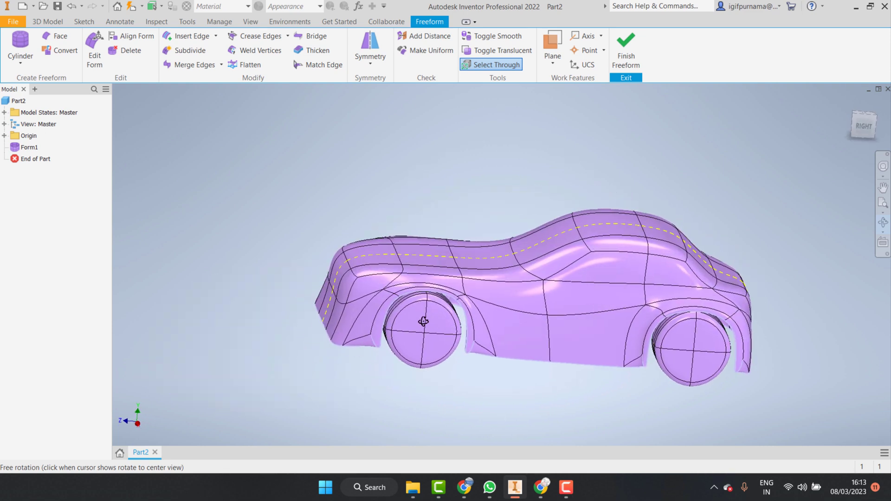
{"action": "right_click", "coordinate": [443, 284]}
{"action": "left_click", "coordinate": [489, 281]}
{"action": "scroll", "coordinate": [516, 268], "scroll_direction": "up", "scroll_amount": 5}
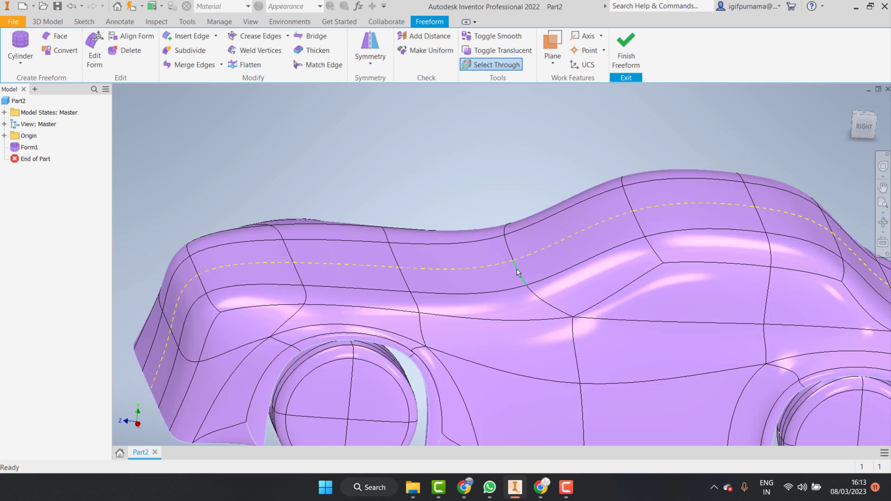
{"action": "left_click", "coordinate": [516, 269]}
{"action": "double_click", "coordinate": [522, 260]}
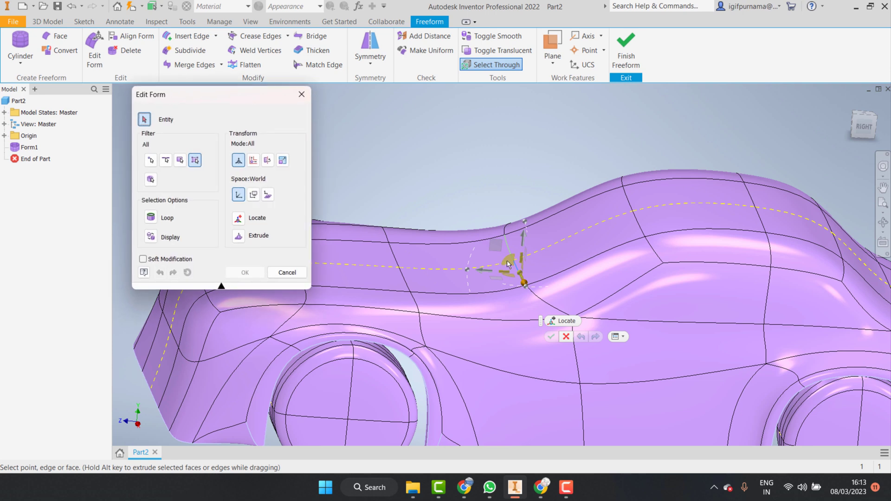
{"action": "left_click_drag", "start_coordinate": [510, 264], "coordinate": [516, 272]}
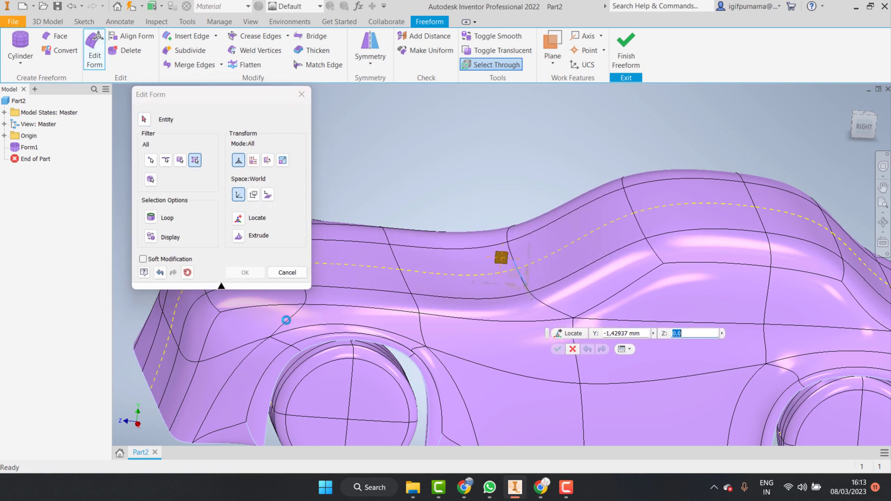
{"action": "left_click", "coordinate": [245, 273]}
{"action": "scroll", "coordinate": [510, 278], "scroll_direction": "up", "scroll_amount": 5}
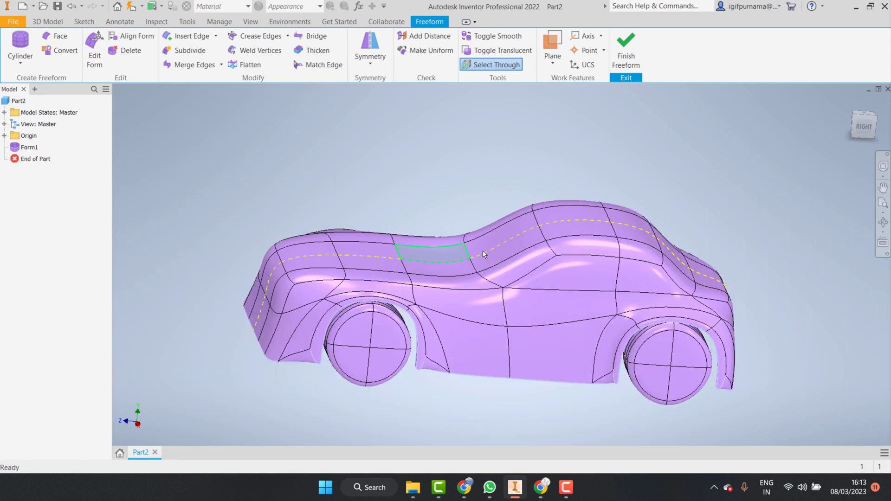
{"action": "left_click", "coordinate": [883, 222]}
{"action": "mouse_move", "coordinate": [617, 280]}
{"action": "left_mouse_down"}
{"action": "mouse_move", "coordinate": [653, 306]}
{"action": "mouse_move", "coordinate": [647, 319]}
{"action": "mouse_move", "coordinate": [657, 323]}
{"action": "mouse_move", "coordinate": [651, 297]}
{"action": "left_mouse_up"}
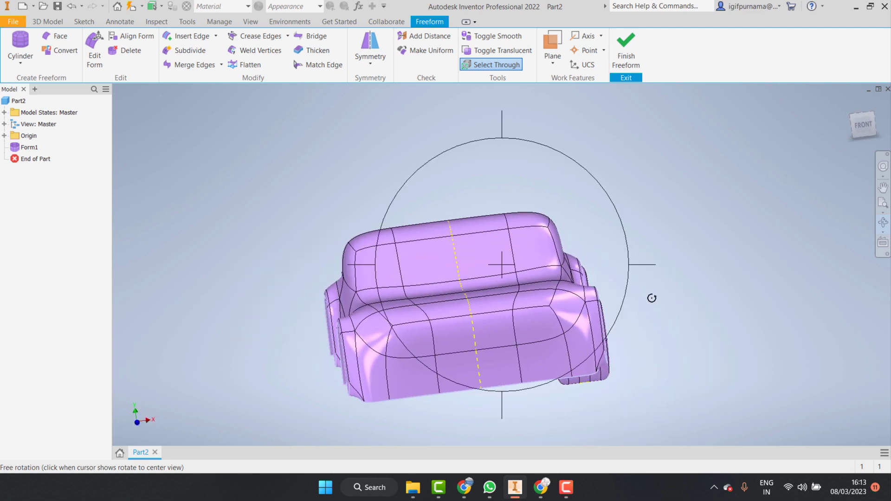
Step: Shift the edge beside the wheel -2.25 mm along X
{"action": "right_click", "coordinate": [651, 297]}
{"action": "left_click", "coordinate": [679, 296]}
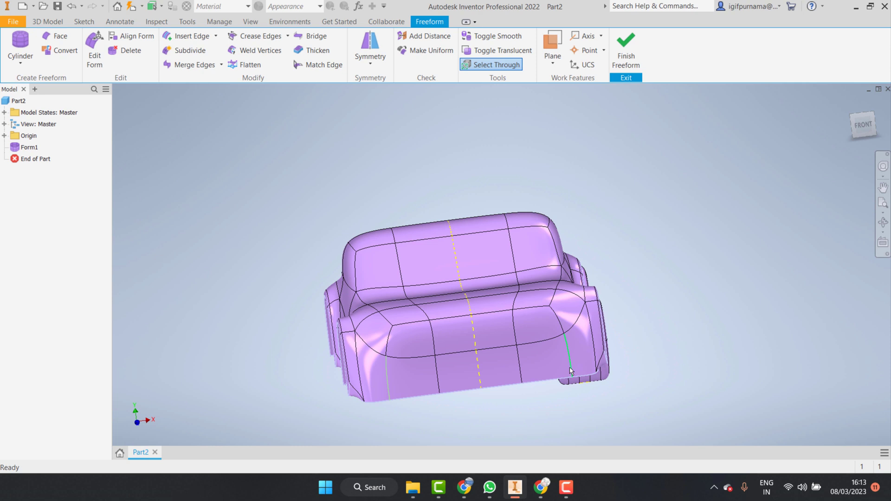
{"action": "double_click", "coordinate": [571, 367]}
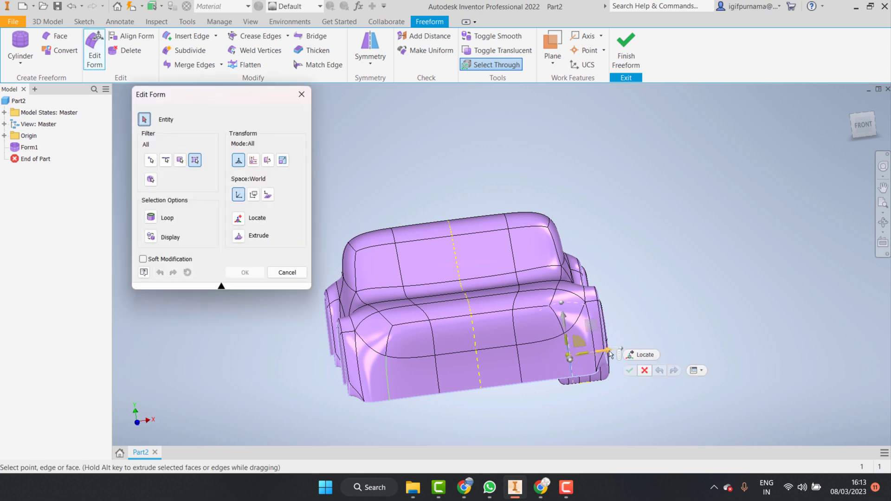
{"action": "left_click_drag", "start_coordinate": [602, 354], "coordinate": [594, 358]}
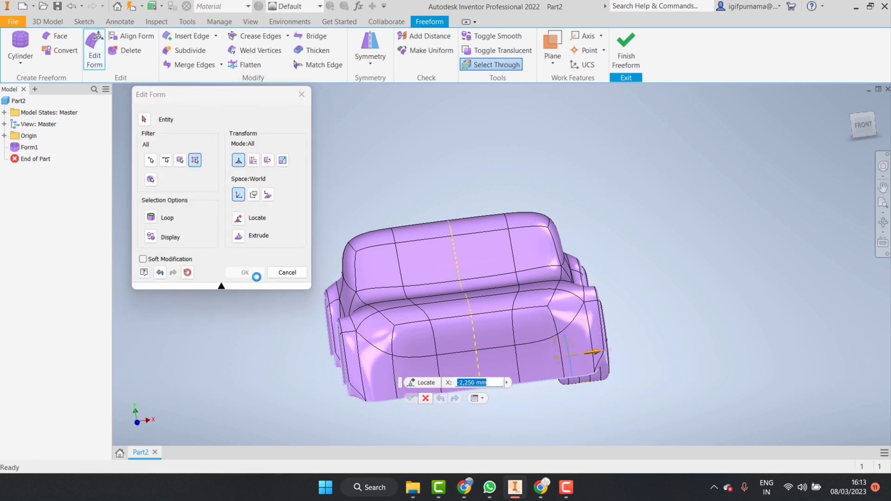
{"action": "left_click", "coordinate": [246, 274]}
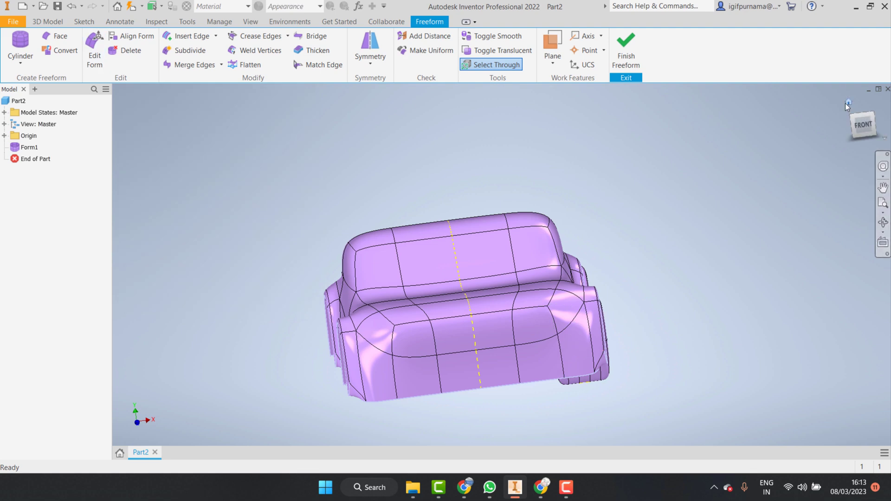
Step: Push the lower front corner edge -1.10 mm along Z
{"action": "left_click", "coordinate": [845, 103]}
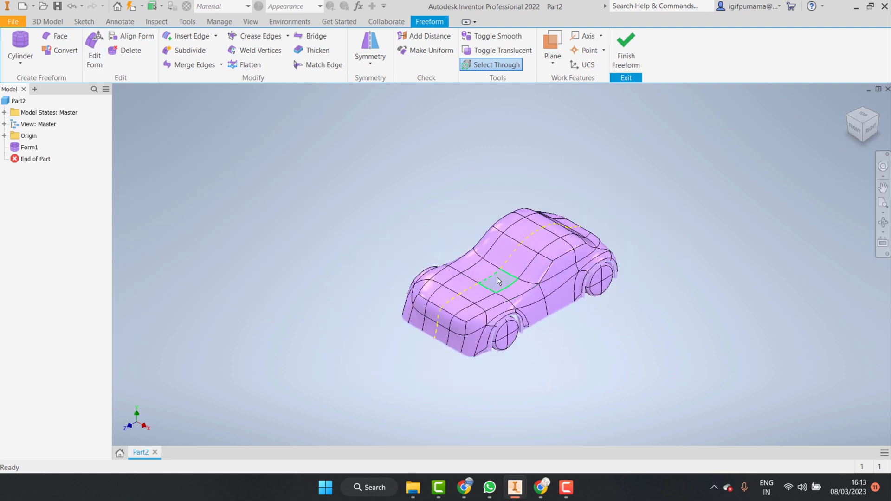
{"action": "scroll", "coordinate": [498, 281], "scroll_direction": "up", "scroll_amount": 3}
{"action": "mouse_move", "coordinate": [575, 294]}
{"action": "middle_mouse_down", "text": "shift"}
{"action": "mouse_move", "coordinate": [548, 261]}
{"action": "mouse_move", "coordinate": [614, 231]}
{"action": "mouse_move", "coordinate": [487, 279]}
{"action": "middle_mouse_up", "text": "shift"}
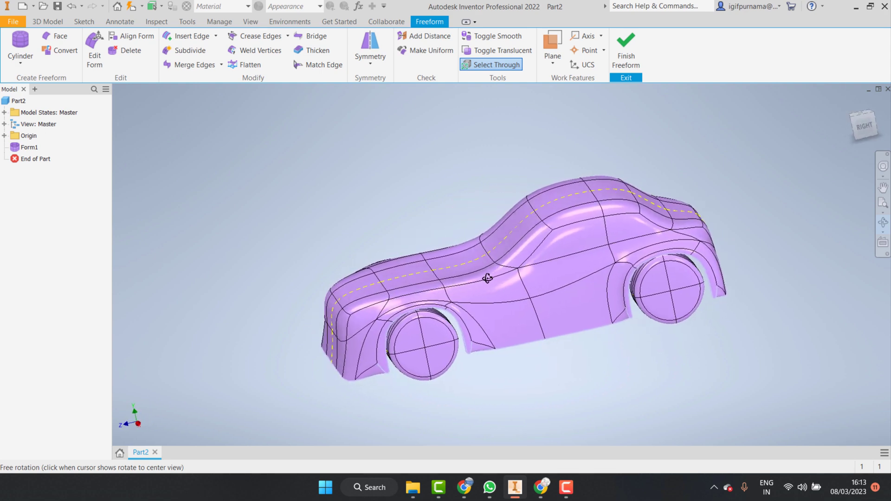
{"action": "scroll", "coordinate": [298, 342], "scroll_direction": "up", "scroll_amount": 5}
{"action": "right_click", "coordinate": [259, 367]}
{"action": "left_click", "coordinate": [278, 375]}
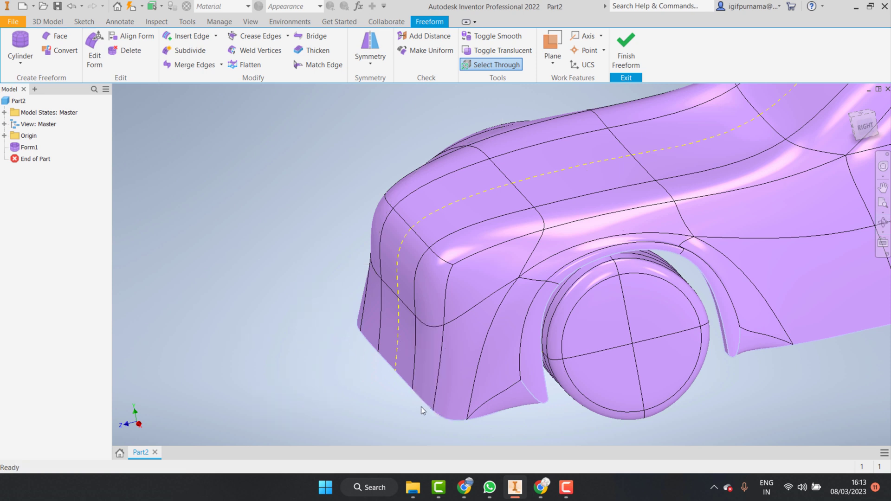
{"action": "double_click", "coordinate": [404, 384]}
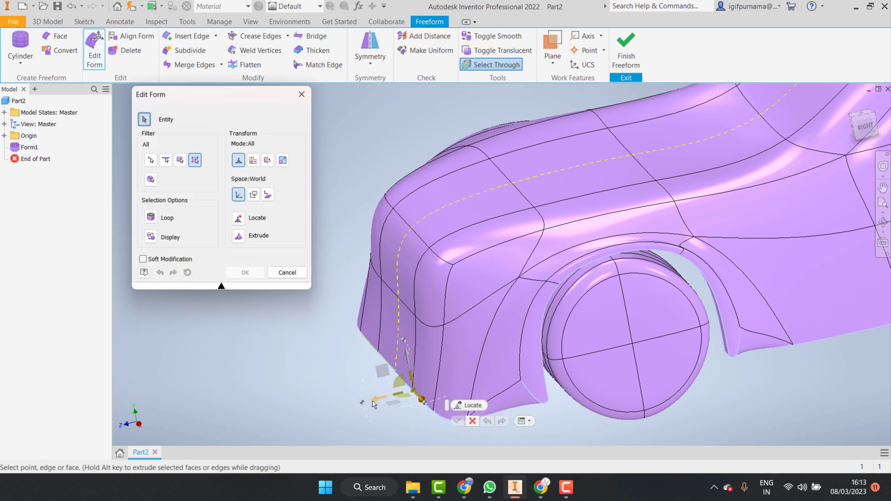
{"action": "left_click_drag", "start_coordinate": [375, 402], "coordinate": [386, 398]}
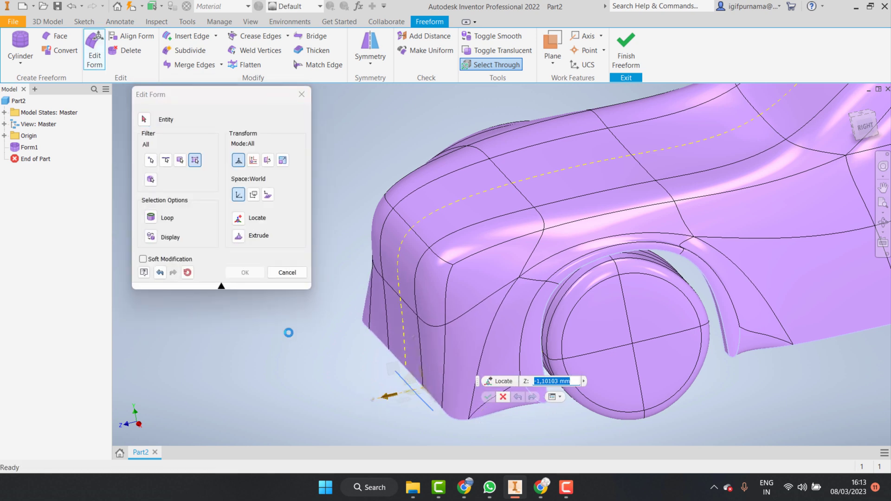
{"action": "left_click", "coordinate": [245, 272]}
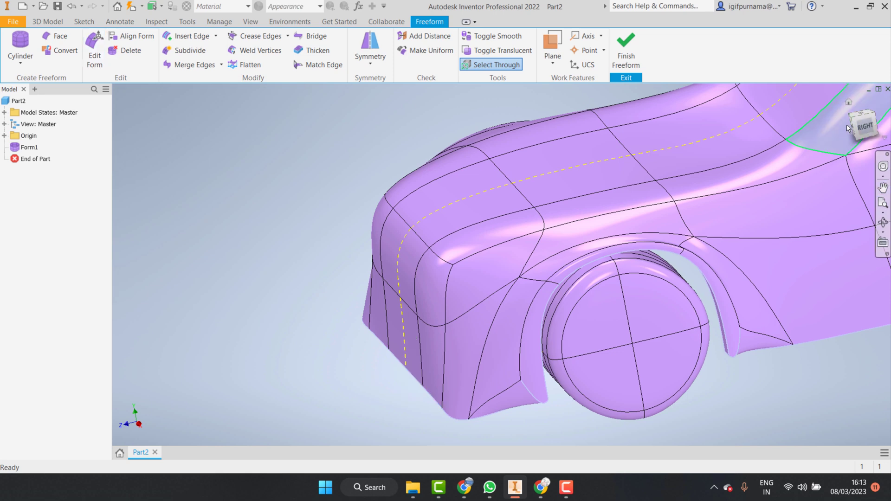
Step: Lower the edge across the front face below the windshield -2.79 mm in Y
{"action": "left_click", "coordinate": [858, 144]}
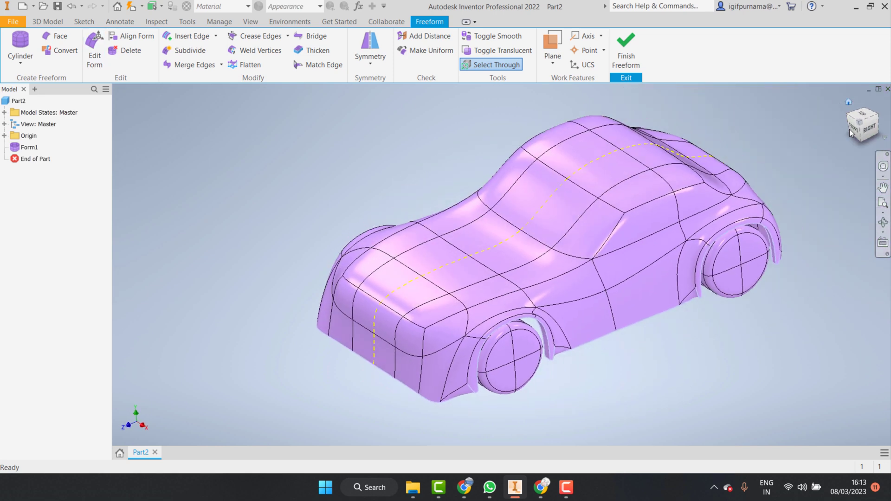
{"action": "scroll", "coordinate": [529, 308], "scroll_direction": "up", "scroll_amount": 1}
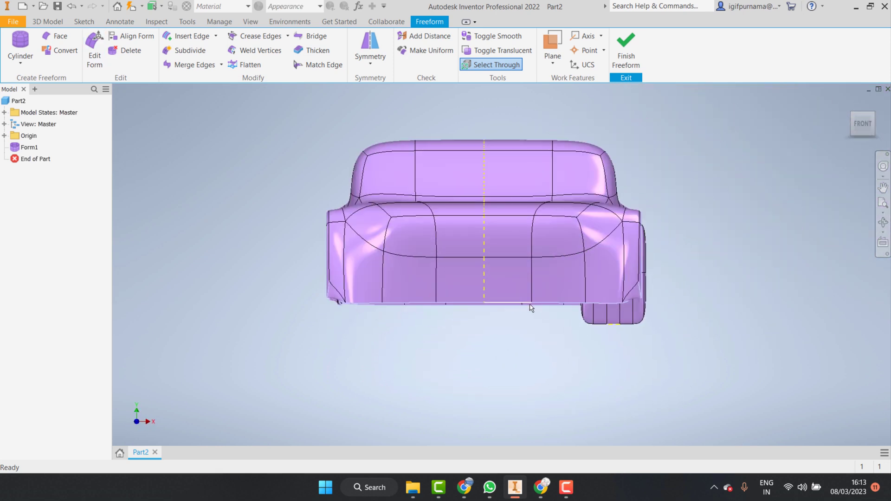
{"action": "scroll", "coordinate": [577, 310], "scroll_direction": "up", "scroll_amount": 2}
{"action": "scroll", "coordinate": [584, 315], "scroll_direction": "down", "scroll_amount": 1}
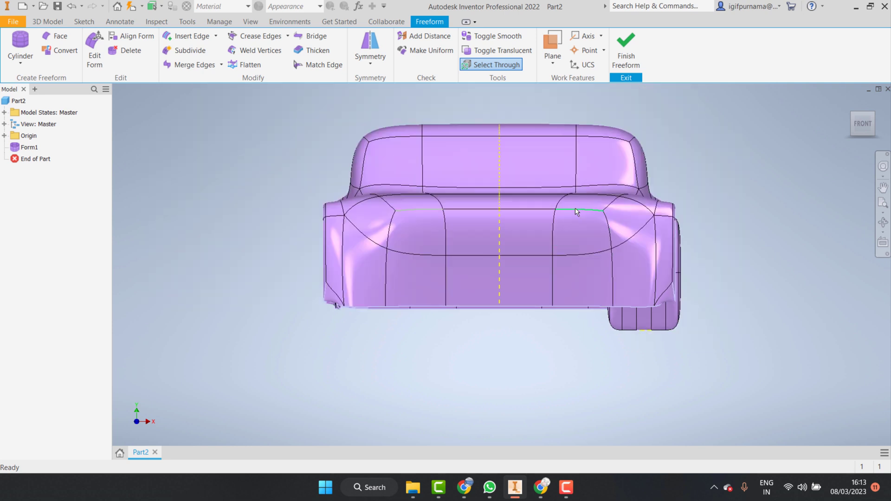
{"action": "double_click", "coordinate": [536, 214]}
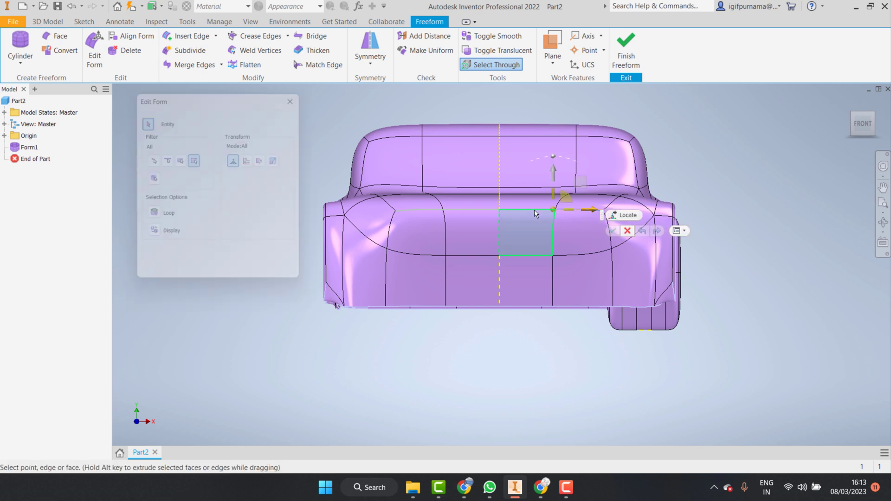
{"action": "left_click_drag", "start_coordinate": [556, 175], "coordinate": [534, 186]}
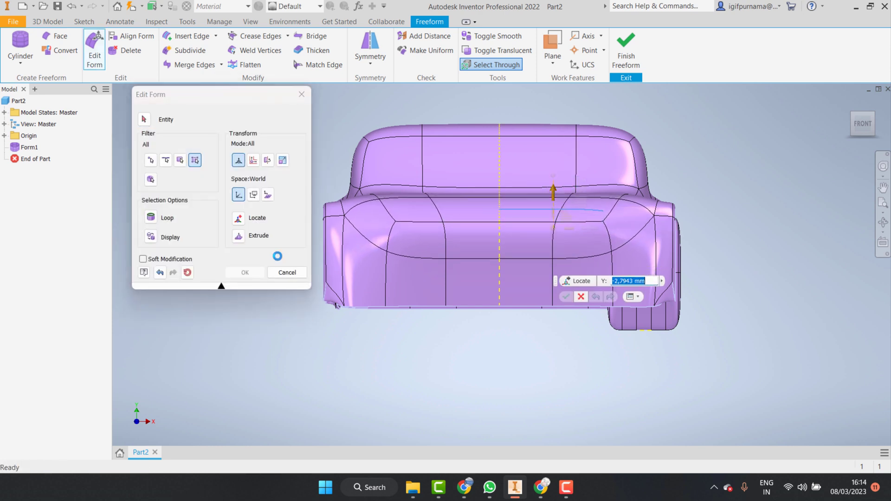
{"action": "left_click", "coordinate": [245, 272]}
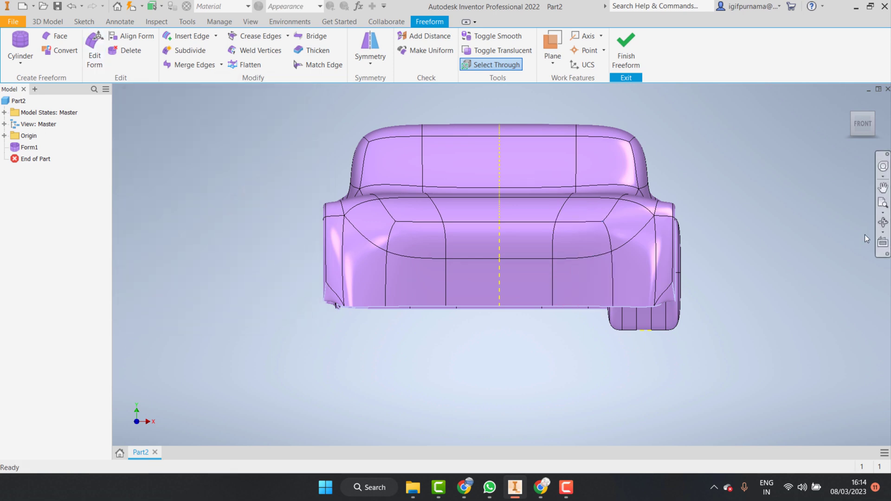
{"action": "left_click", "coordinate": [883, 223]}
{"action": "mouse_move", "coordinate": [521, 284]}
{"action": "left_mouse_down"}
{"action": "mouse_move", "coordinate": [416, 304]}
{"action": "mouse_move", "coordinate": [439, 282]}
{"action": "mouse_move", "coordinate": [492, 273]}
{"action": "mouse_move", "coordinate": [648, 279]}
{"action": "left_mouse_up"}
{"action": "right_click", "coordinate": [483, 260]}
{"action": "left_click", "coordinate": [509, 286]}
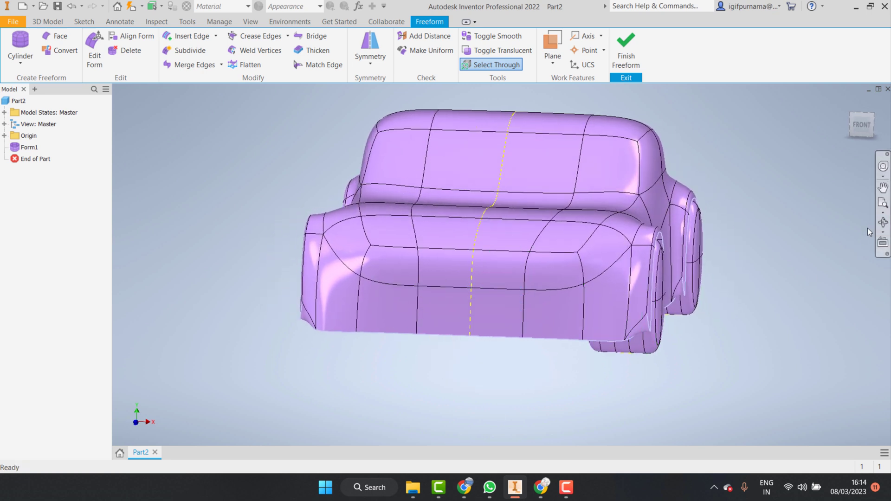
{"action": "left_click", "coordinate": [884, 223]}
{"action": "mouse_move", "coordinate": [527, 285]}
{"action": "left_mouse_down"}
{"action": "mouse_move", "coordinate": [541, 337]}
{"action": "mouse_move", "coordinate": [529, 398]}
{"action": "mouse_move", "coordinate": [533, 391]}
{"action": "left_mouse_up"}
{"action": "right_click", "coordinate": [512, 250]}
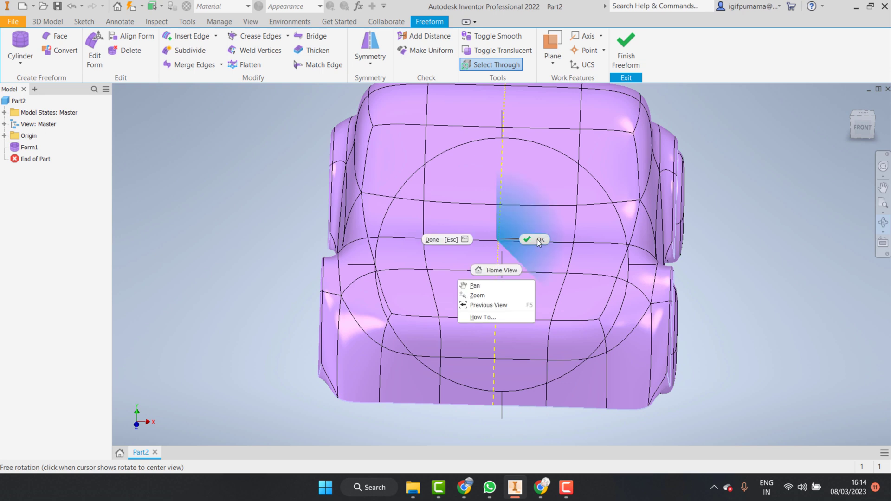
{"action": "left_click", "coordinate": [561, 241]}
{"action": "left_click", "coordinate": [884, 223]}
{"action": "mouse_move", "coordinate": [629, 235]}
{"action": "left_mouse_down"}
{"action": "mouse_move", "coordinate": [488, 216]}
{"action": "mouse_move", "coordinate": [424, 241]}
{"action": "mouse_move", "coordinate": [469, 204]}
{"action": "mouse_move", "coordinate": [441, 205]}
{"action": "mouse_move", "coordinate": [456, 246]}
{"action": "mouse_move", "coordinate": [513, 264]}
{"action": "mouse_move", "coordinate": [513, 334]}
{"action": "mouse_move", "coordinate": [492, 266]}
{"action": "mouse_move", "coordinate": [419, 287]}
{"action": "mouse_move", "coordinate": [519, 292]}
{"action": "mouse_move", "coordinate": [536, 354]}
{"action": "mouse_move", "coordinate": [465, 294]}
{"action": "mouse_move", "coordinate": [427, 304]}
{"action": "mouse_move", "coordinate": [437, 278]}
{"action": "left_mouse_up"}
{"action": "right_click", "coordinate": [436, 277]}
{"action": "left_click", "coordinate": [467, 278]}
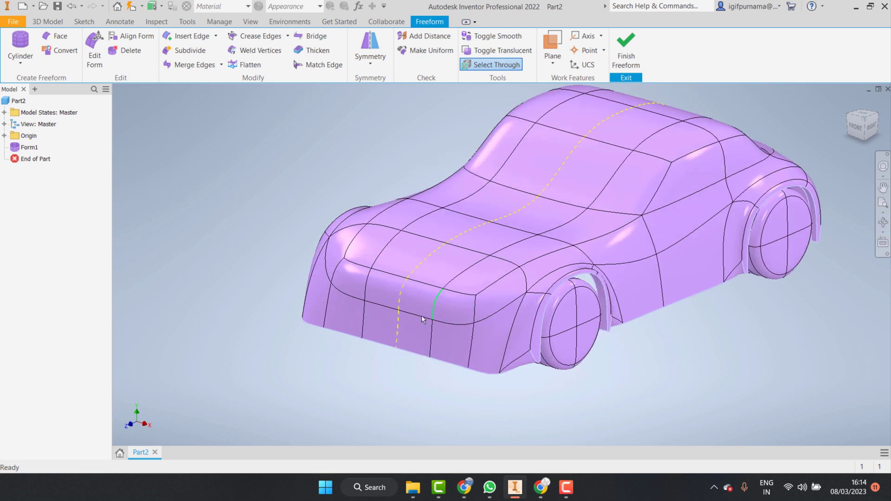
{"action": "left_click", "coordinate": [454, 312]}
{"action": "left_click", "coordinate": [422, 384]}
{"action": "left_click", "coordinate": [564, 495]}
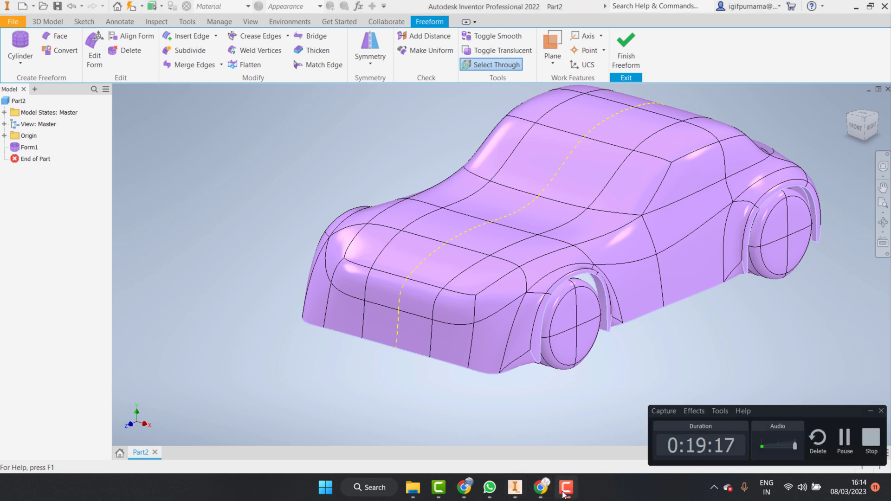
{"action": "left_click", "coordinate": [564, 494]}
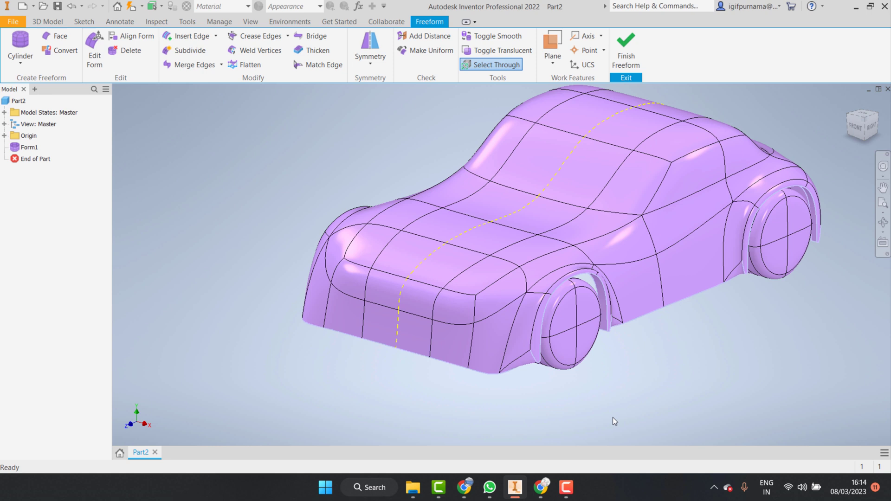
{"action": "scroll", "coordinate": [593, 400], "scroll_direction": "up", "scroll_amount": 3}
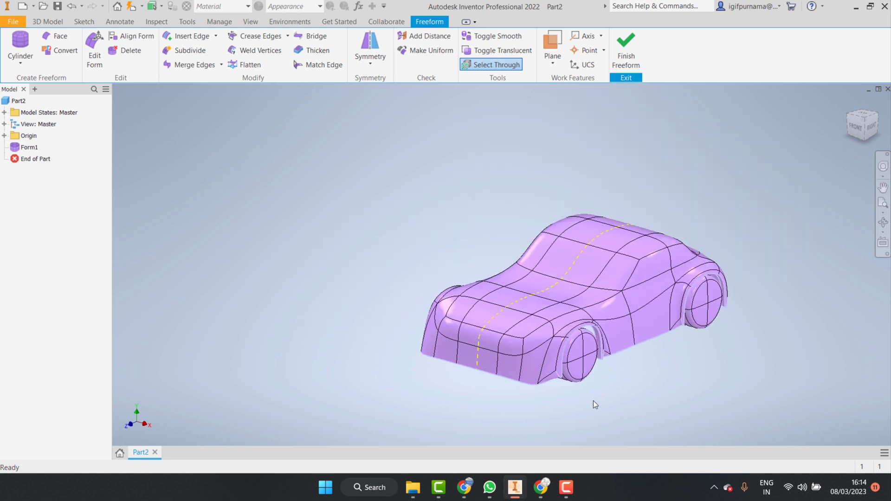
{"action": "scroll", "coordinate": [627, 404], "scroll_direction": "down", "scroll_amount": 5}
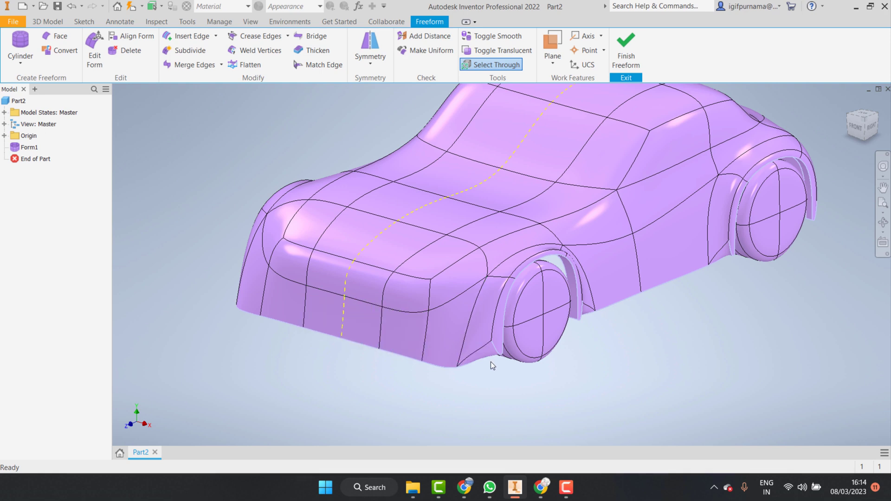
{"action": "scroll", "coordinate": [491, 361], "scroll_direction": "down", "scroll_amount": 3}
{"action": "scroll", "coordinate": [491, 362], "scroll_direction": "up", "scroll_amount": 3}
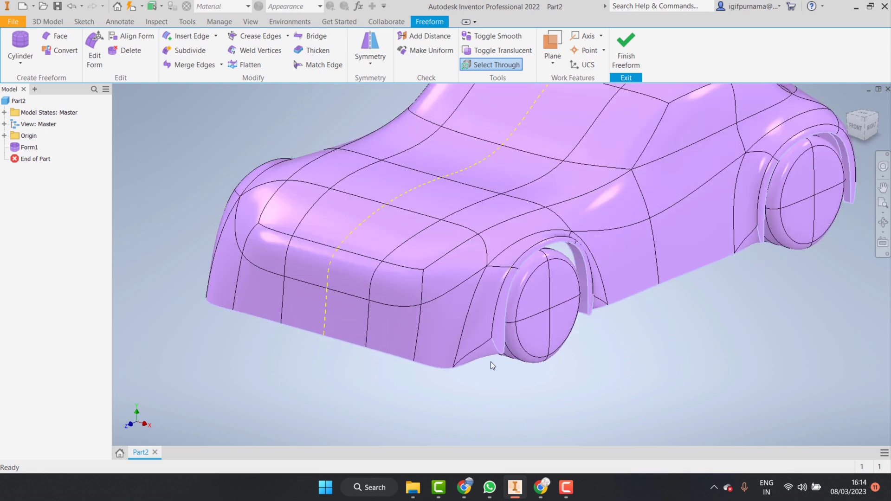